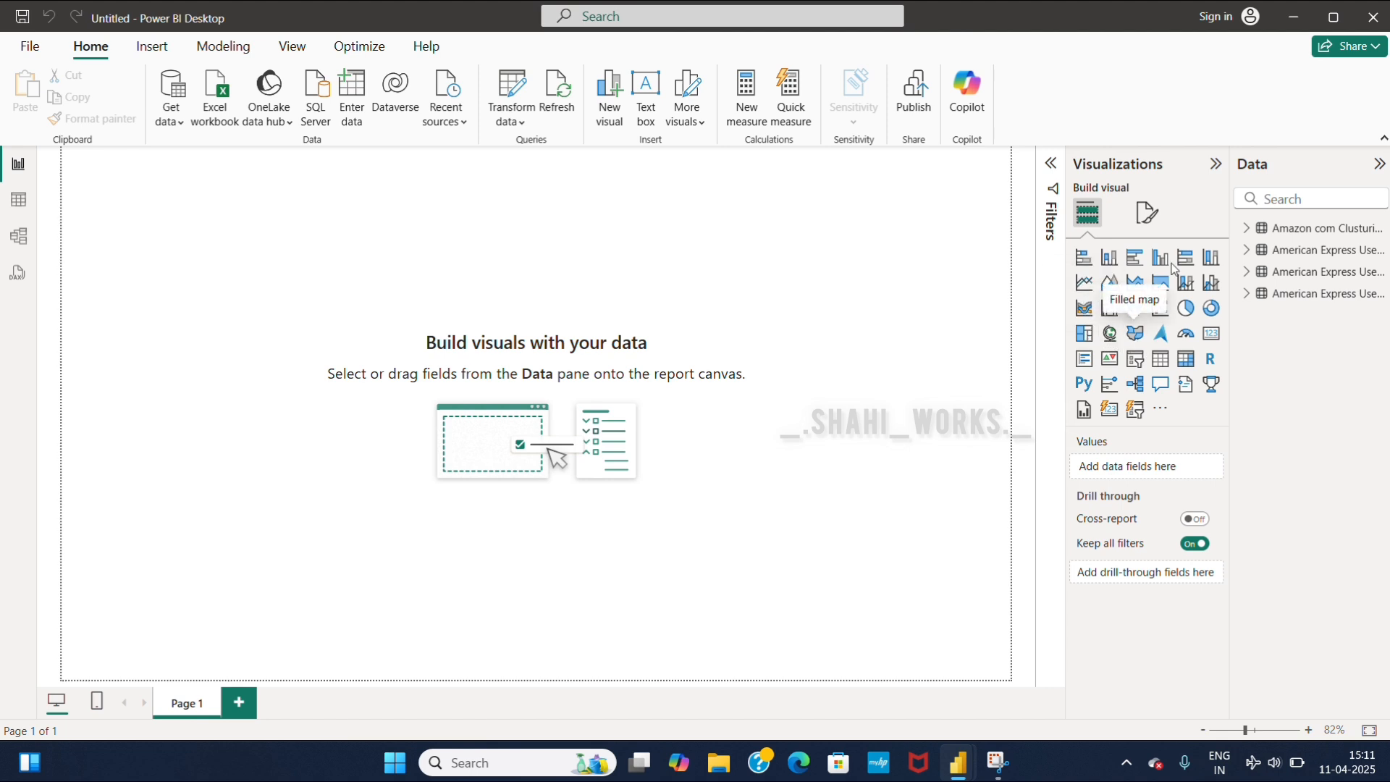
# Step: Examine the page information and canvas settings among the report page's format options
pyautogui.click(1149, 219)
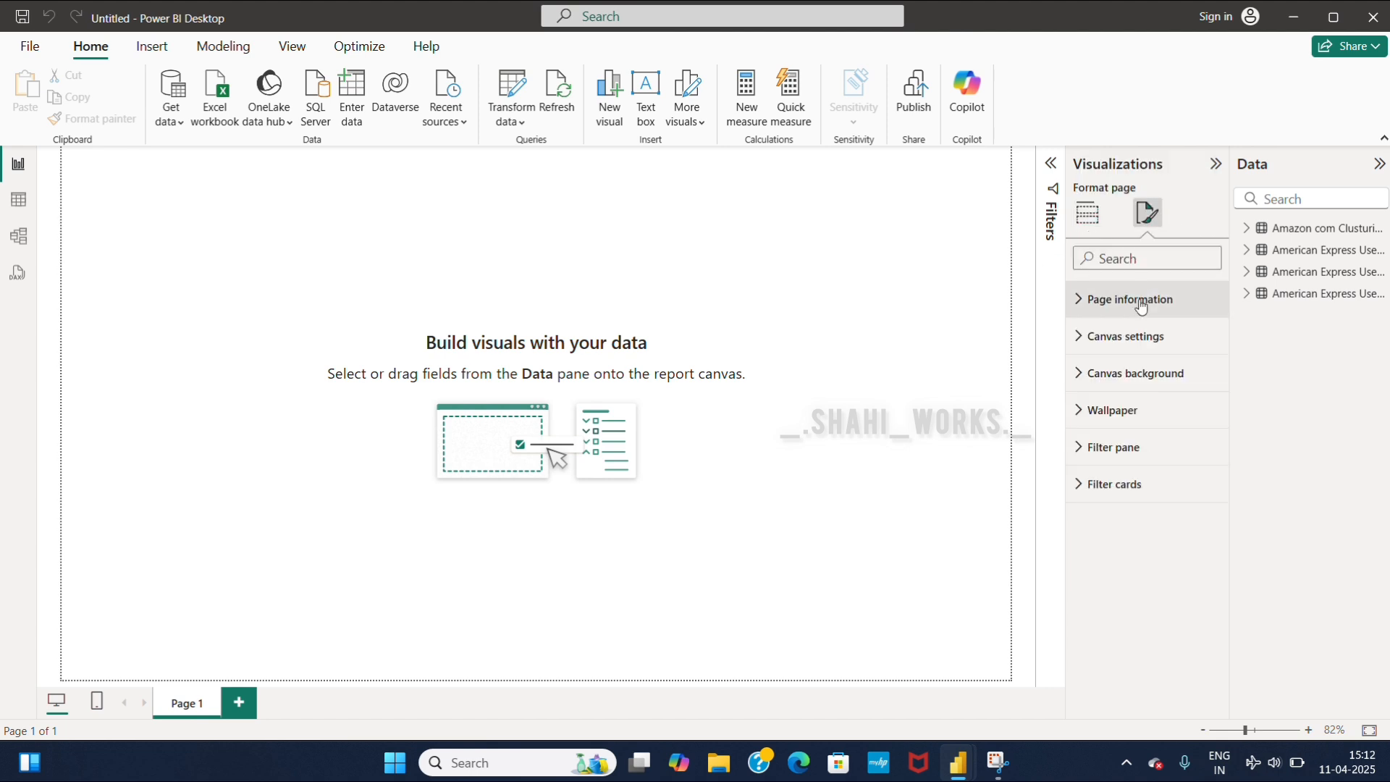
pyautogui.click(1098, 301)
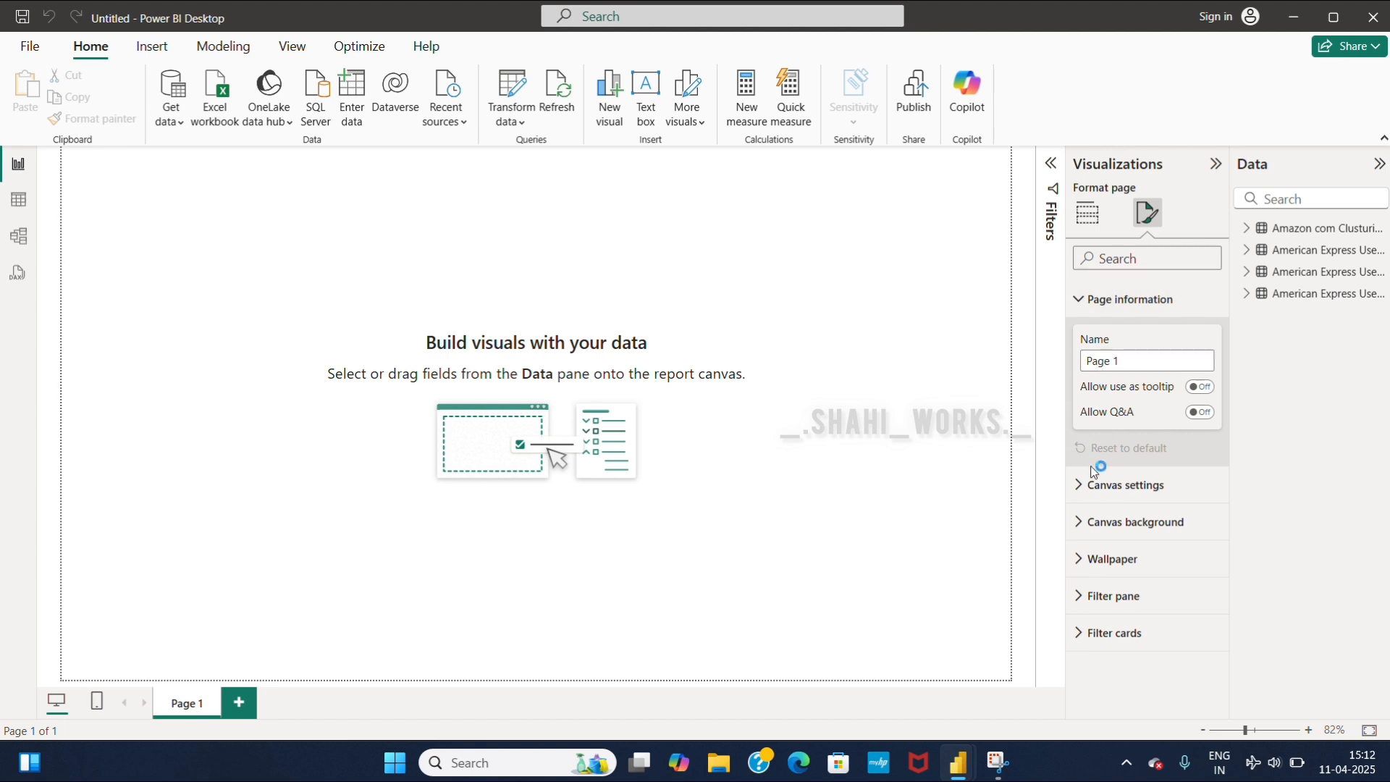
pyautogui.click(1080, 485)
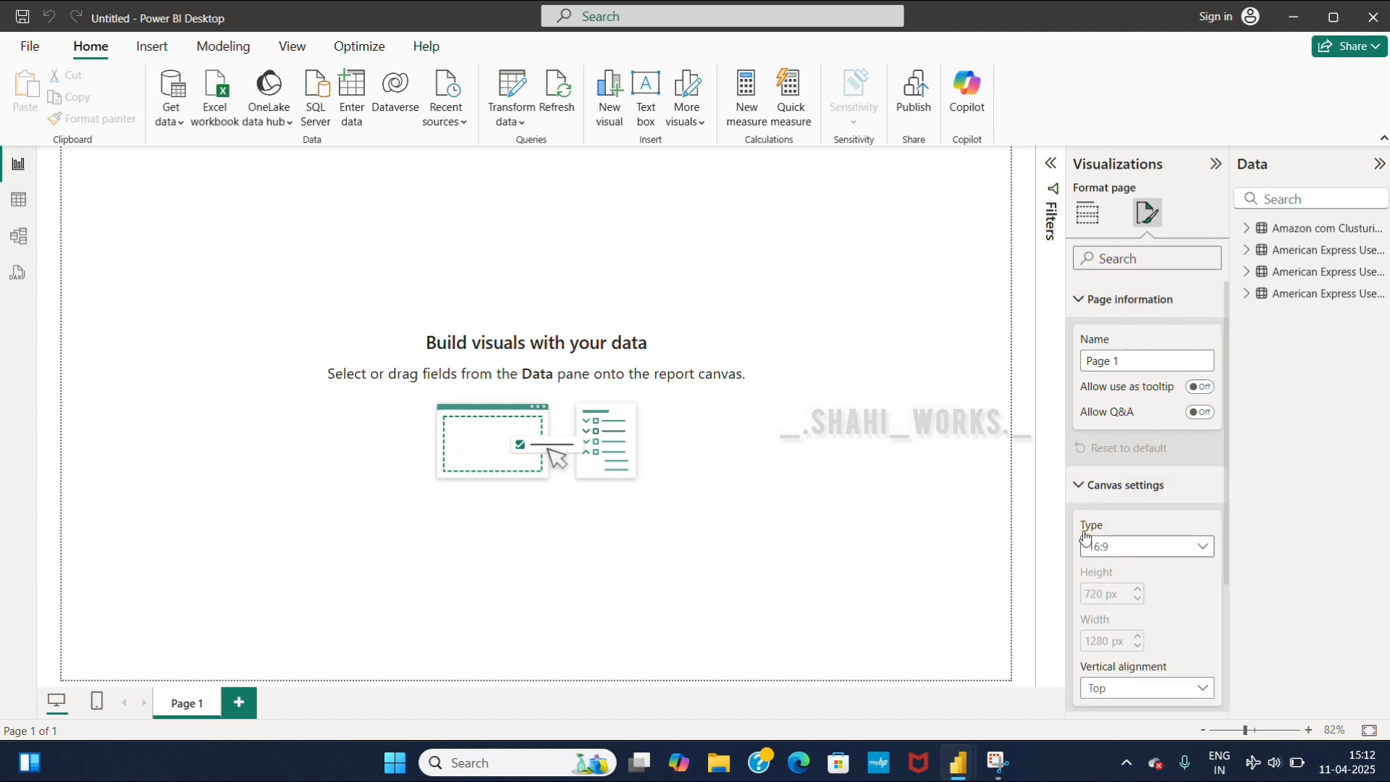
pyautogui.click(1083, 486)
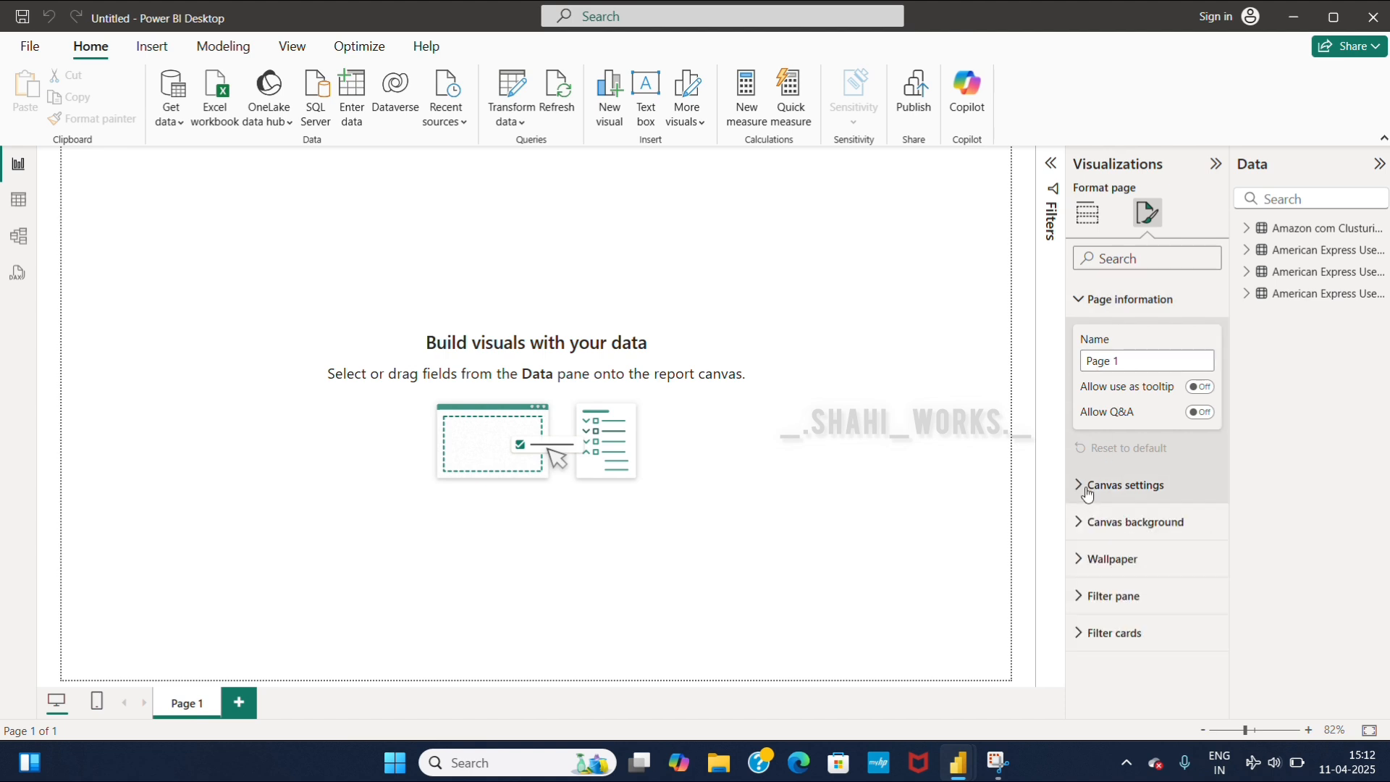
pyautogui.click(1078, 301)
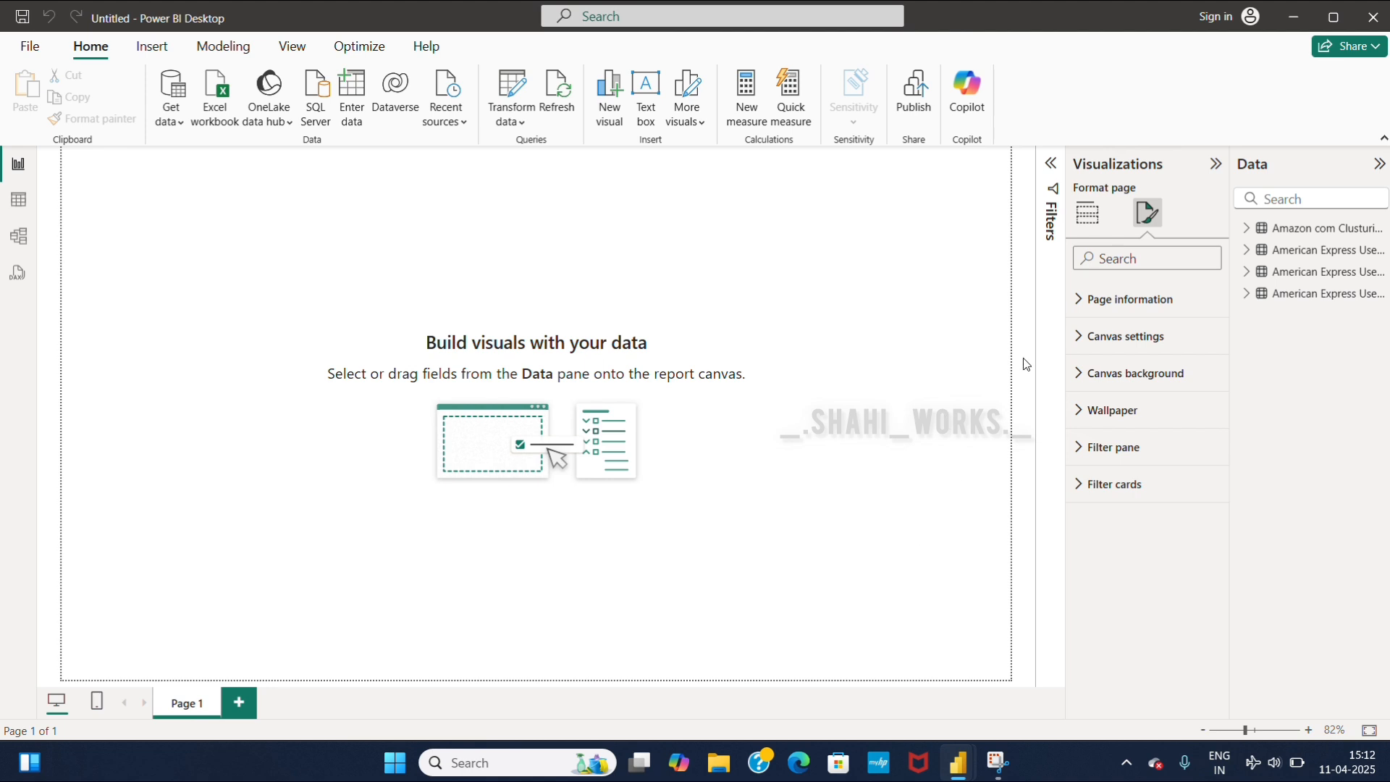
# Step: Set the canvas background to a medium blue-violet tint with 22% transparency
pyautogui.click(1139, 372)
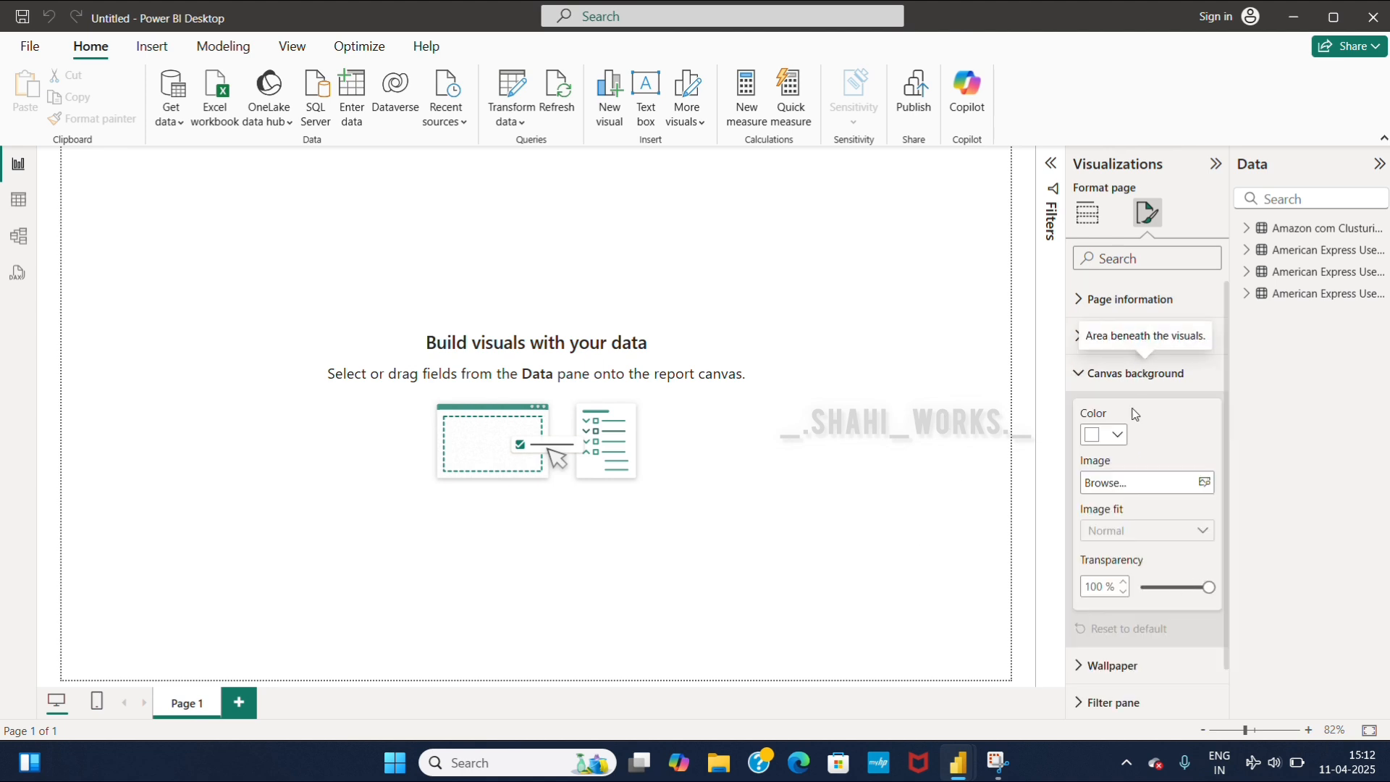
pyautogui.click(1118, 435)
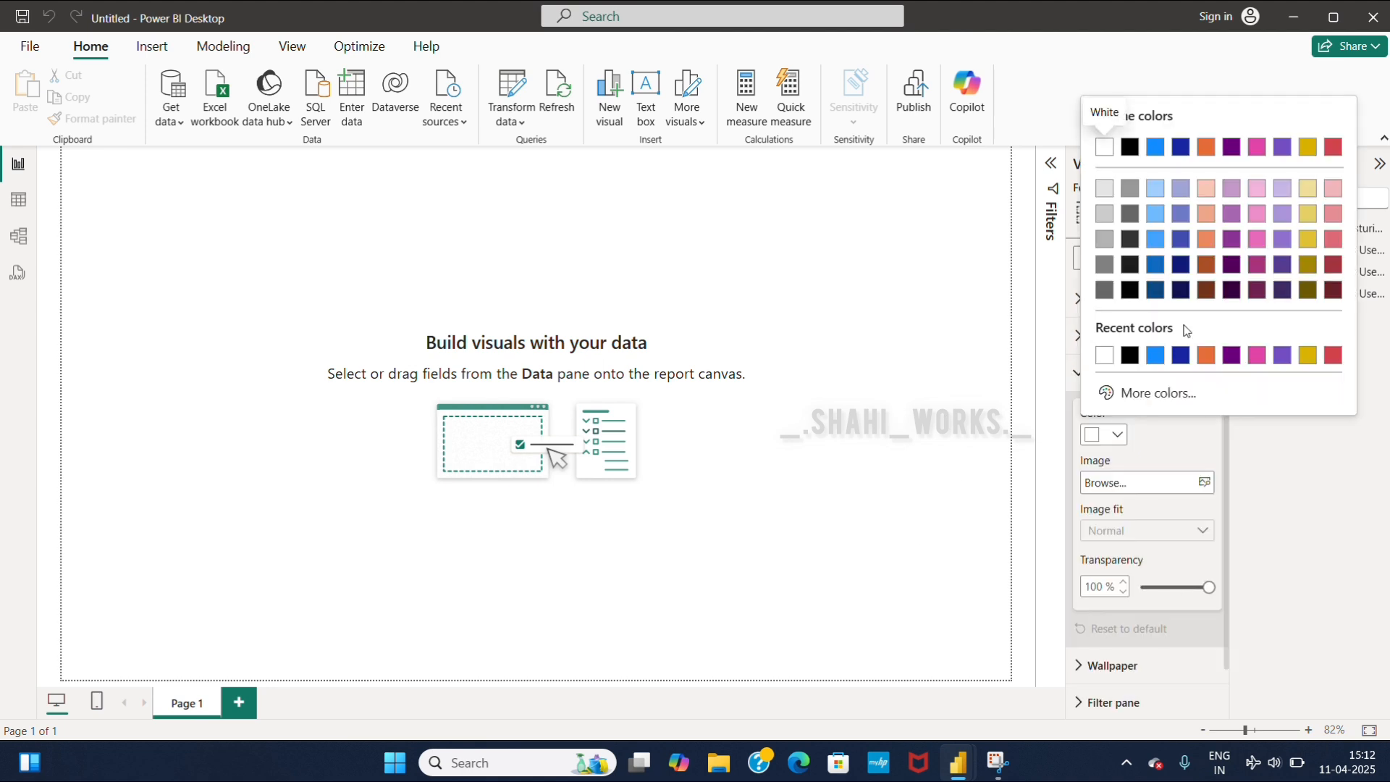
pyautogui.click(1156, 238)
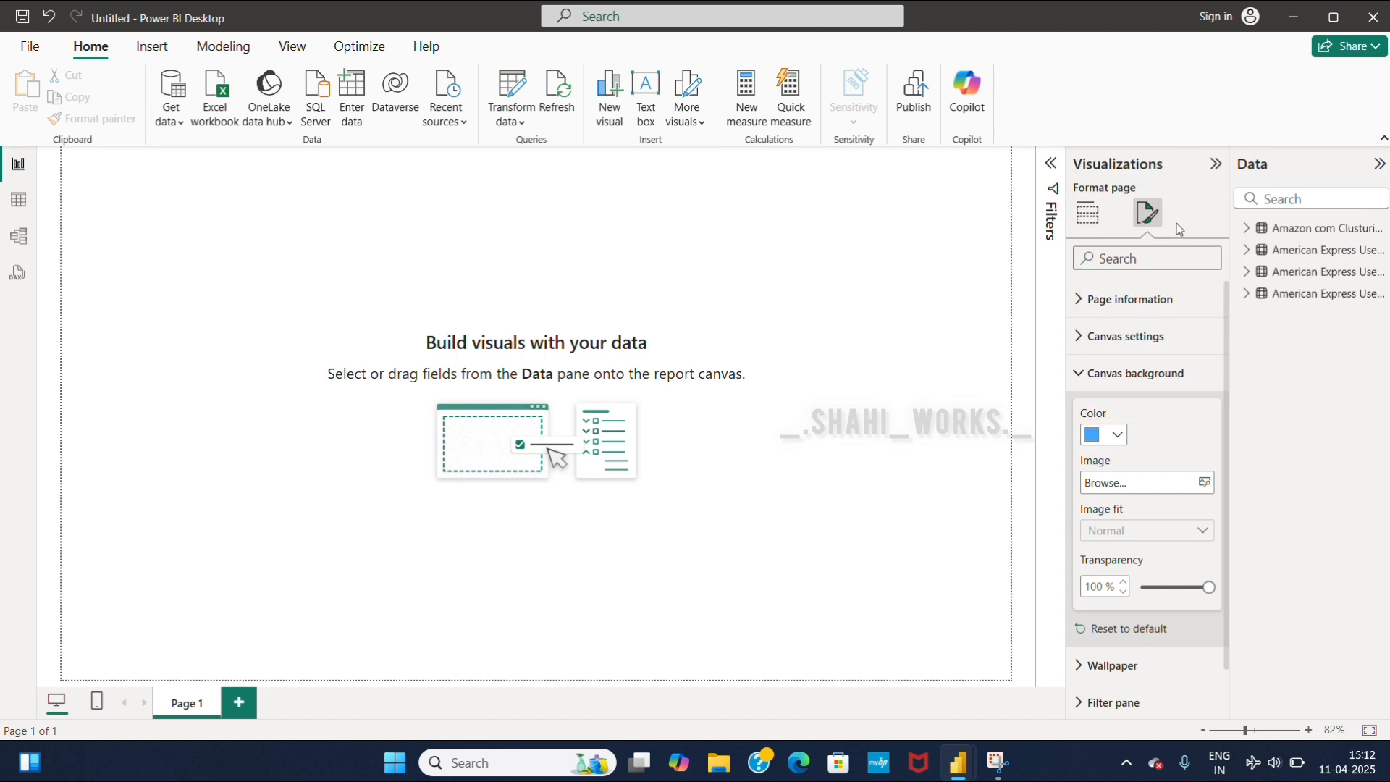
pyautogui.click(1117, 434)
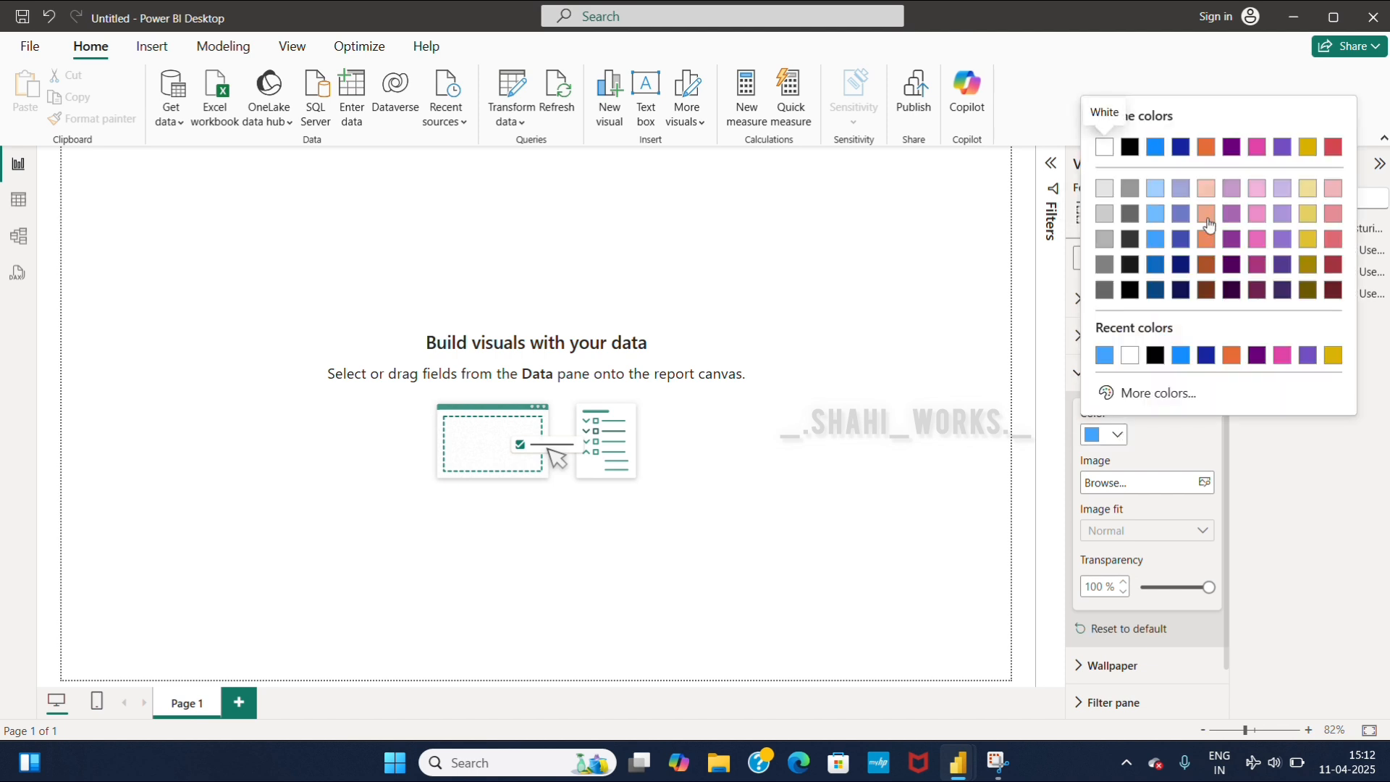
pyautogui.click(1180, 215)
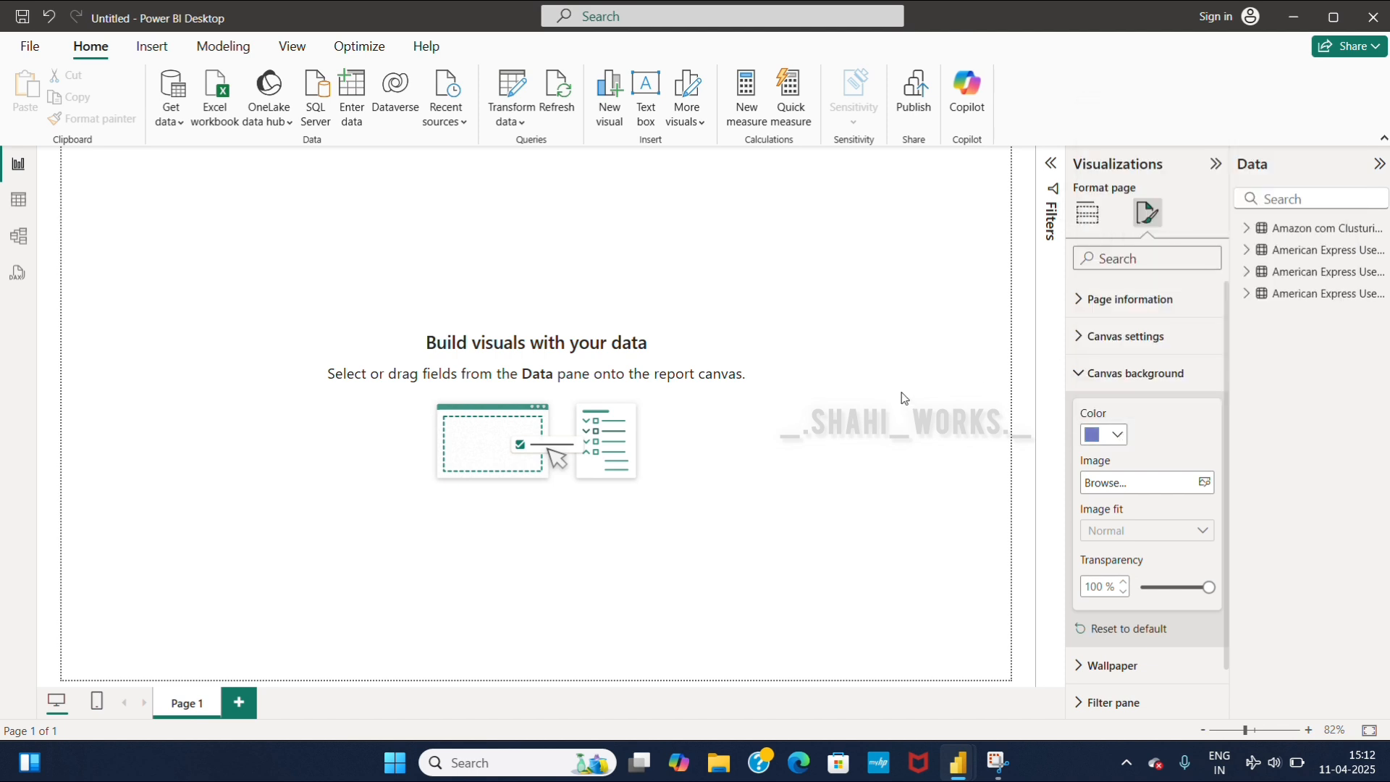
pyautogui.click(1156, 587)
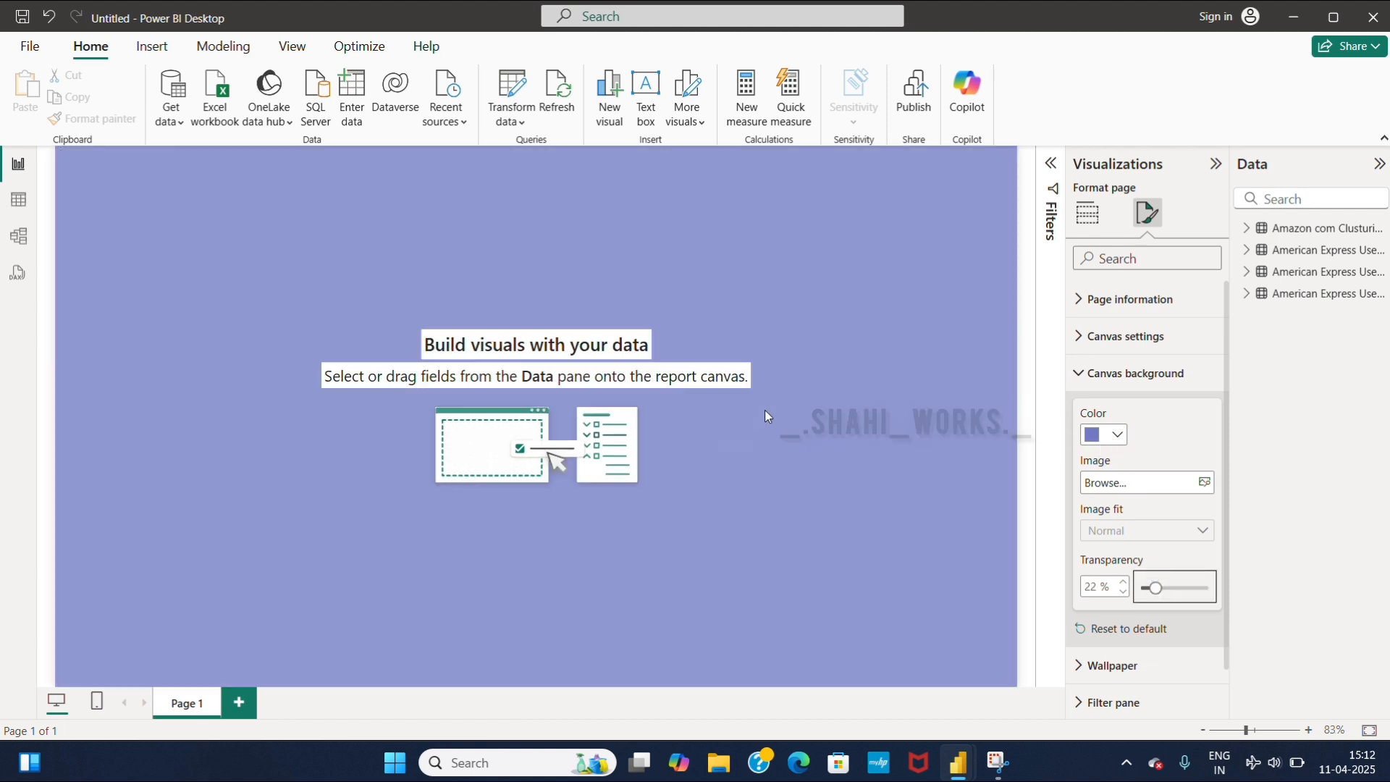
pyautogui.click(1083, 375)
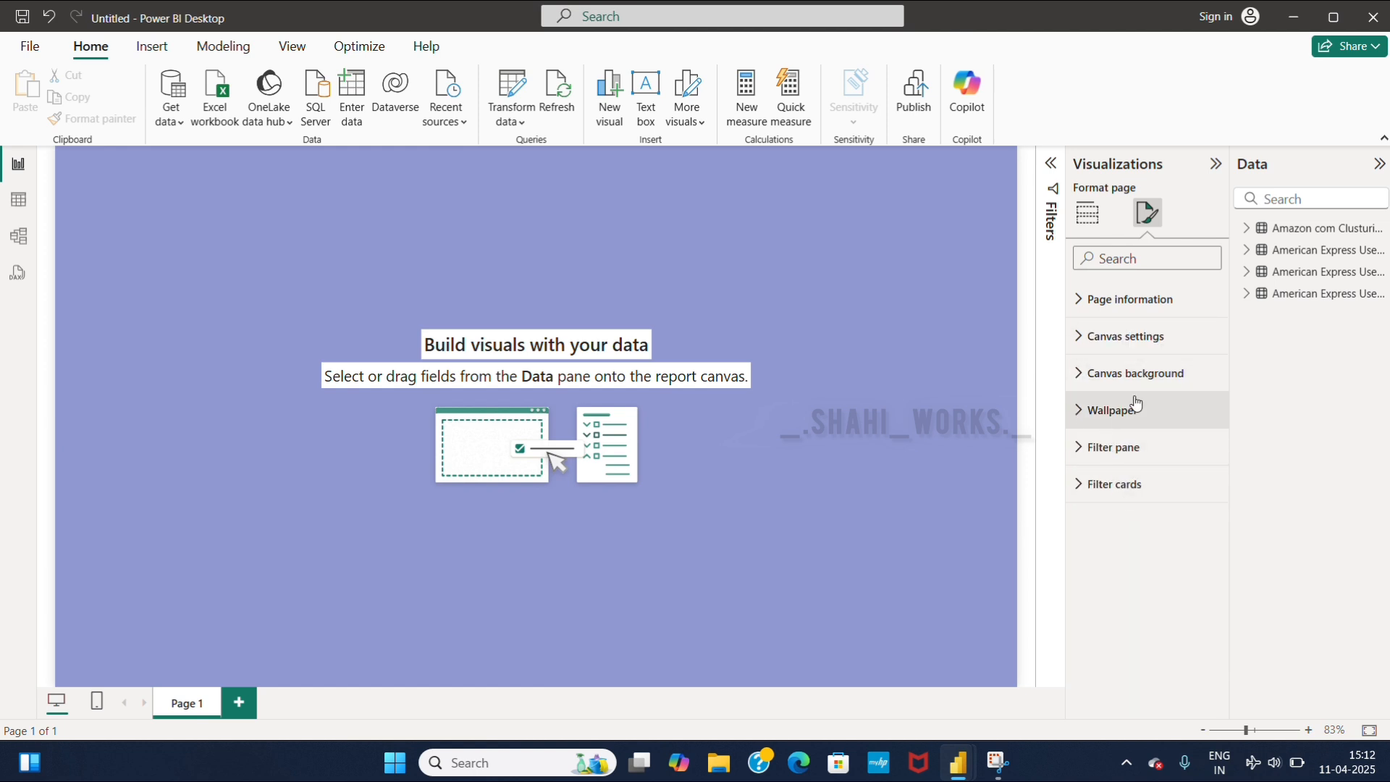
# Step: View the fields of the Amazon com Clusturing Model table and the first American Express table
pyautogui.click(1246, 228)
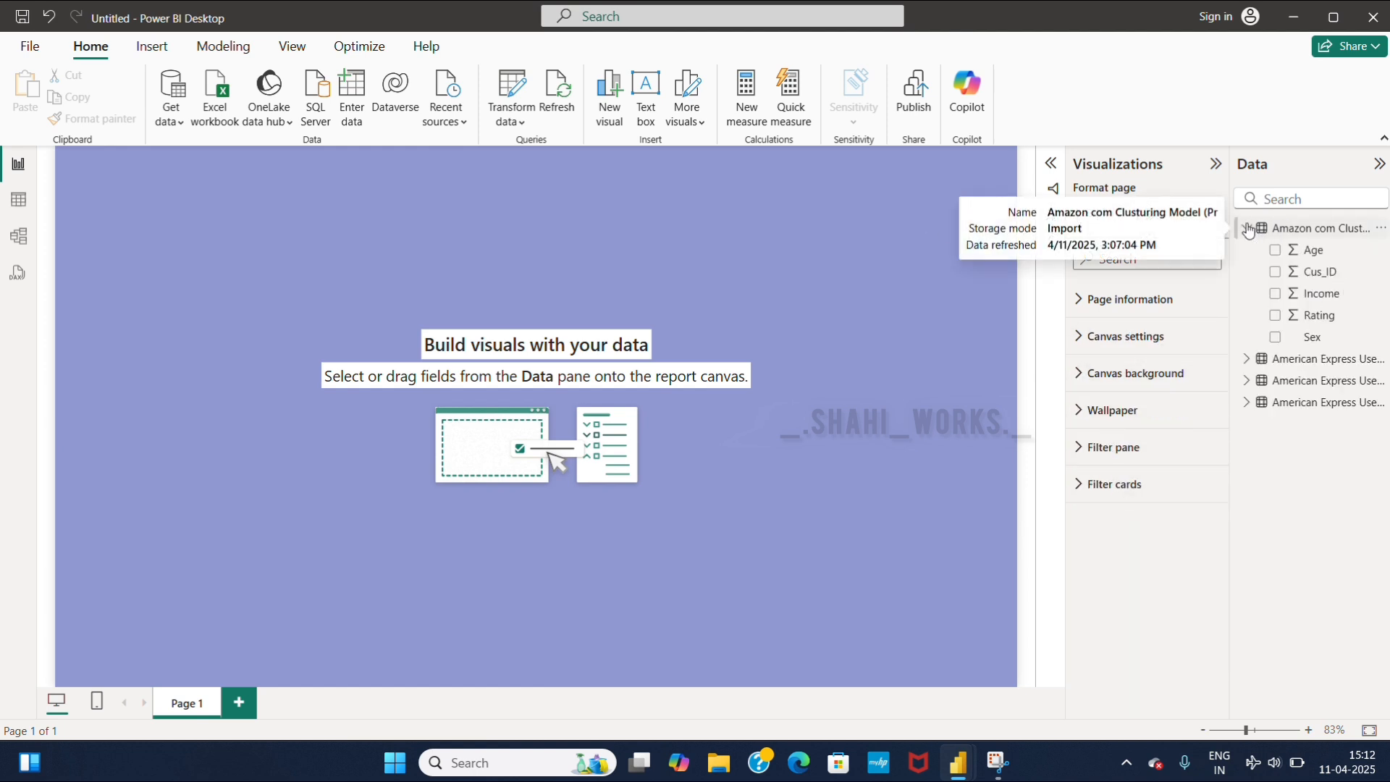
pyautogui.click(1247, 360)
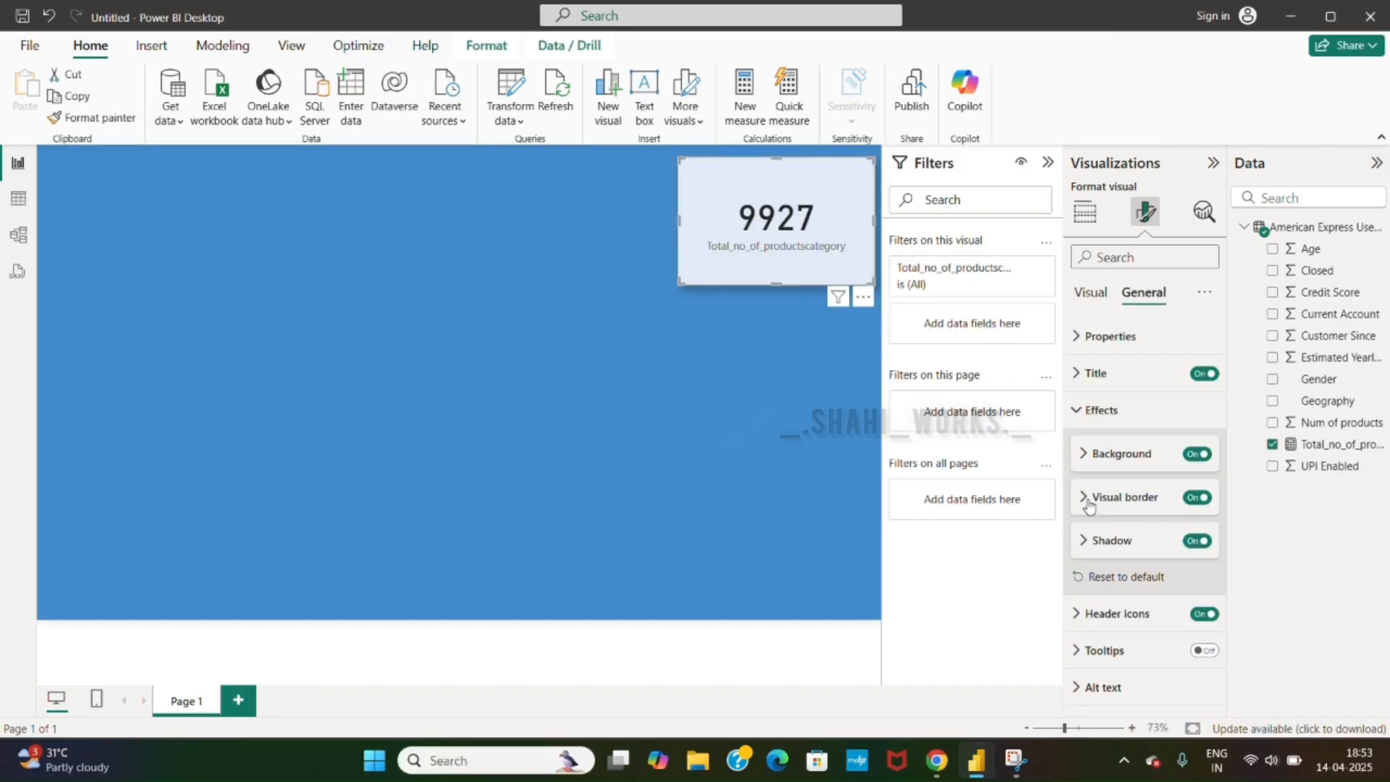
# Step: Round the visual border corners of the Total_no_of_productscategory card to 19 px
pyautogui.click(1101, 497)
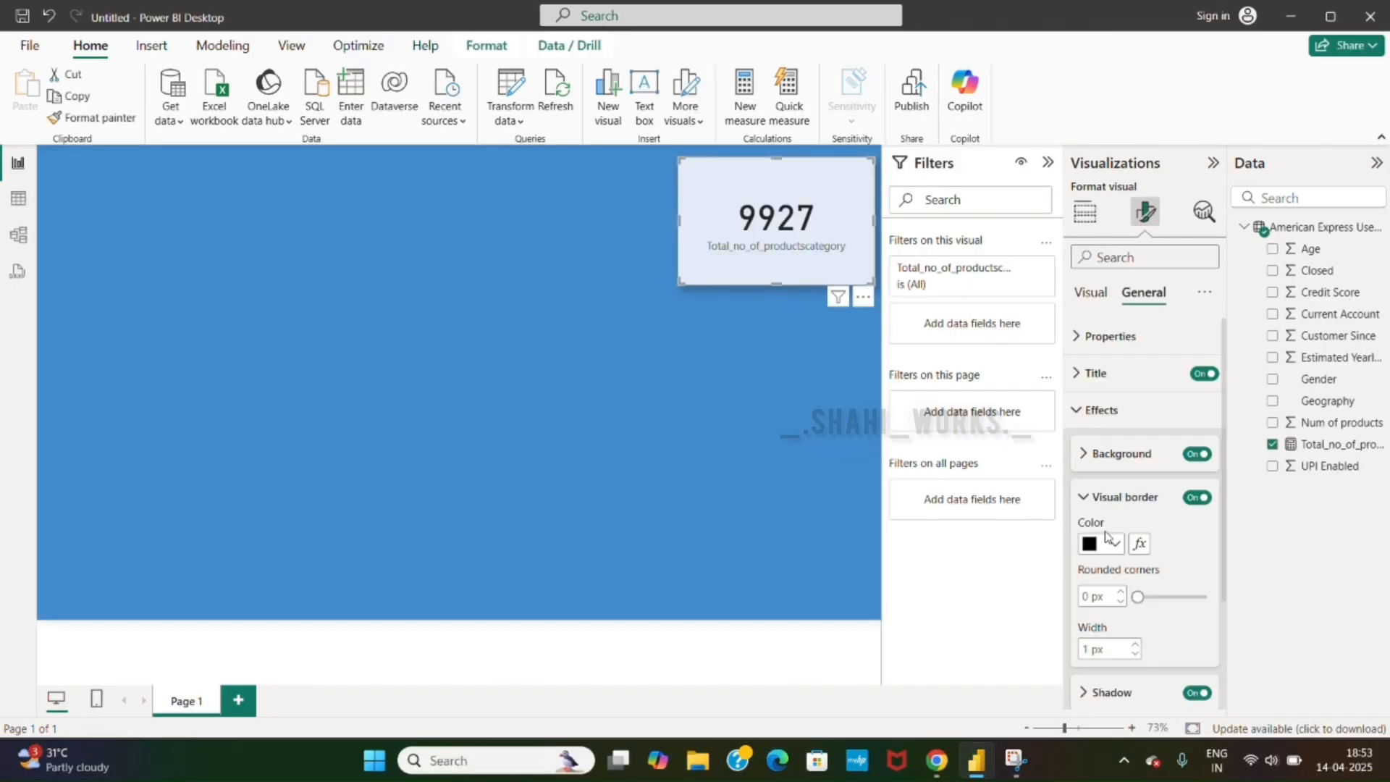
pyautogui.click(1174, 597)
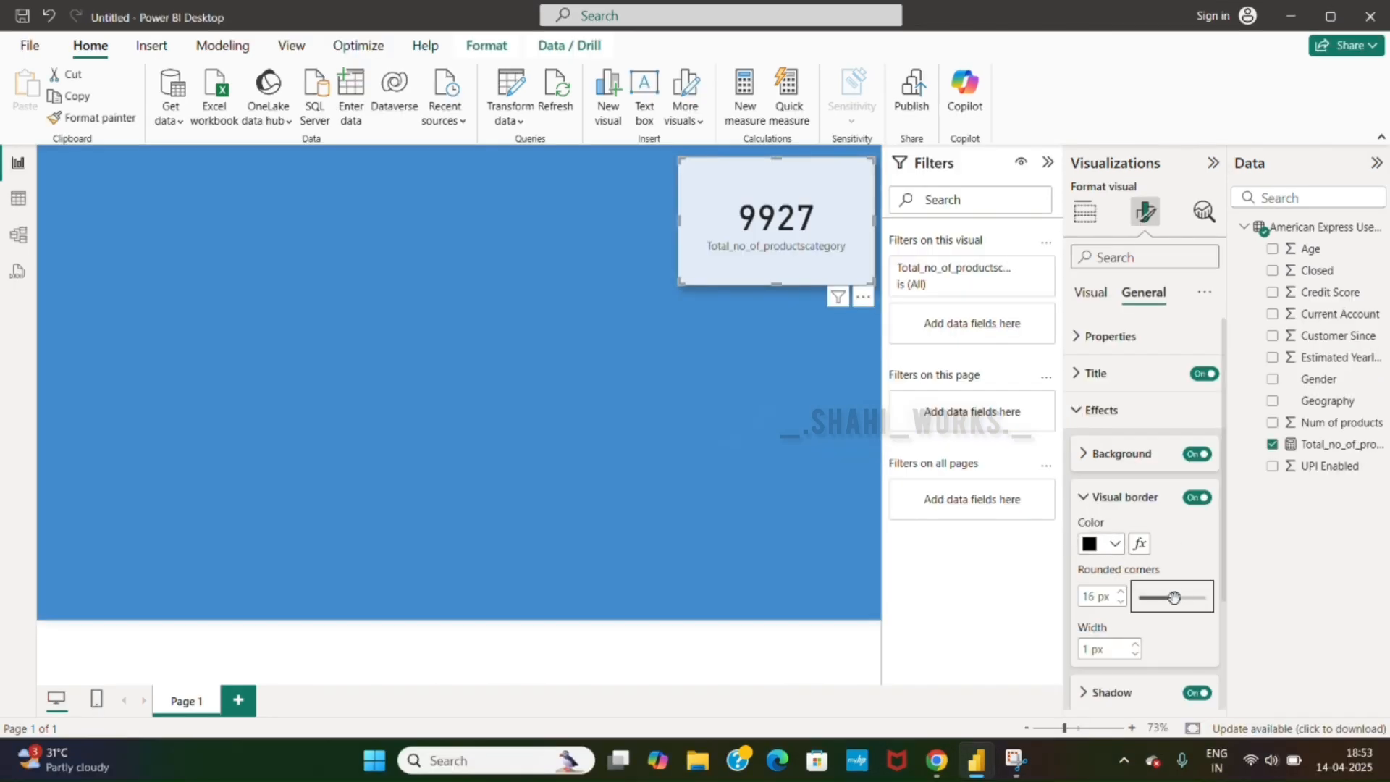
pyautogui.moveTo(1174, 597); pyautogui.dragTo(1181, 598)
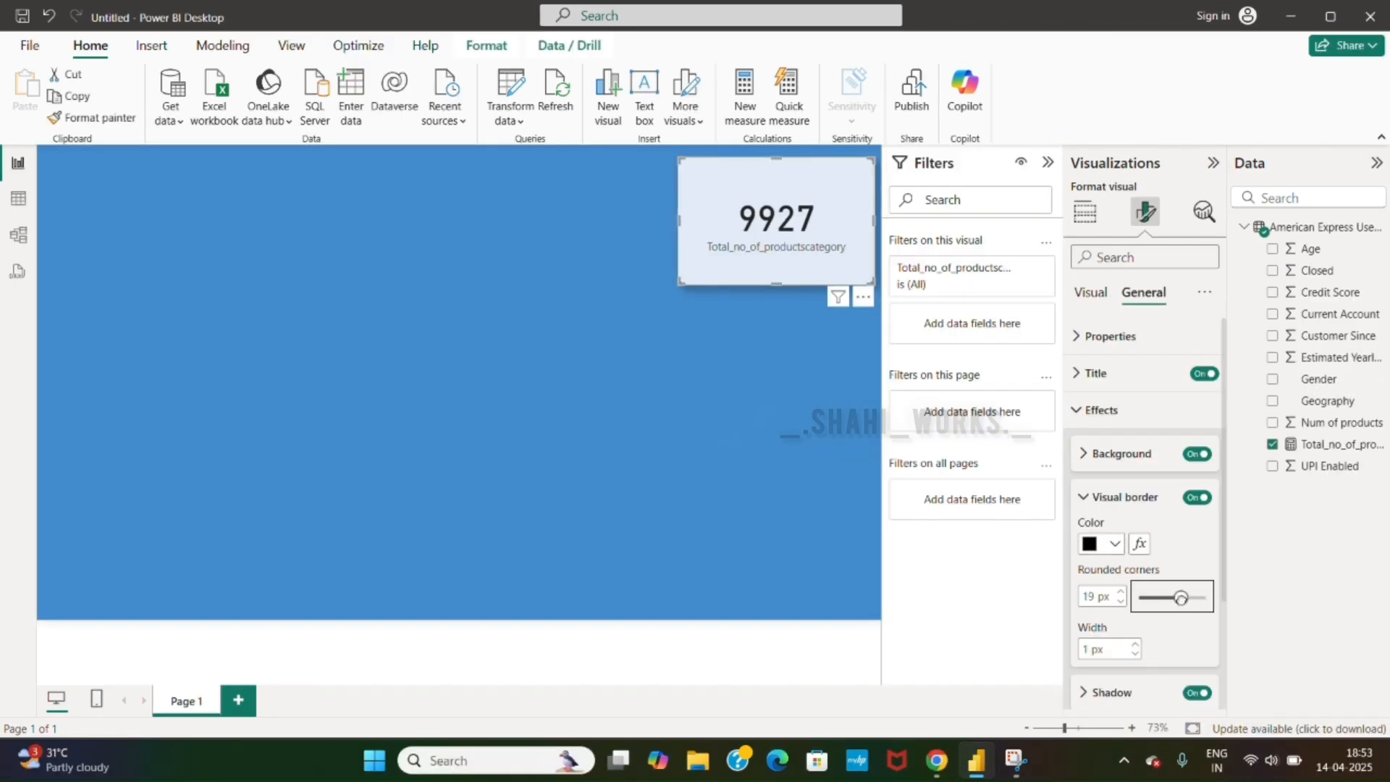
pyautogui.click(749, 511)
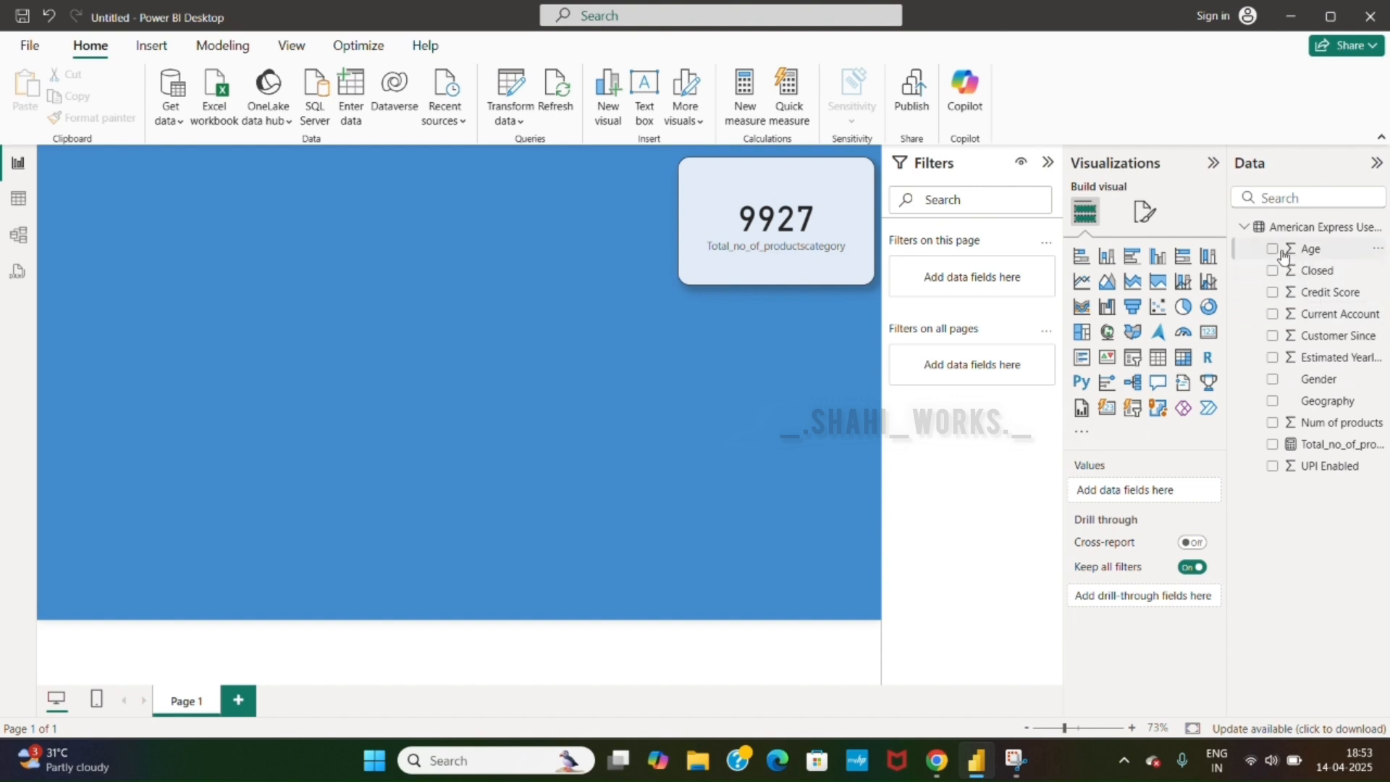
# Step: Add a card visual showing the sum of Credit Score and place it just left of the Total_no_of_productscategory card
pyautogui.click(1274, 296)
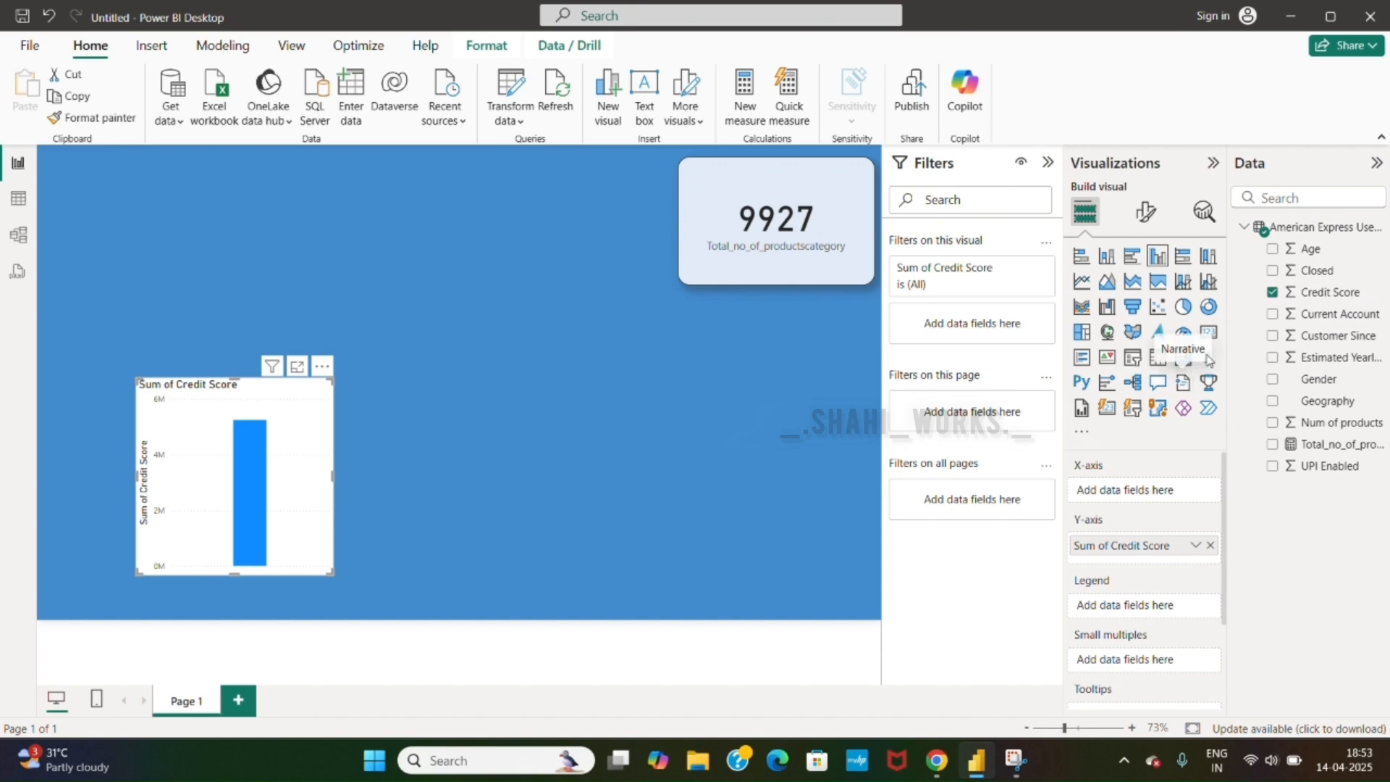
pyautogui.click(1208, 331)
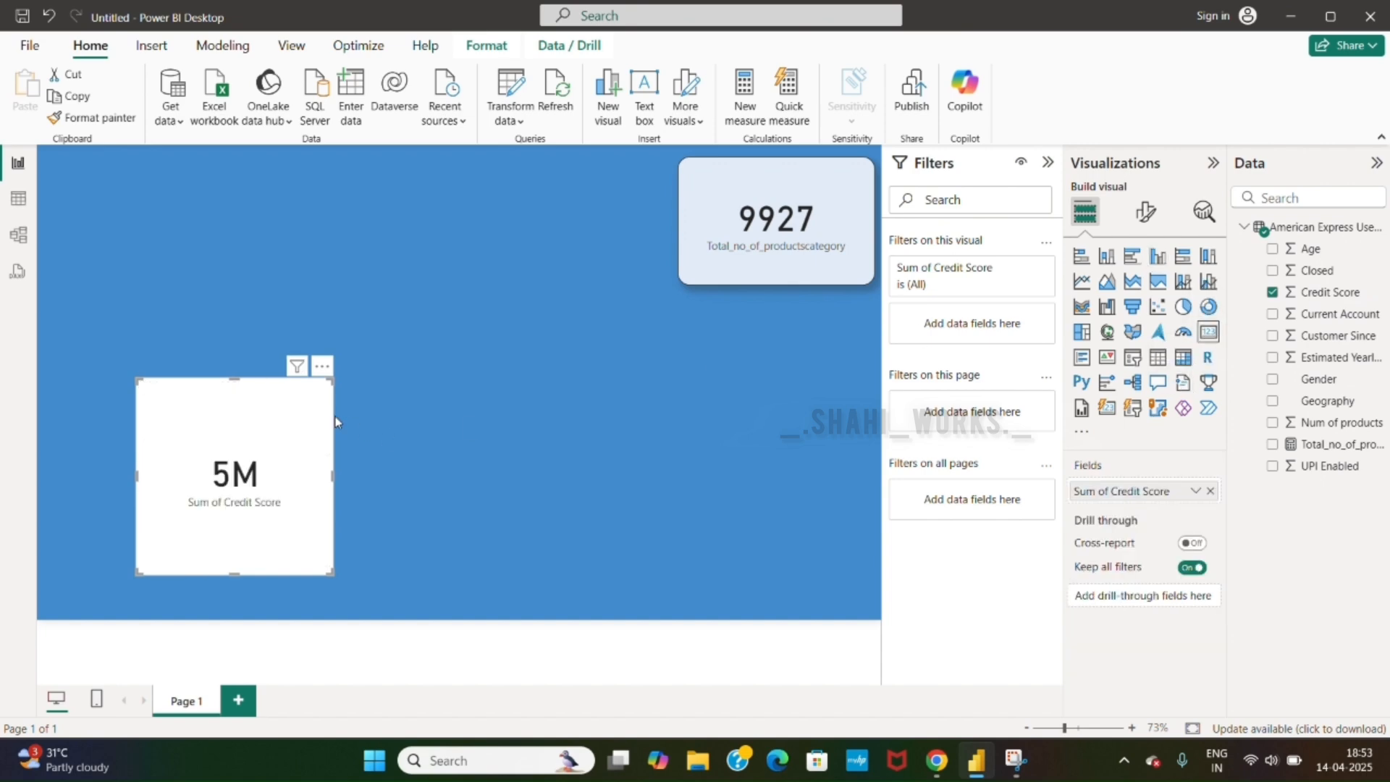
pyautogui.moveTo(292, 413); pyautogui.dragTo(620, 195)
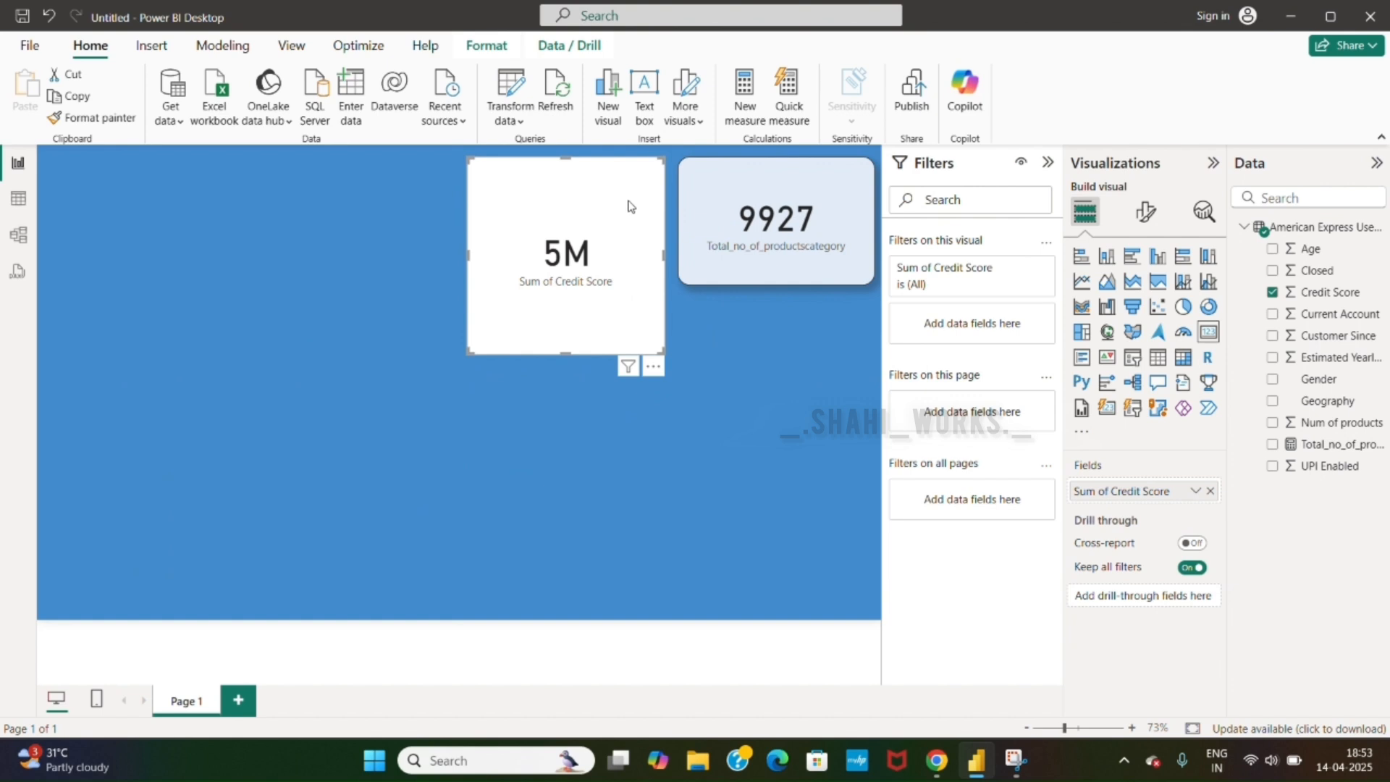
# Step: Turn on the title in the general format settings of the Credit Score card
pyautogui.click(1146, 212)
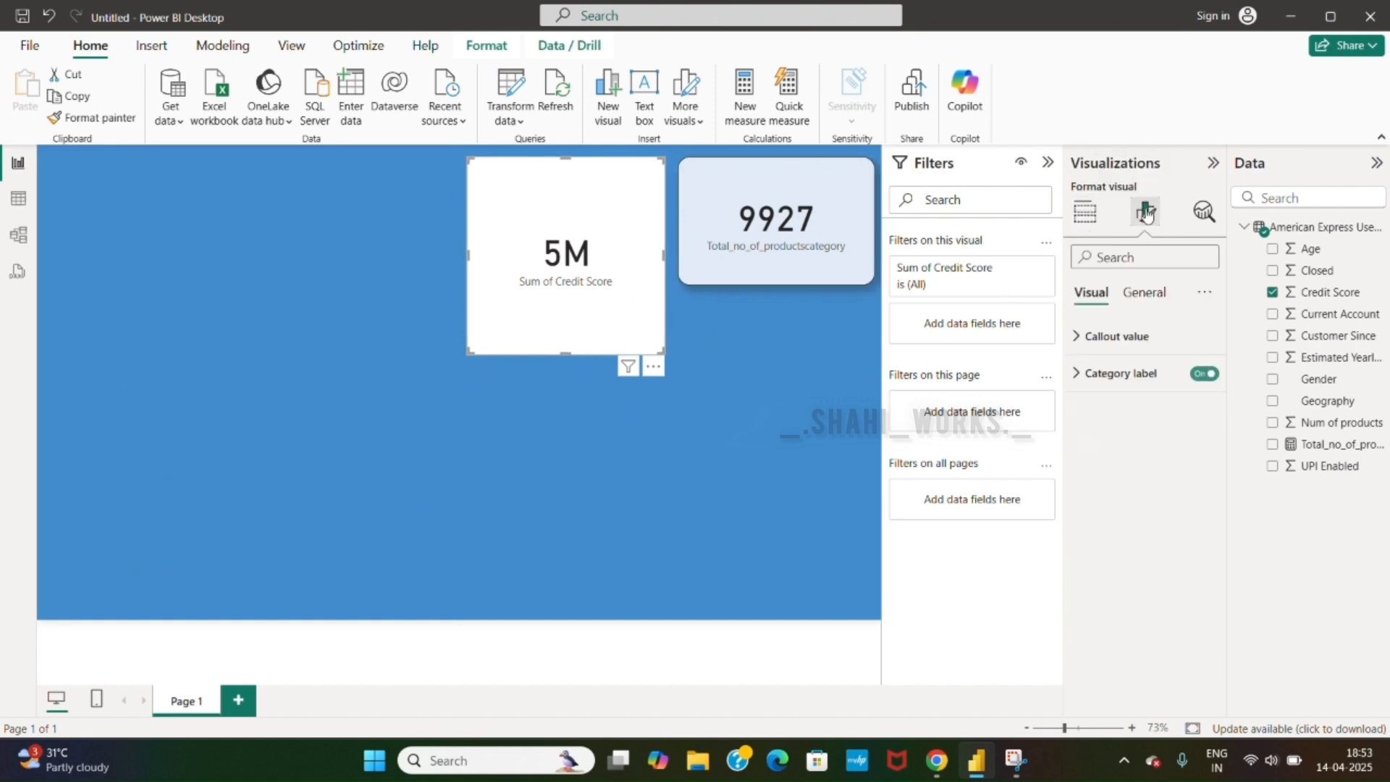
pyautogui.click(1143, 293)
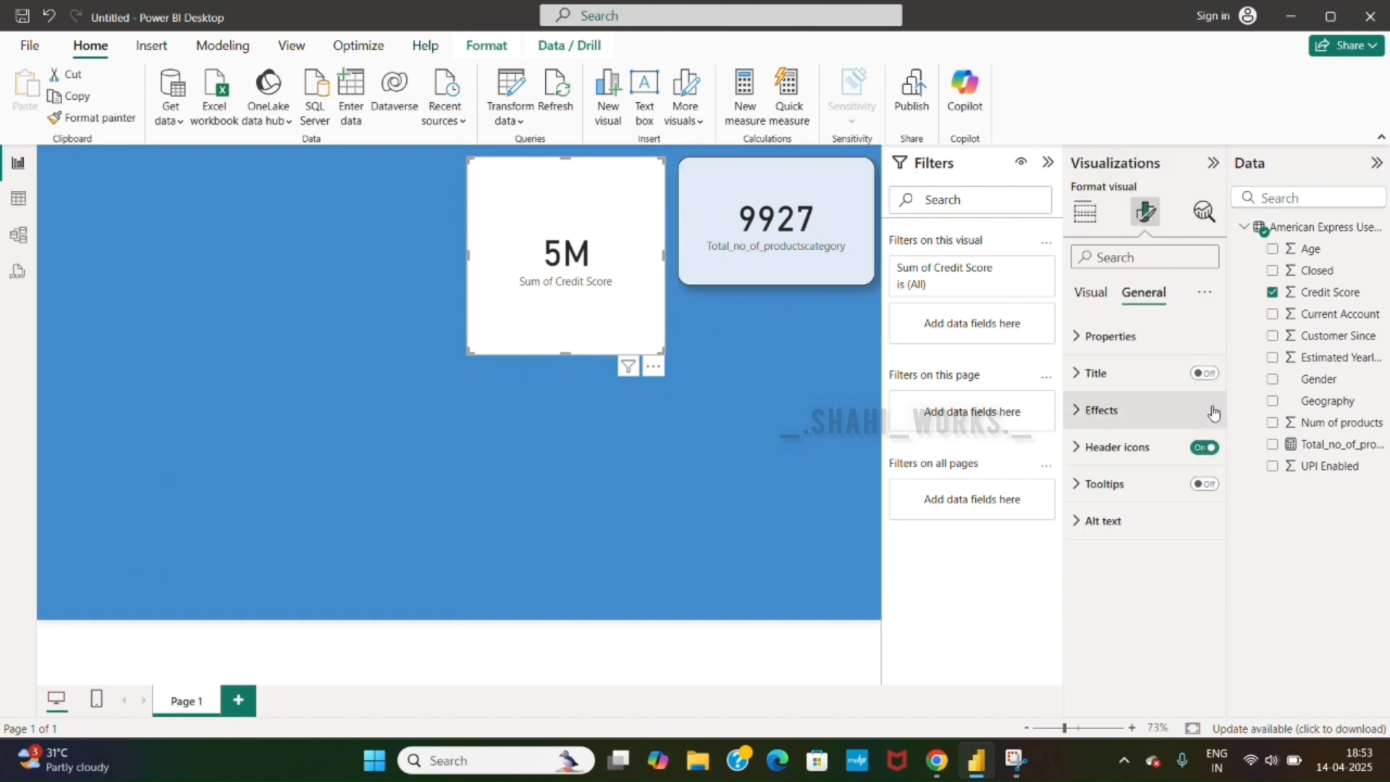
pyautogui.click(1206, 373)
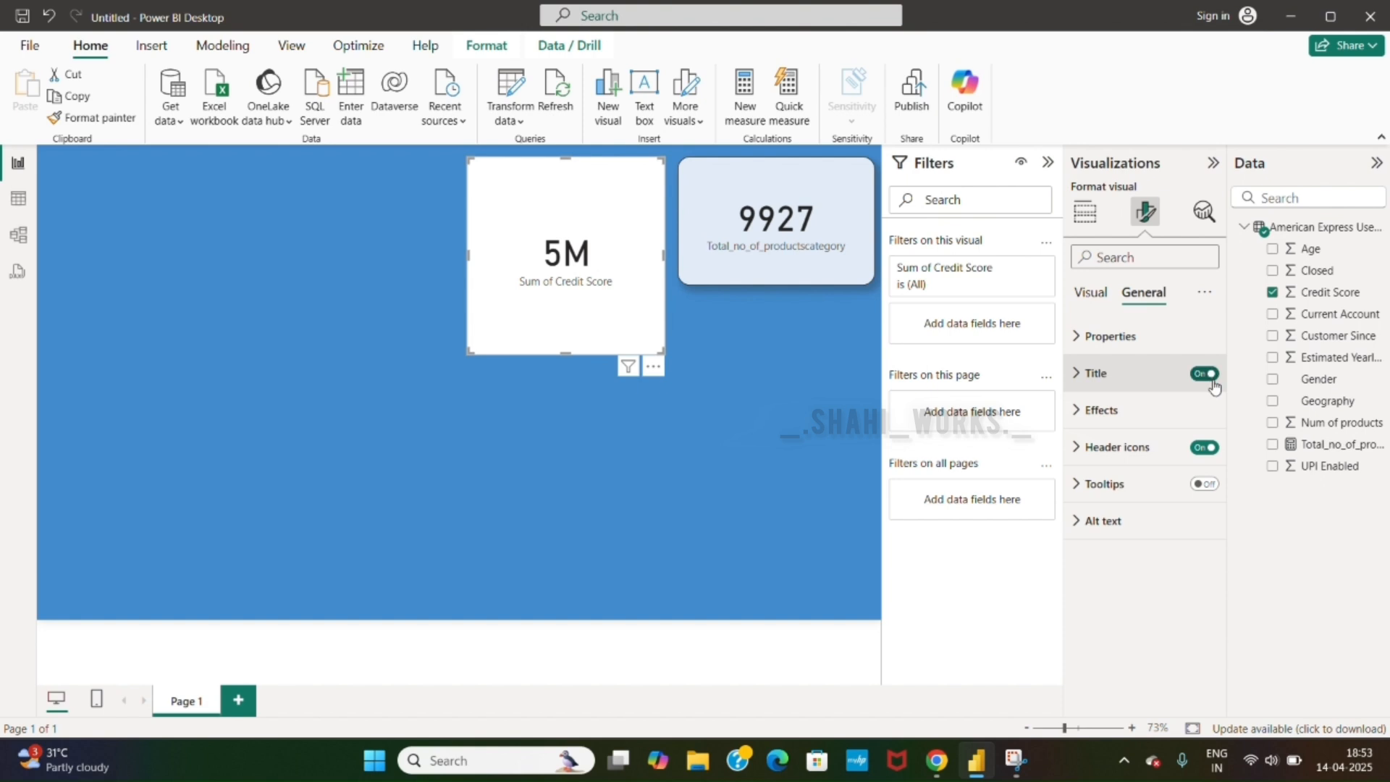
pyautogui.click(1212, 491)
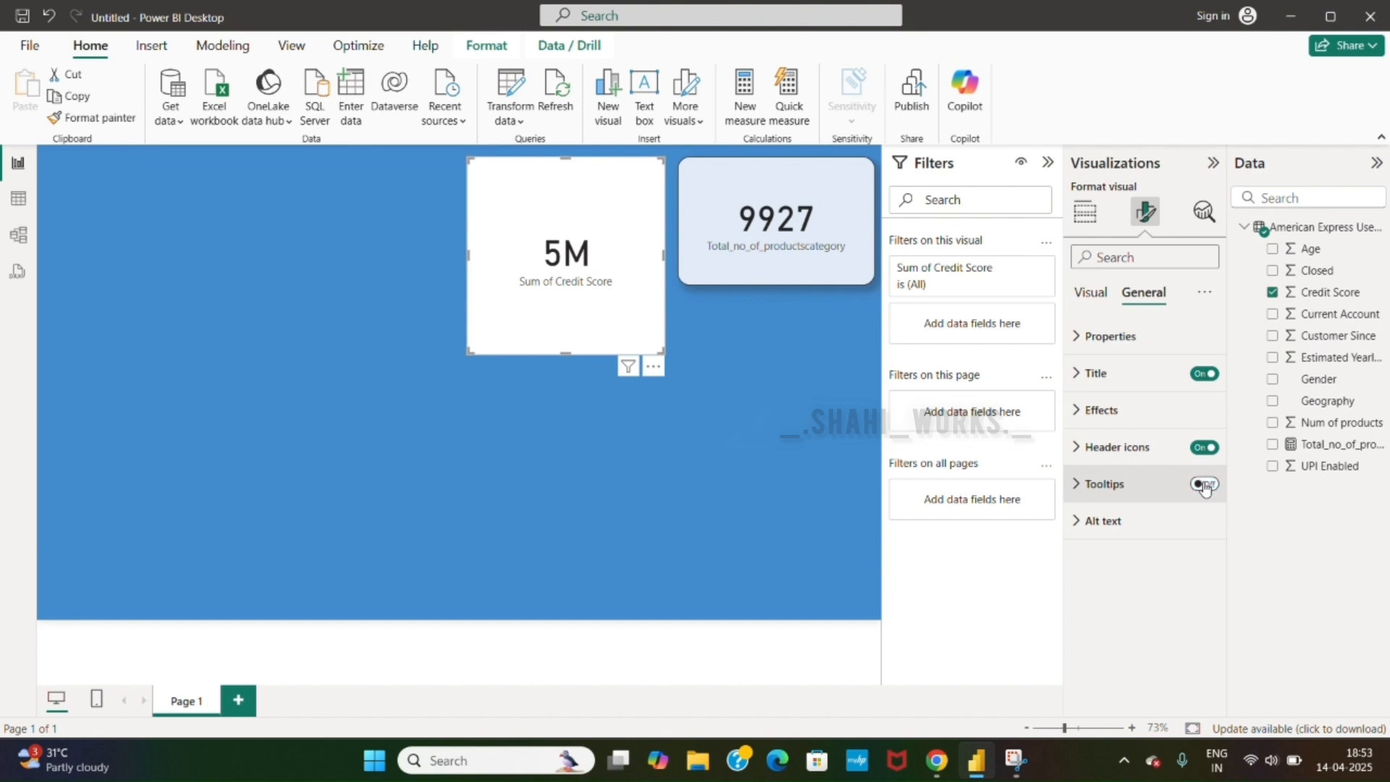
# Step: Give the Credit Score card a white background with 22% transparency
pyautogui.click(1102, 408)
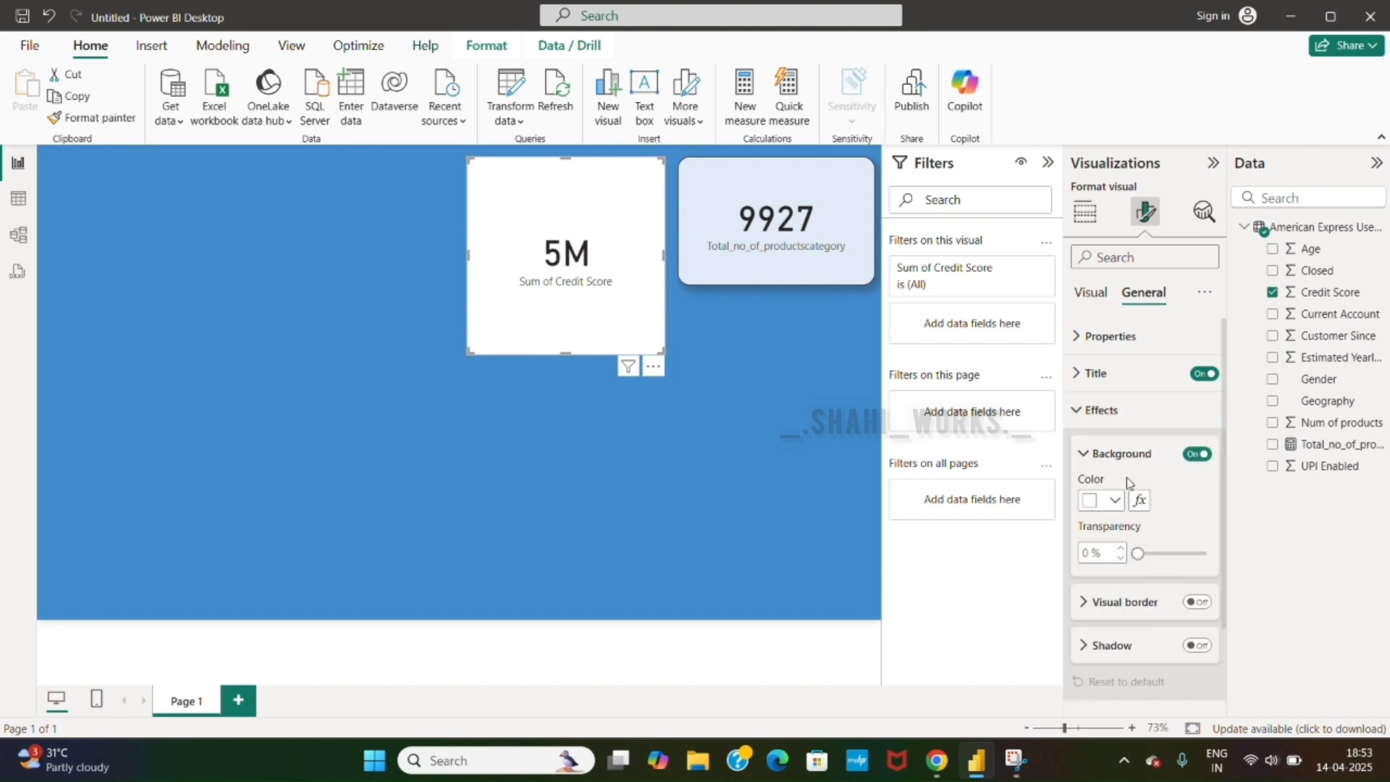
pyautogui.click(1115, 501)
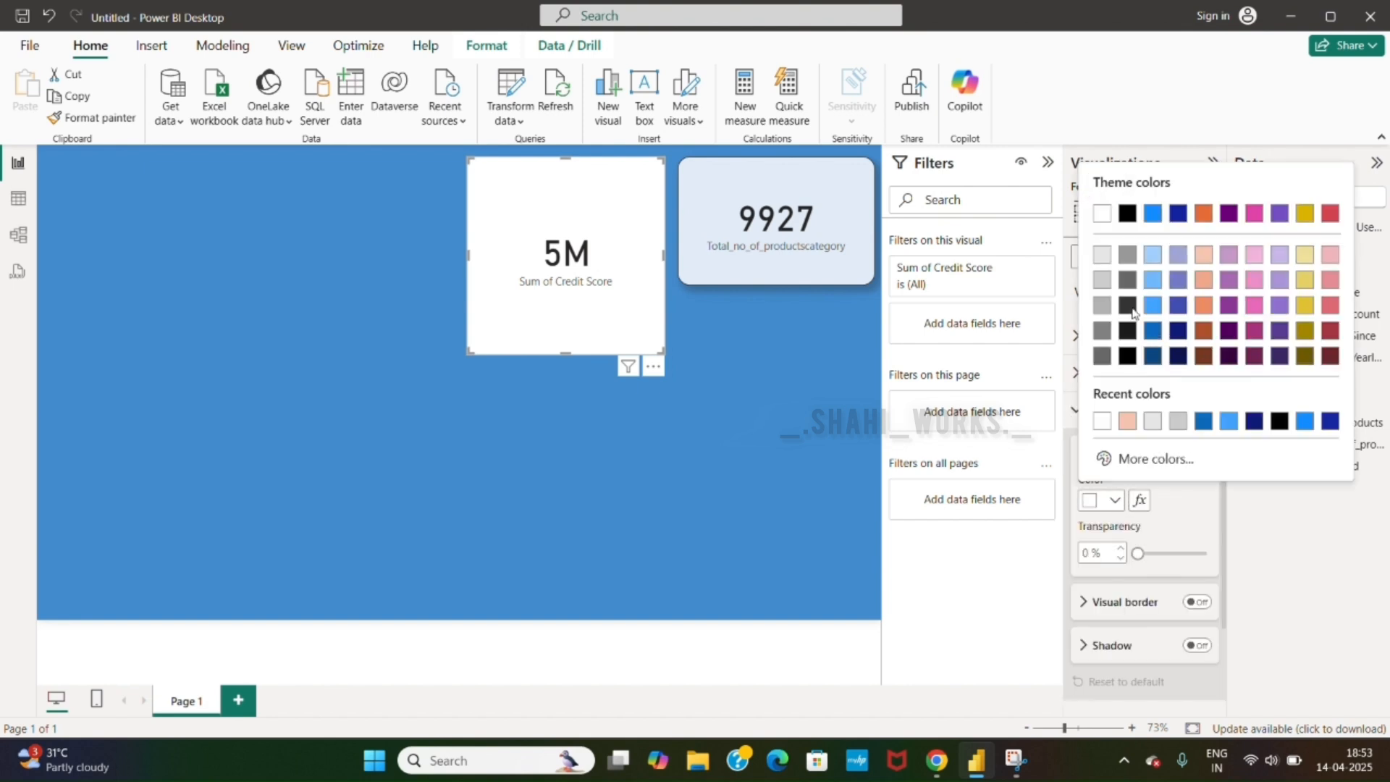
pyautogui.click(1103, 214)
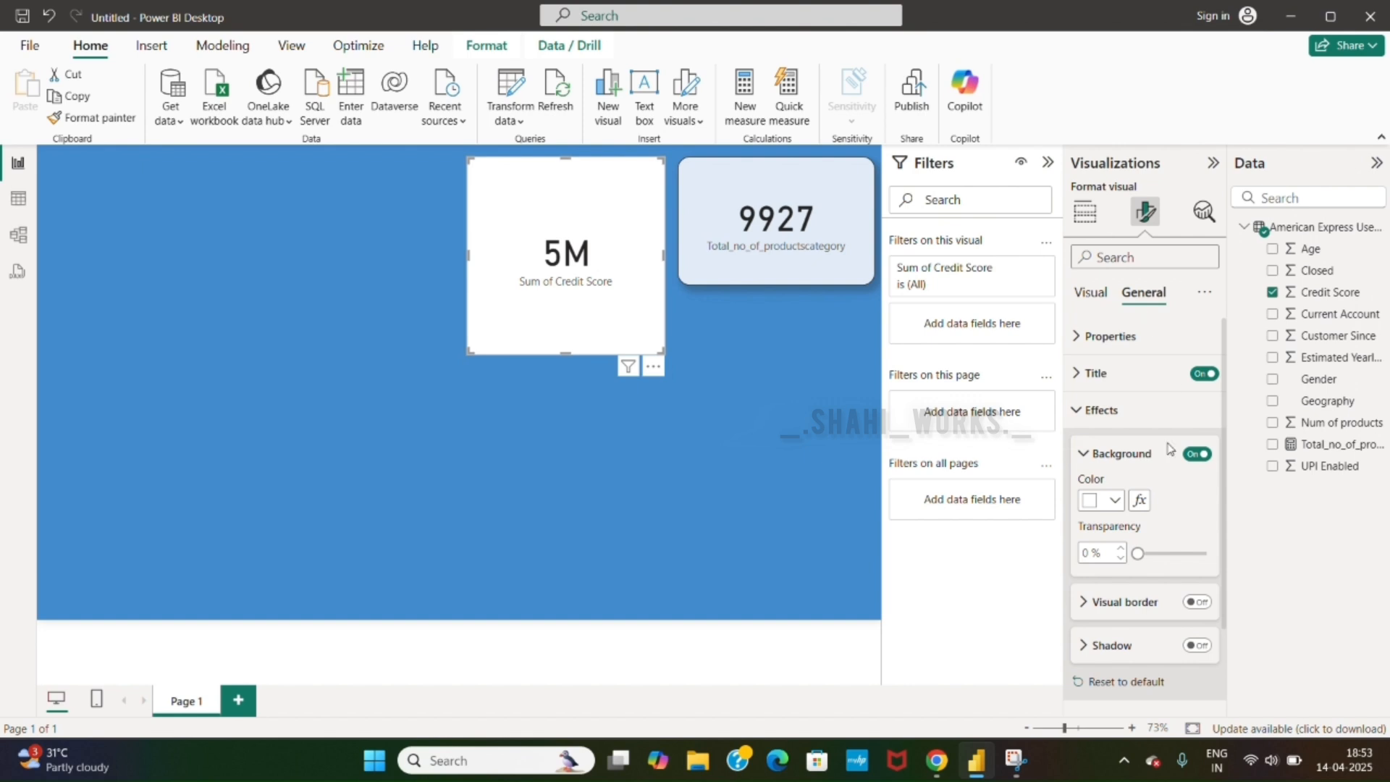
pyautogui.click(1152, 553)
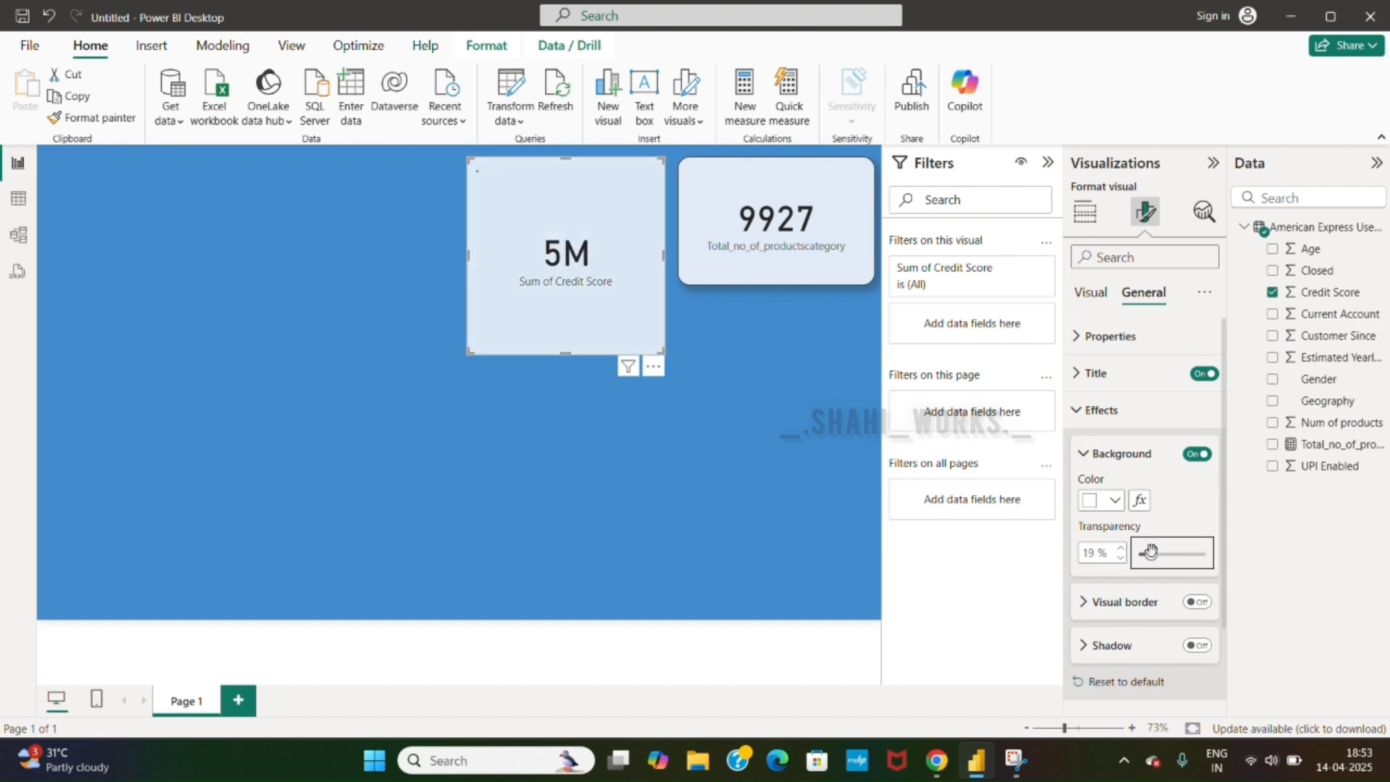
pyautogui.click(1164, 554)
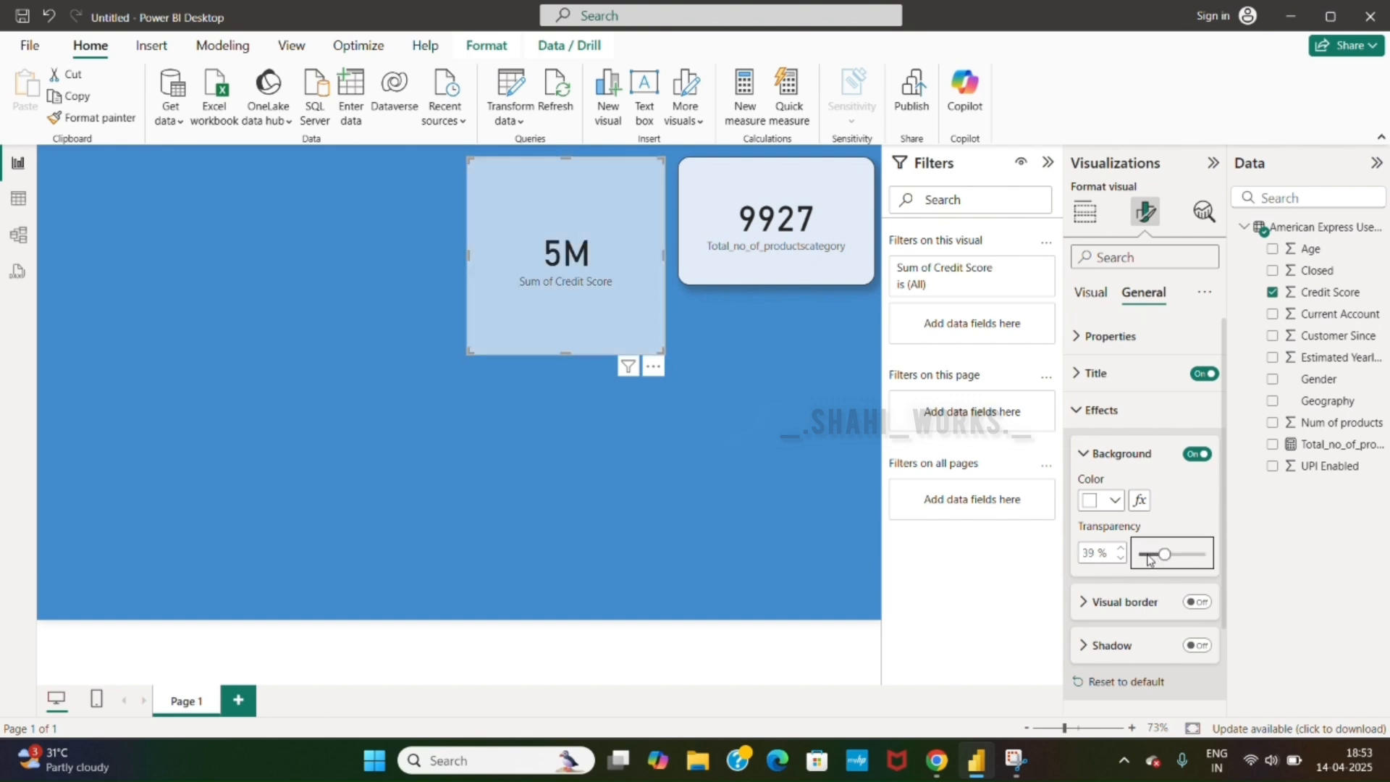
pyautogui.click(1152, 555)
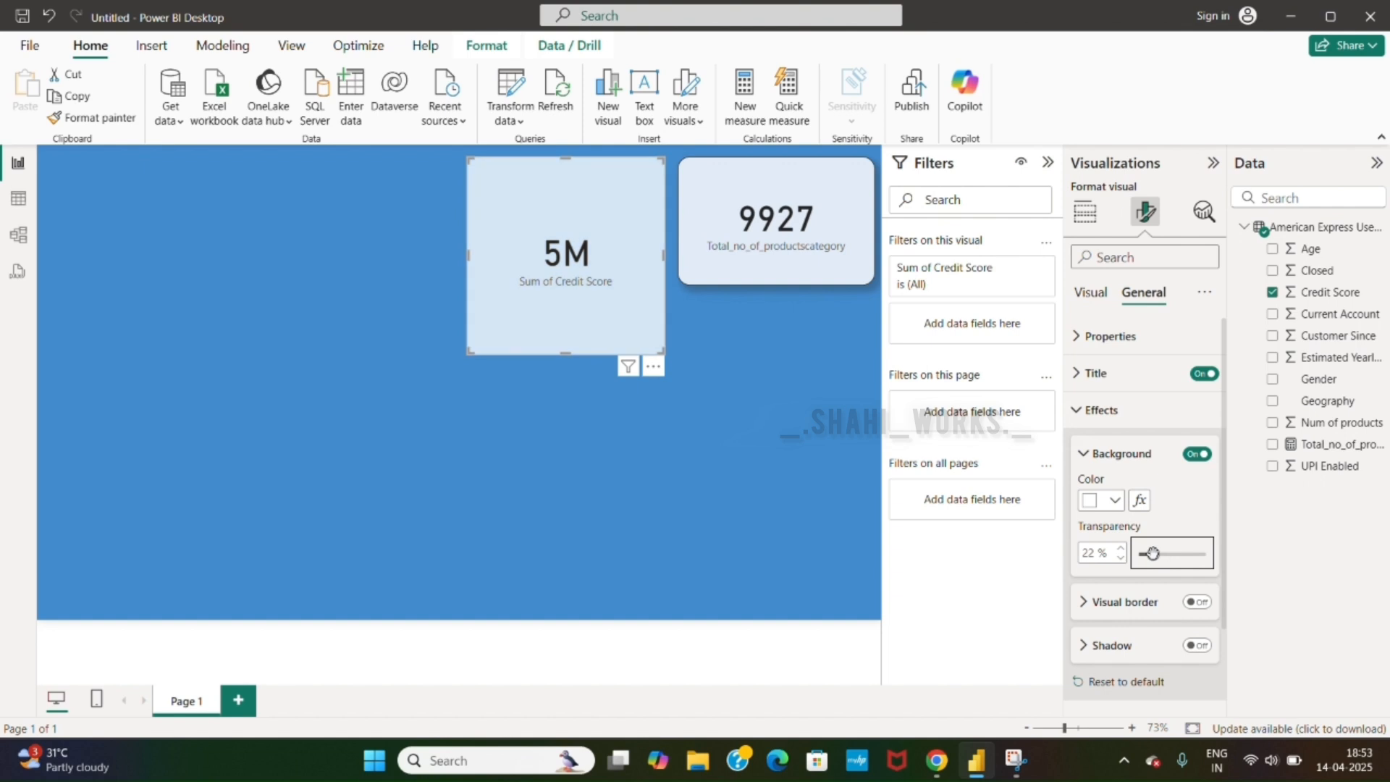
# Step: Enable the visual border and shadow on the Credit Score card and round its border corners to 15 px
pyautogui.click(1204, 603)
pyautogui.click(1206, 646)
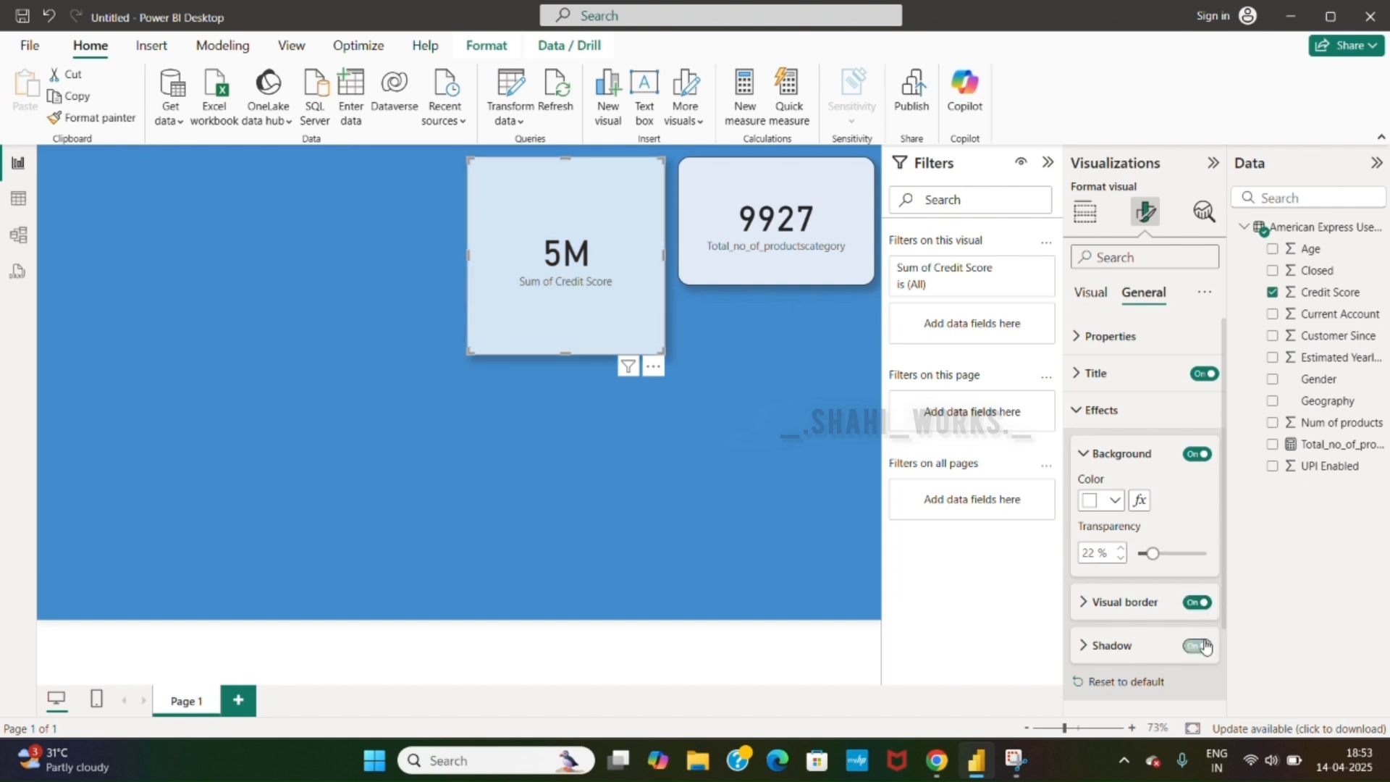
pyautogui.click(1102, 603)
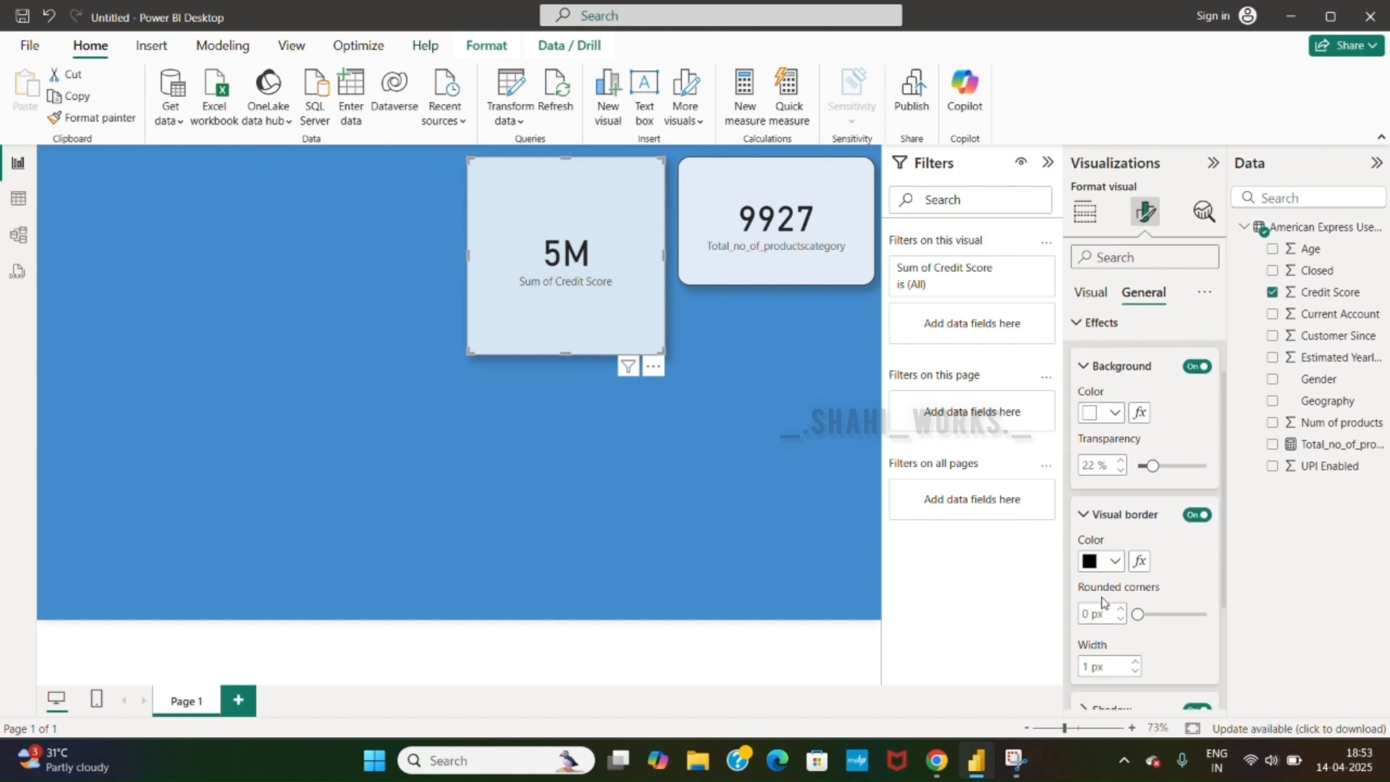
pyautogui.click(1174, 566)
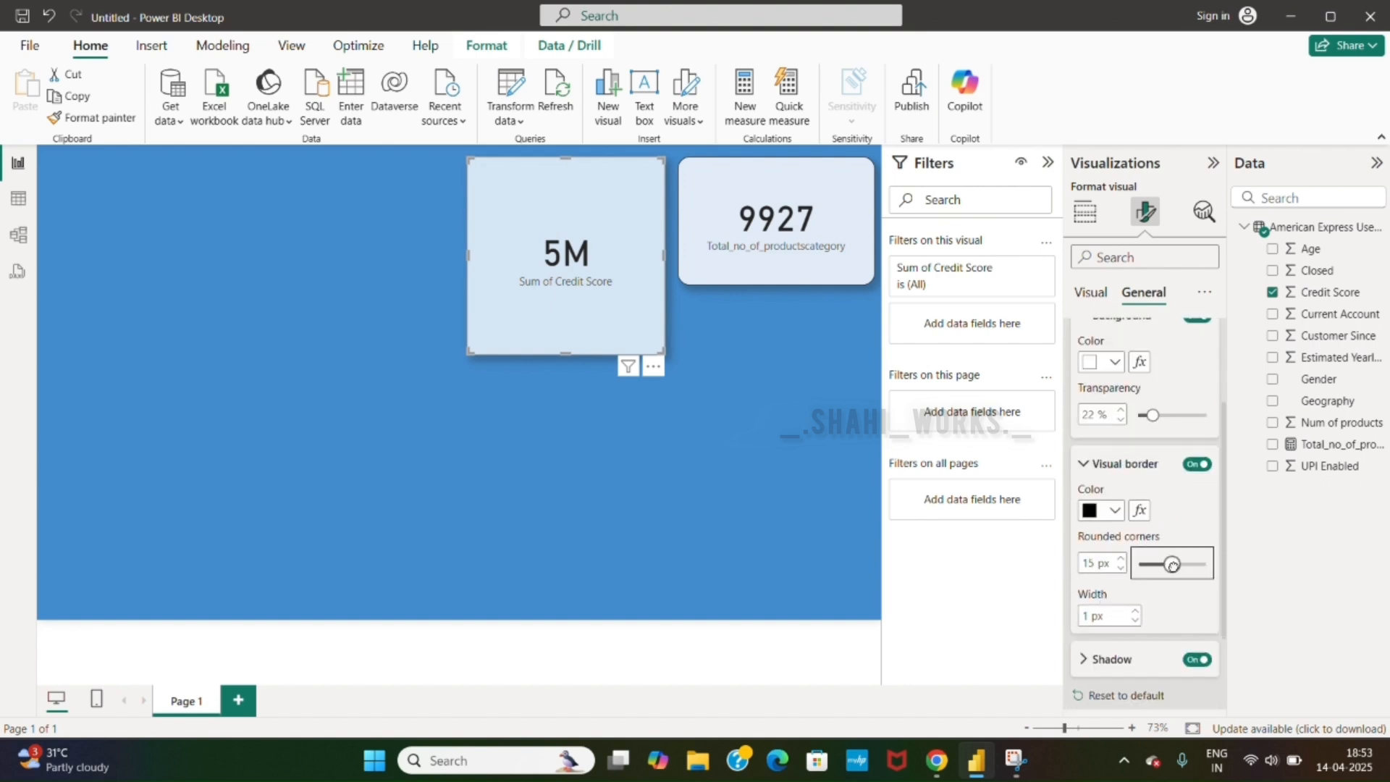
pyautogui.click(749, 544)
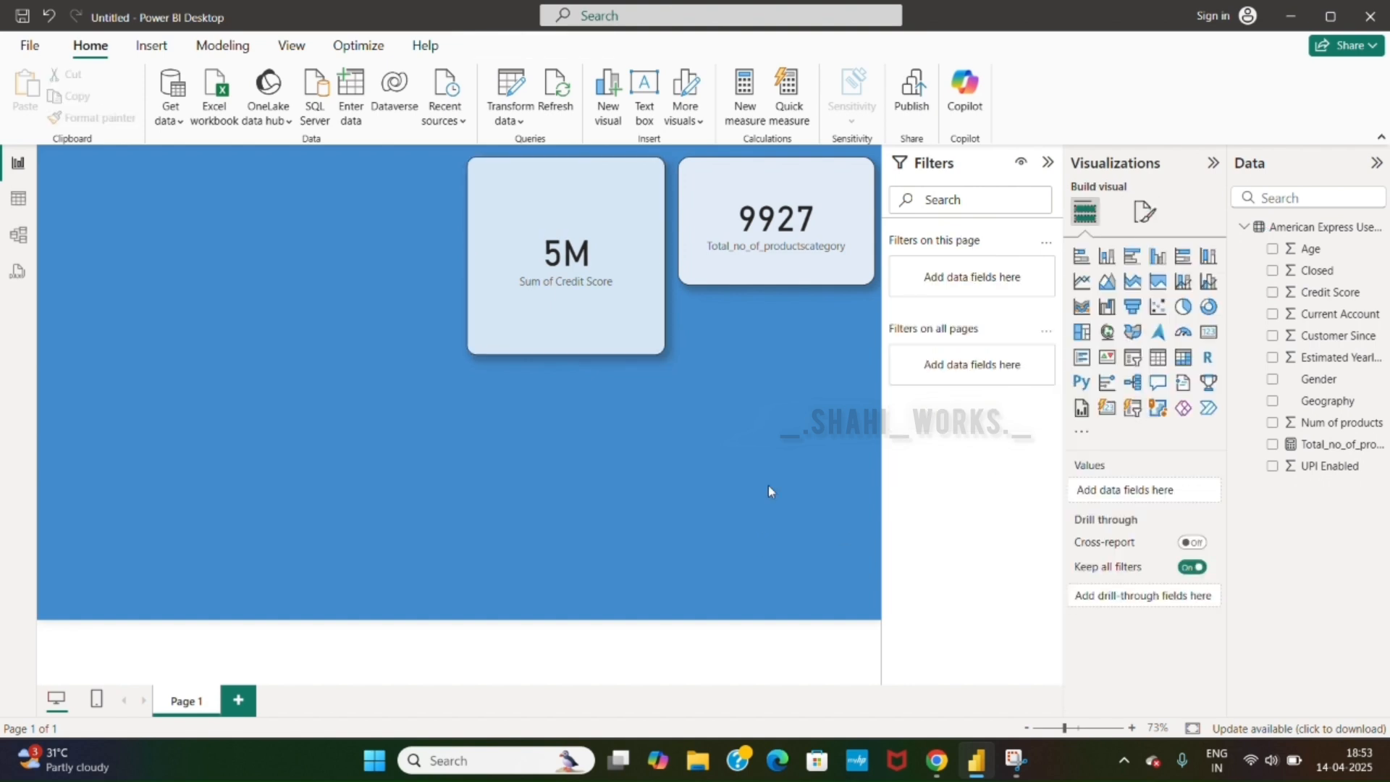
# Step: Shorten the Credit Score card to match the height of the Total_no_of_productscategory card beside it
pyautogui.click(651, 343)
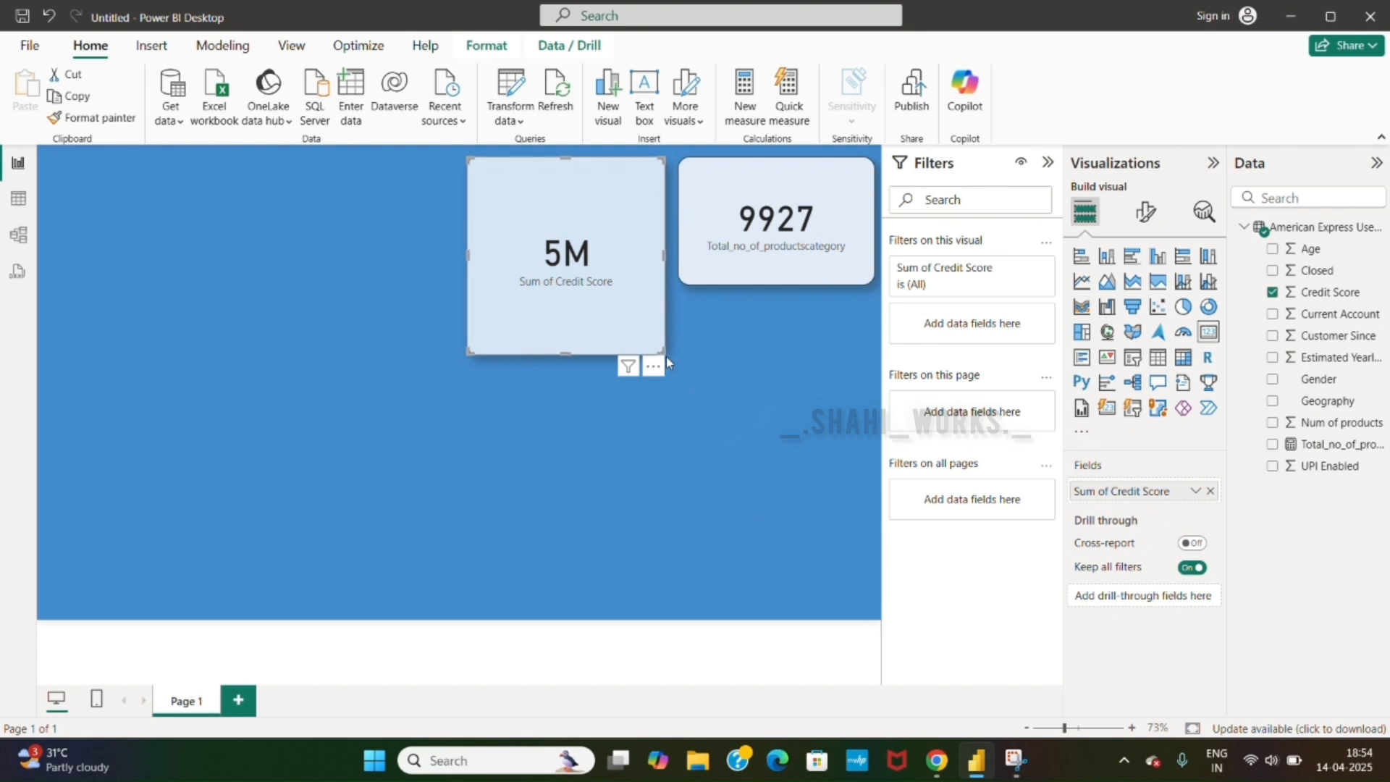
pyautogui.click(749, 537)
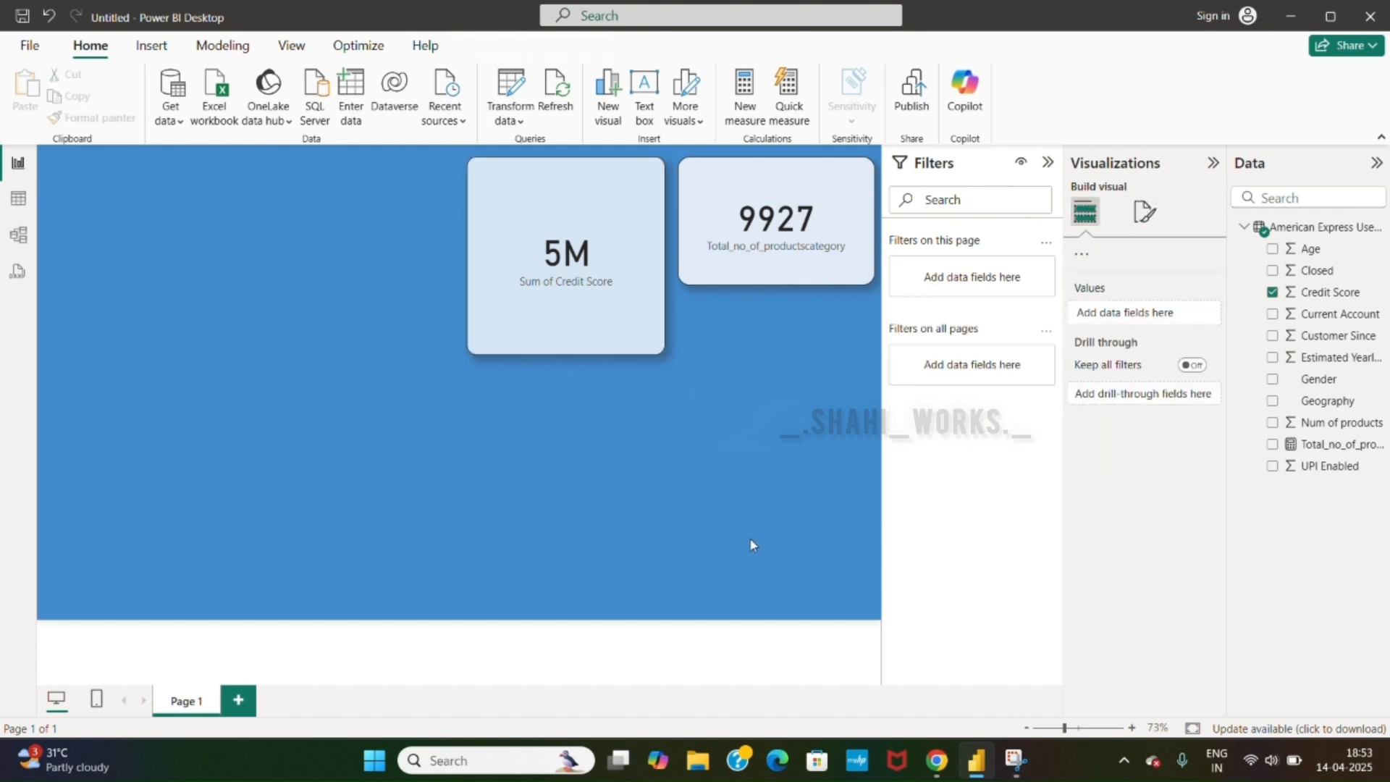
pyautogui.click(651, 343)
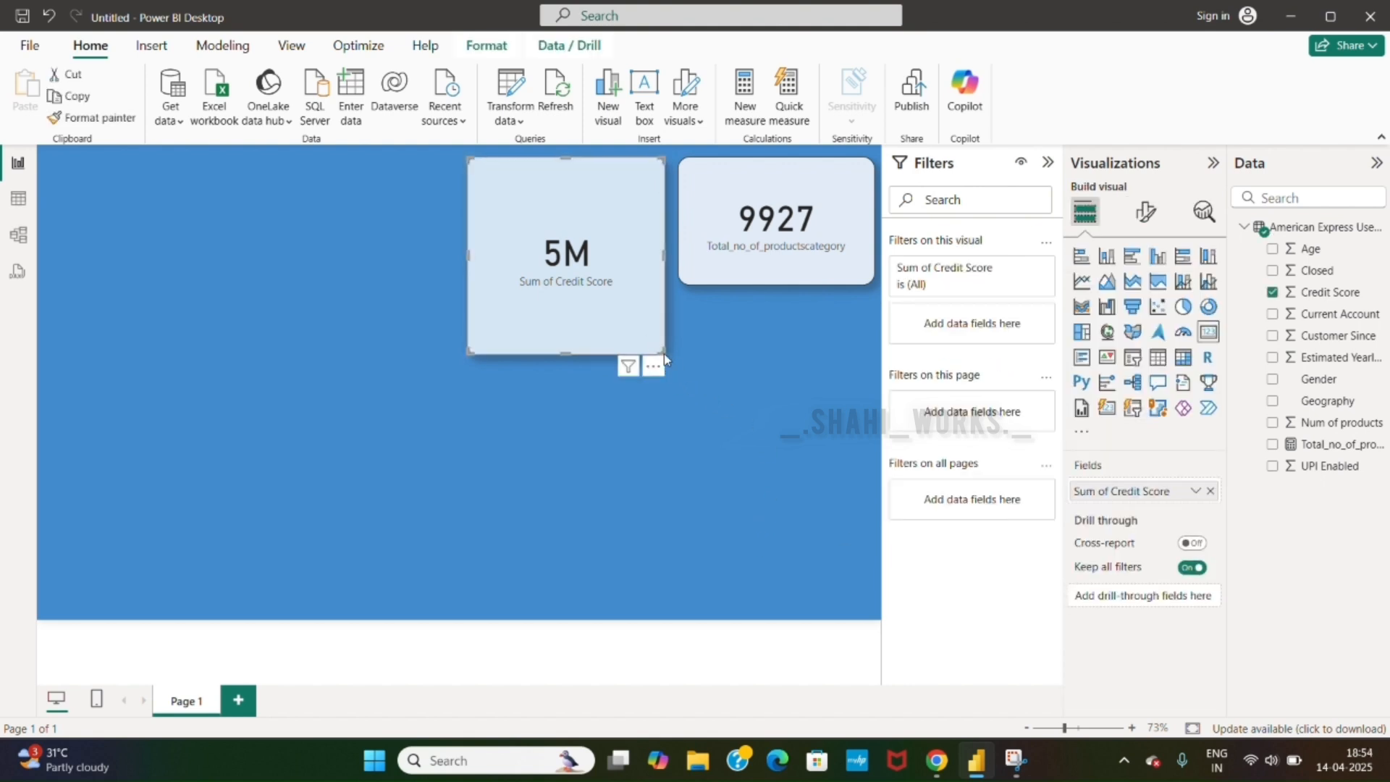
pyautogui.moveTo(663, 353); pyautogui.dragTo(669, 279)
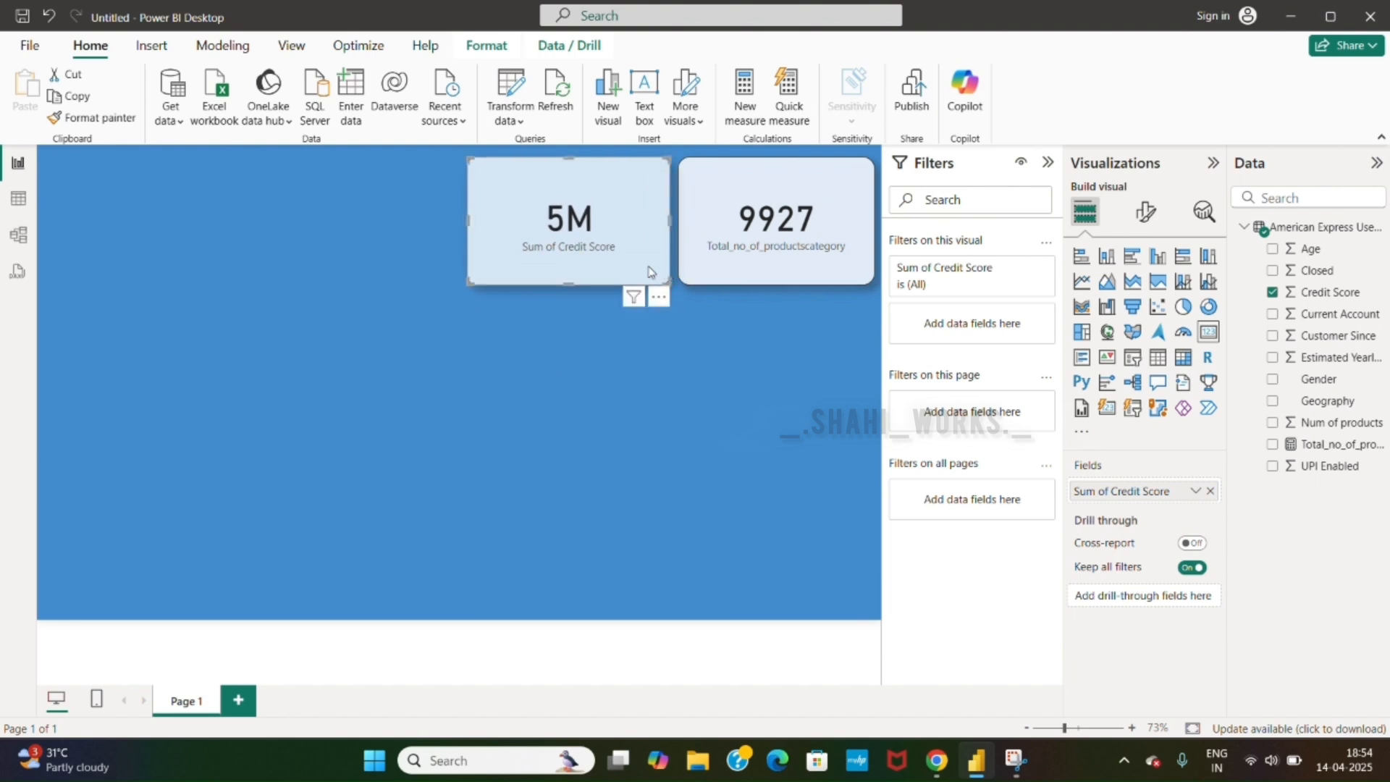
pyautogui.click(684, 384)
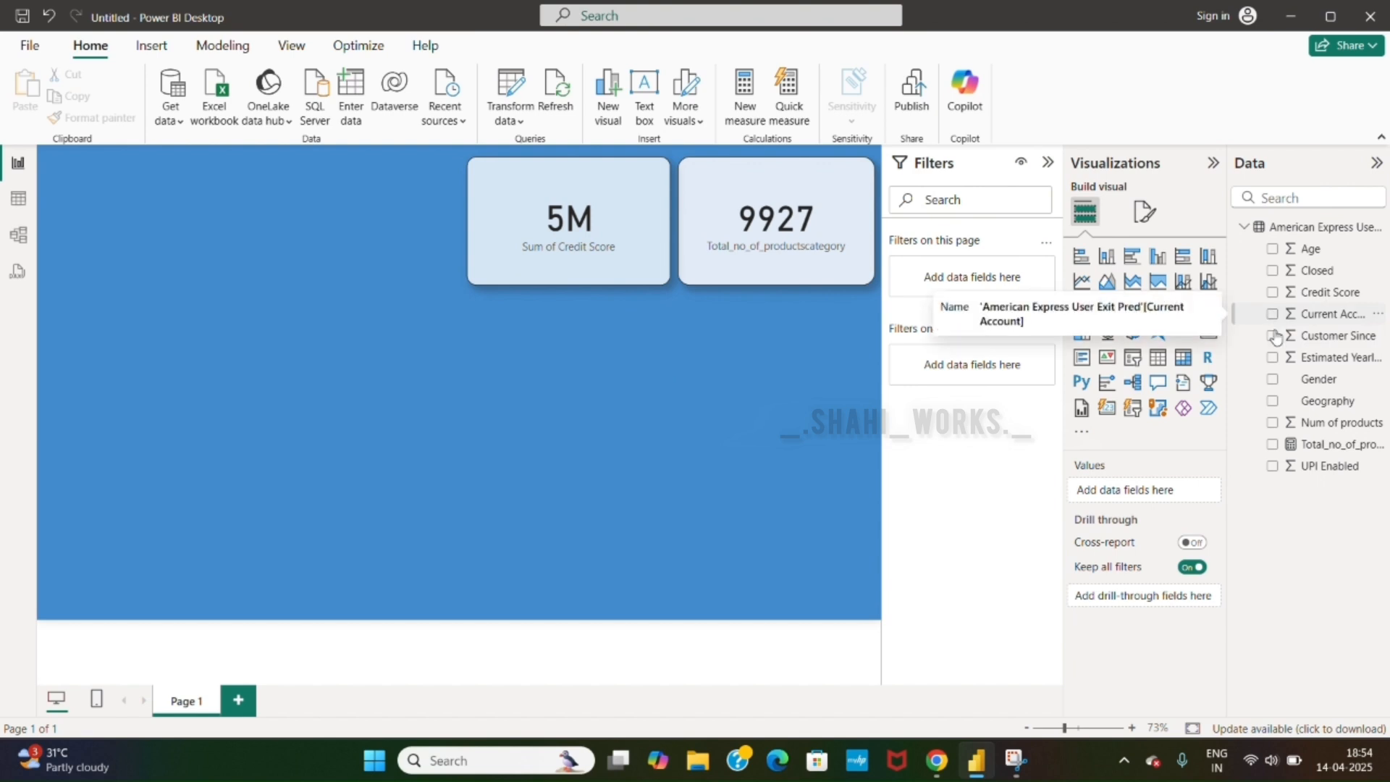
pyautogui.click(1273, 381)
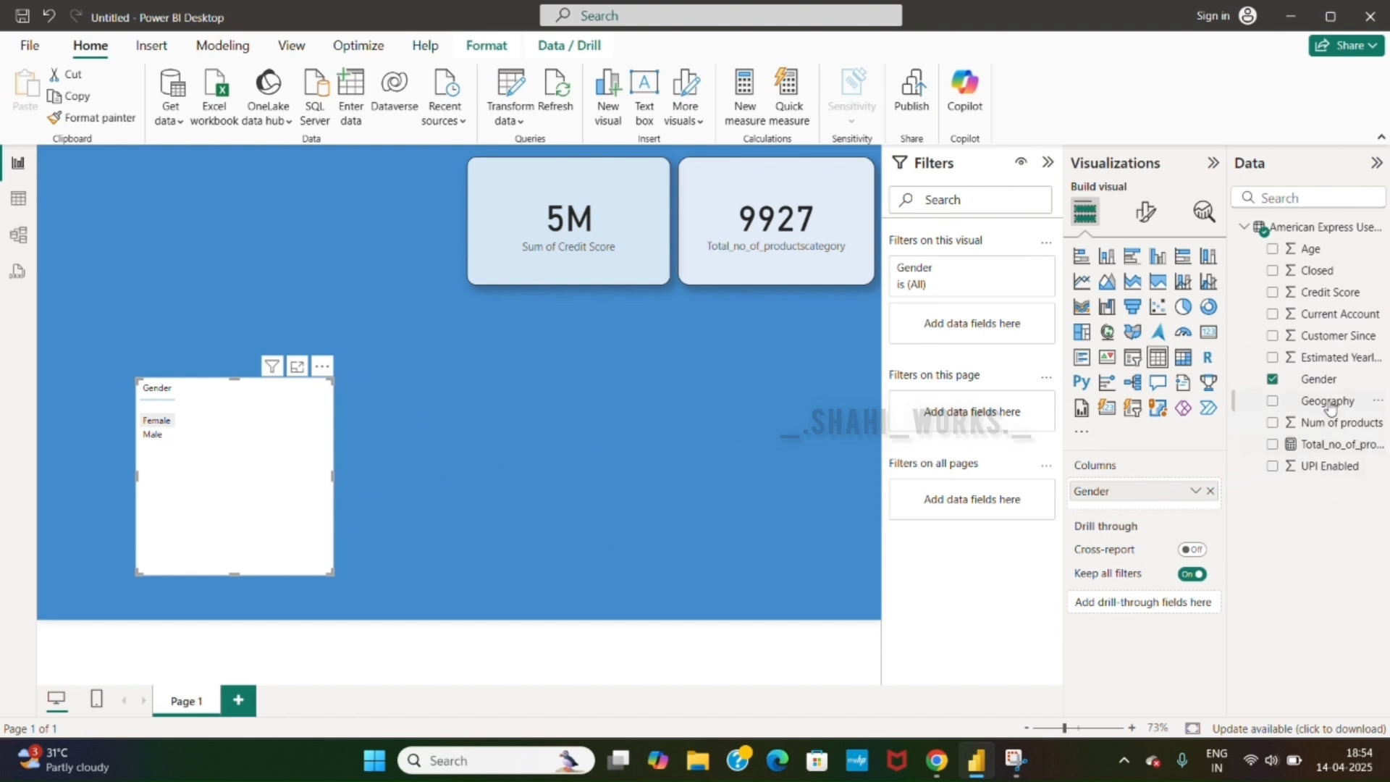
pyautogui.click(1273, 380)
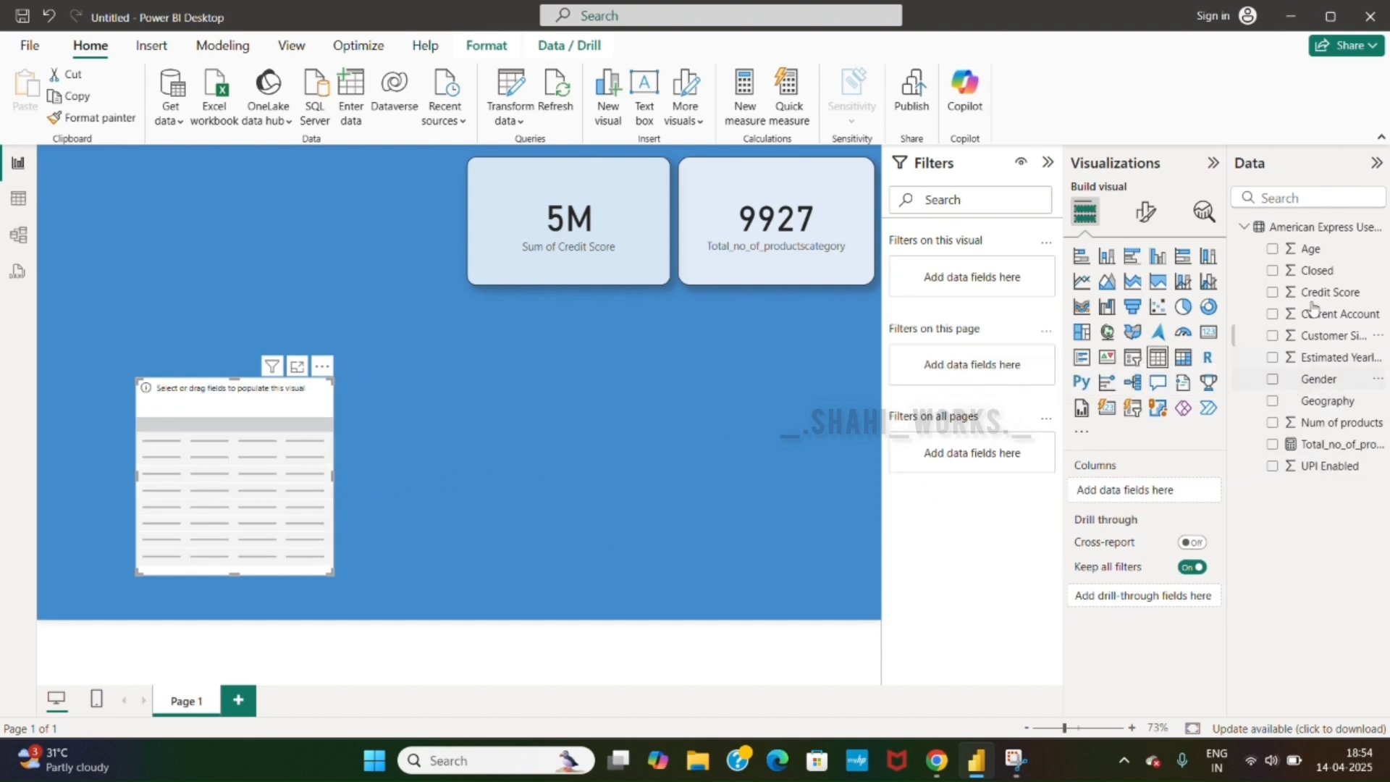
pyautogui.click(1273, 315)
pyautogui.click(1274, 315)
pyautogui.click(1272, 337)
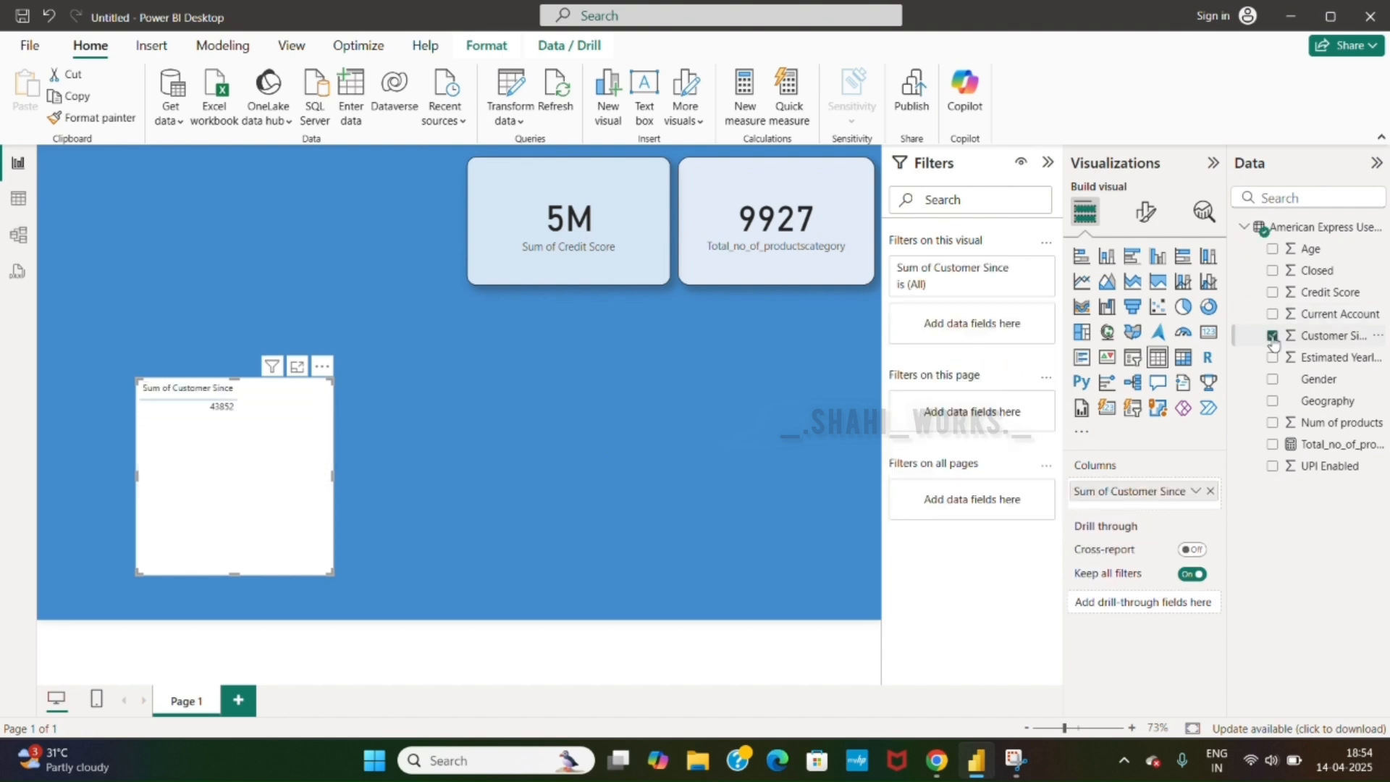
pyautogui.click(1273, 338)
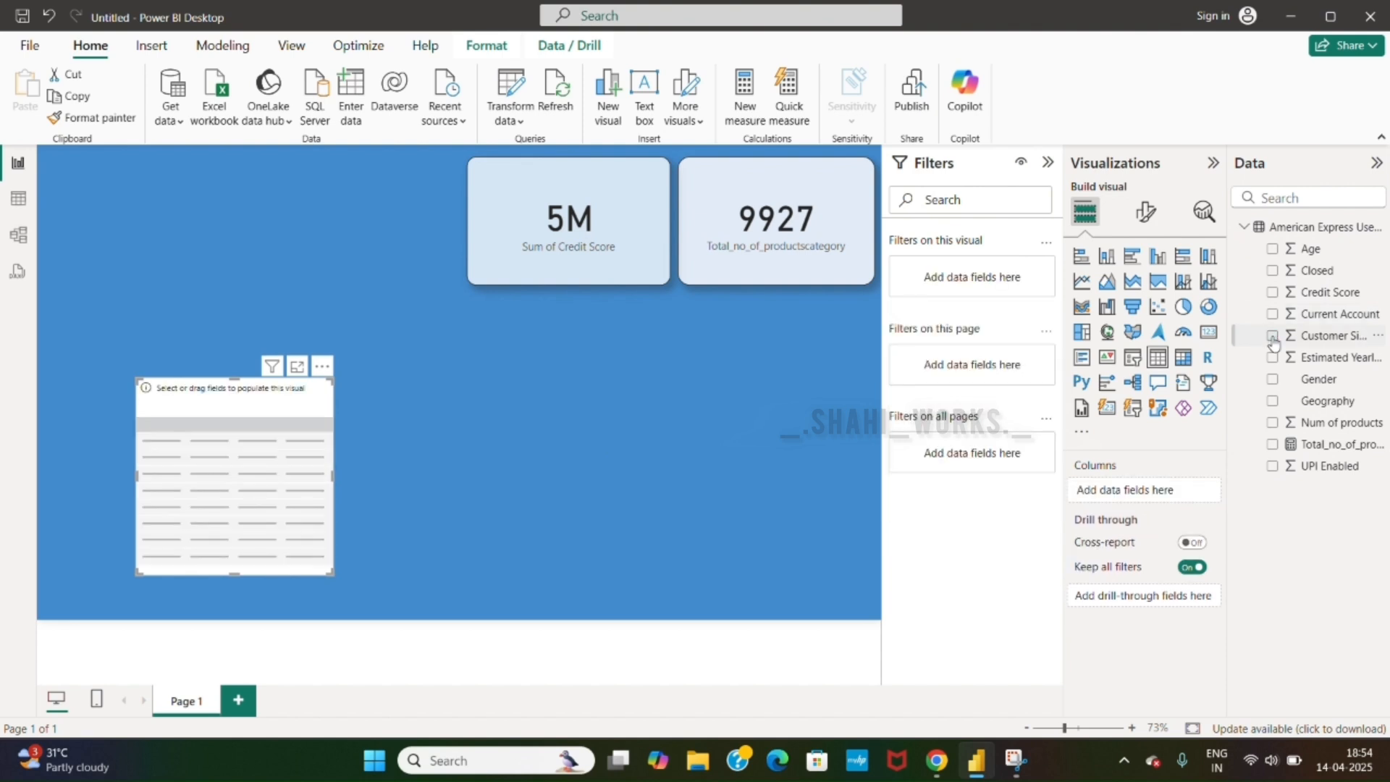
pyautogui.click(1272, 424)
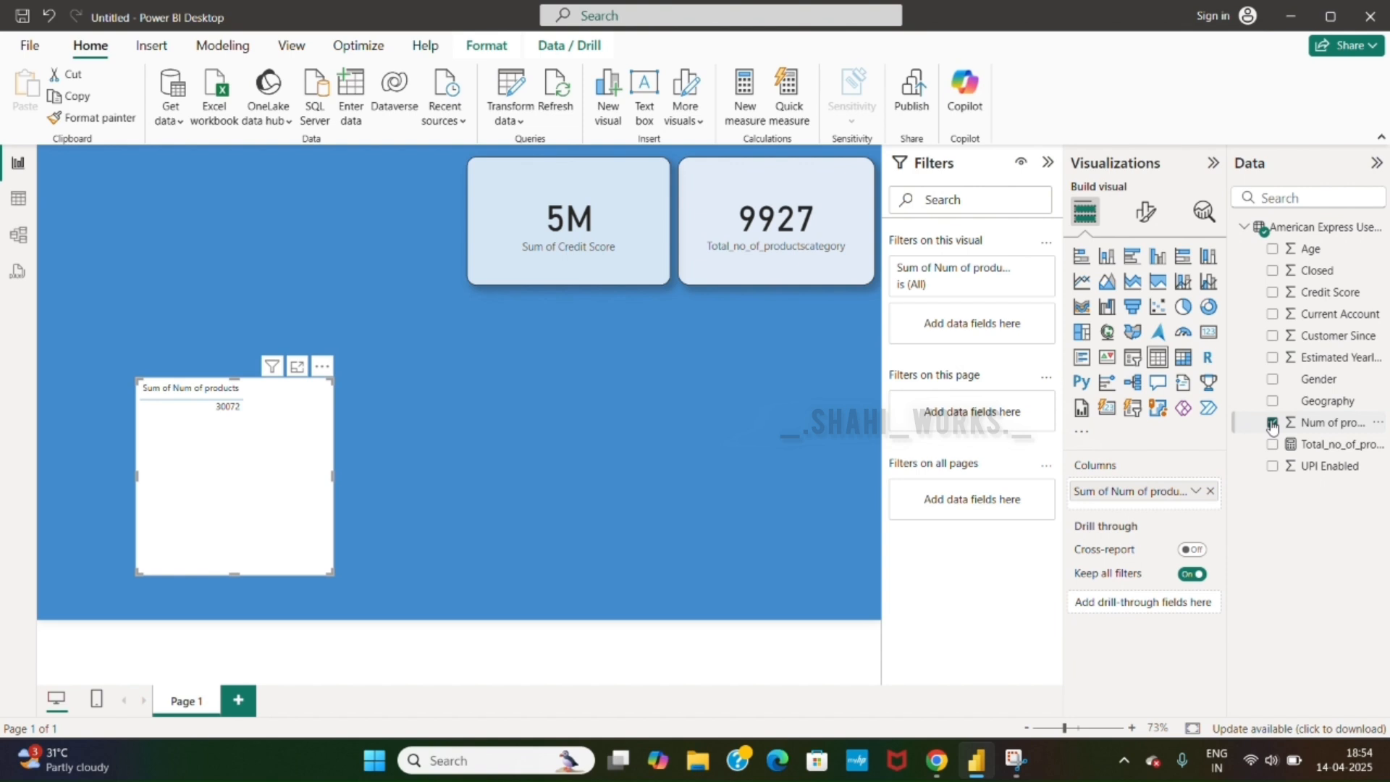
pyautogui.click(1273, 424)
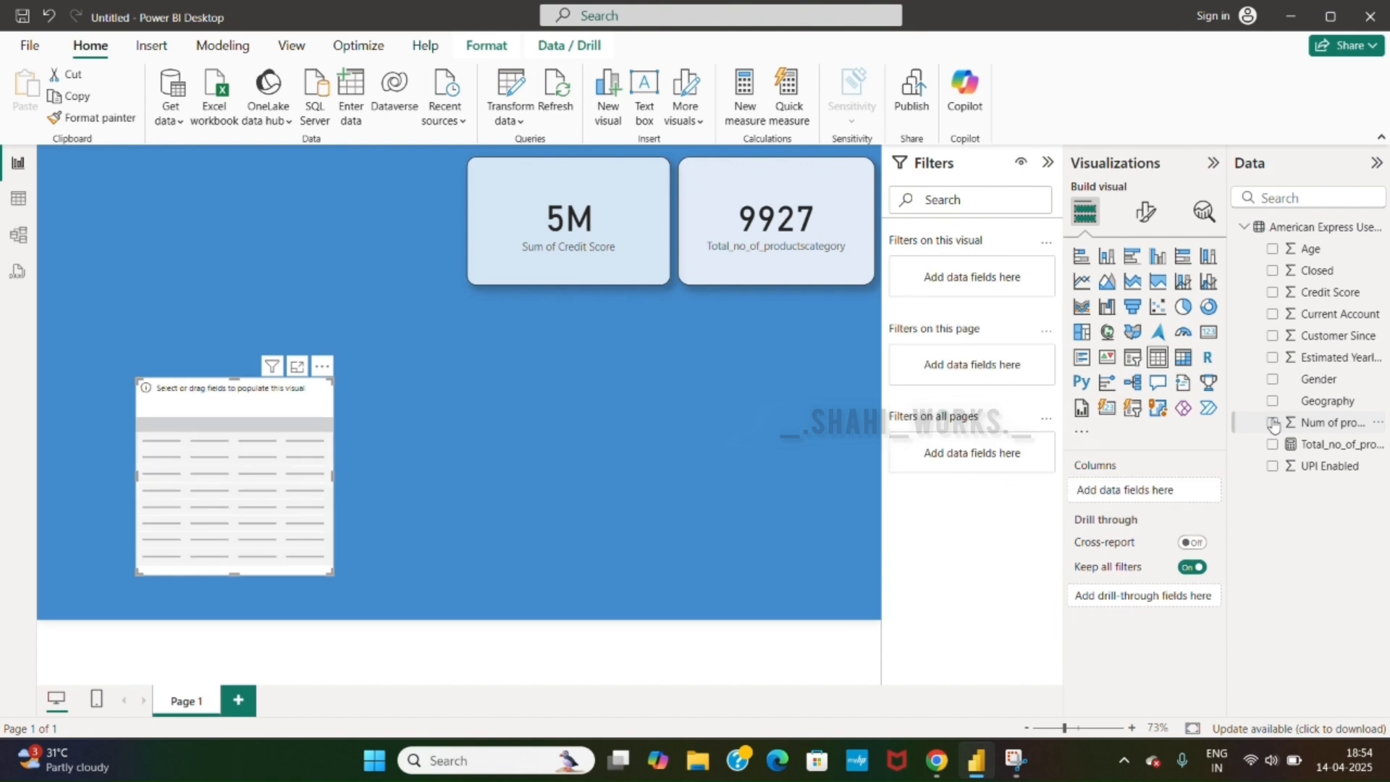
# Step: Add a card visual showing the sum of Age and give it a white background with 20% transparency
pyautogui.click(1272, 250)
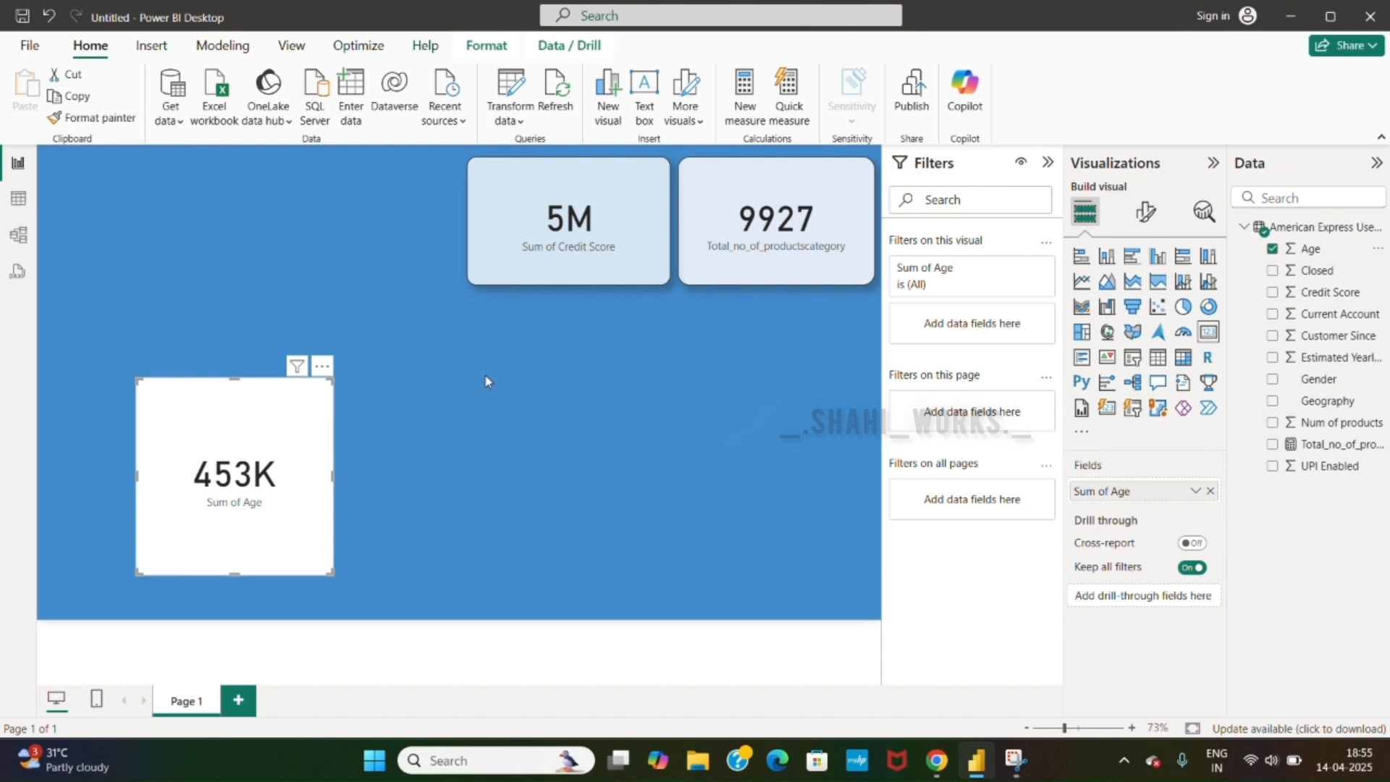
pyautogui.click(1145, 211)
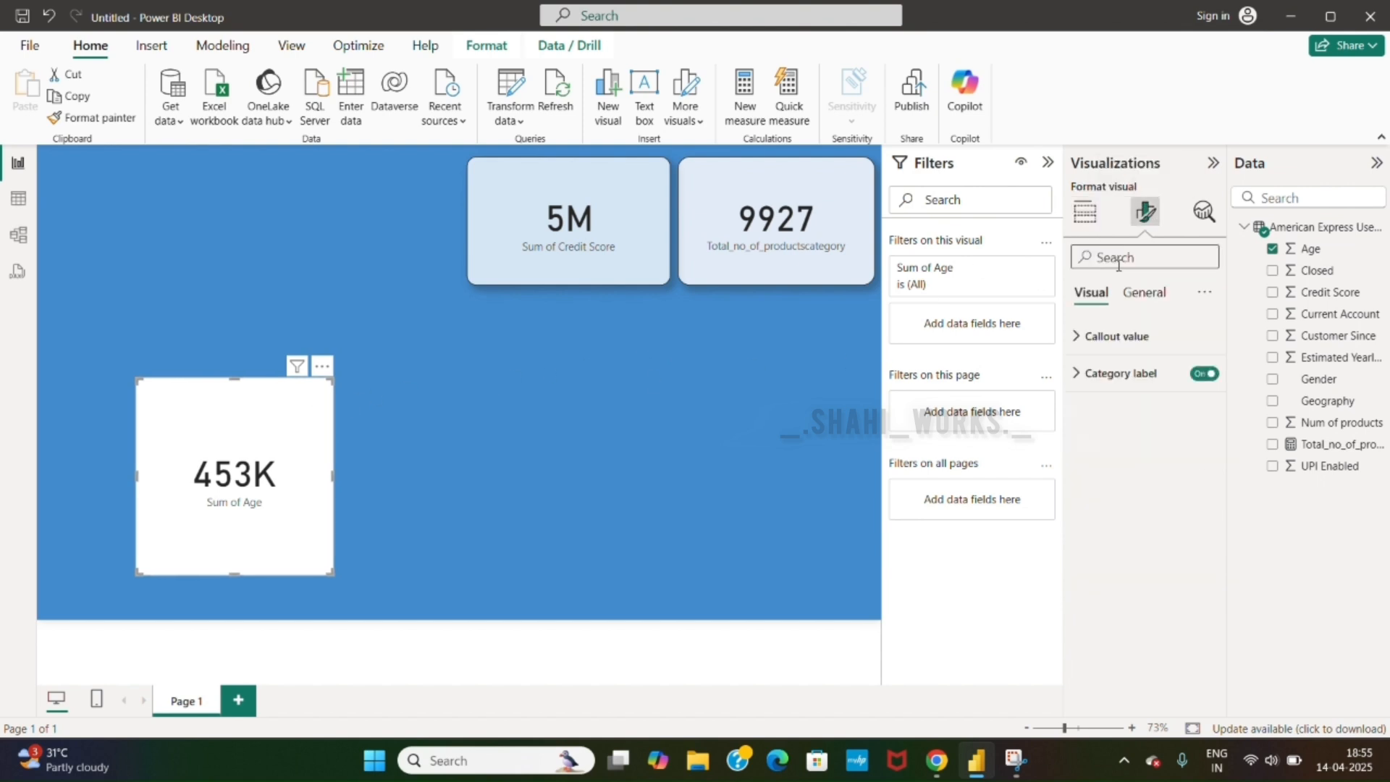
pyautogui.click(1146, 294)
pyautogui.click(1131, 410)
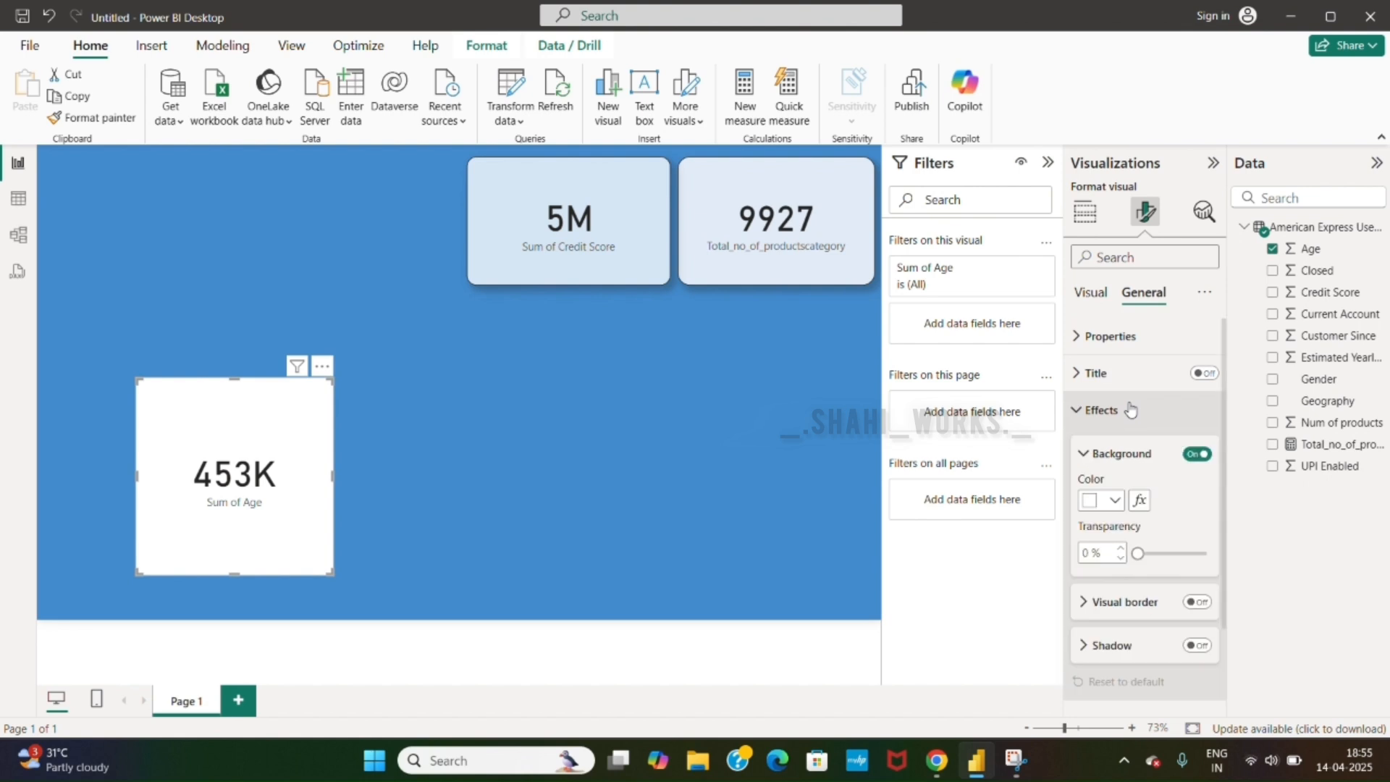
pyautogui.click(1114, 501)
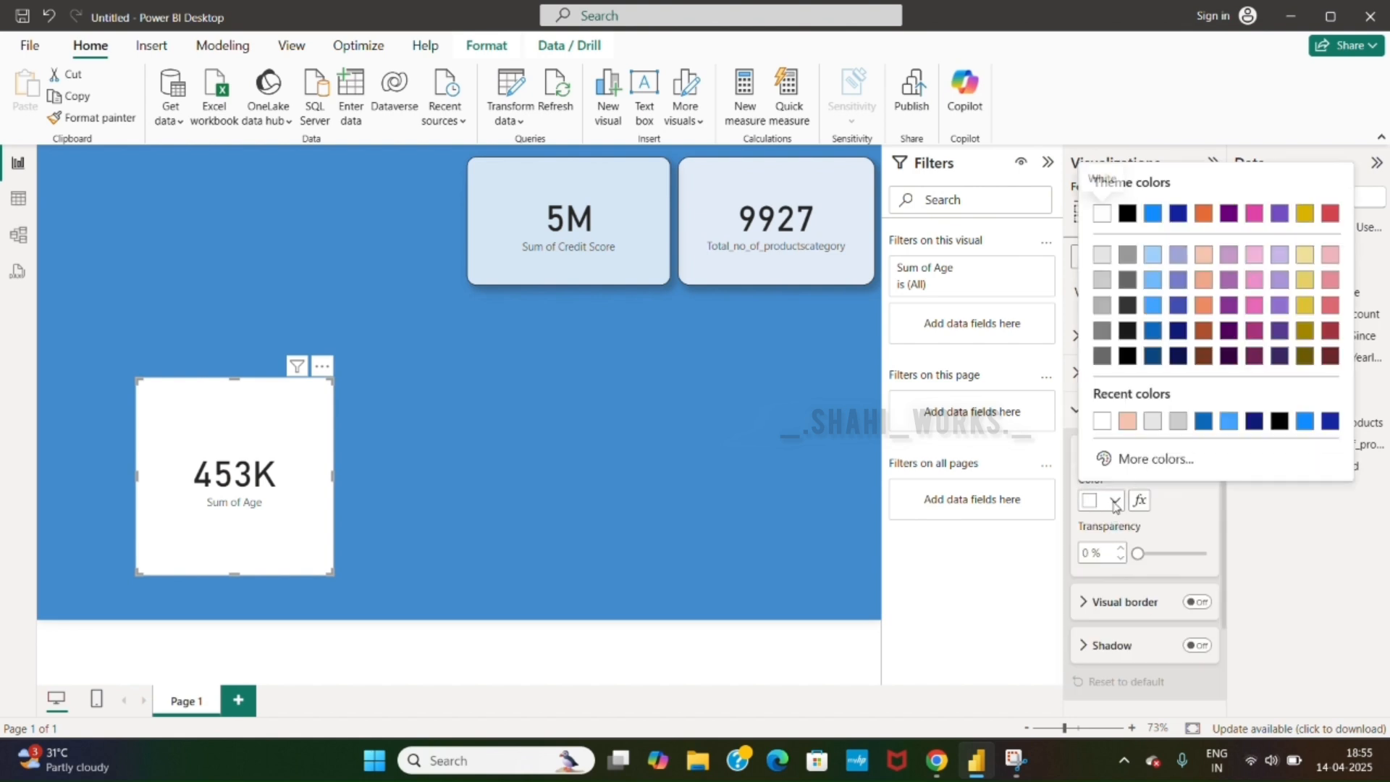
pyautogui.click(1109, 213)
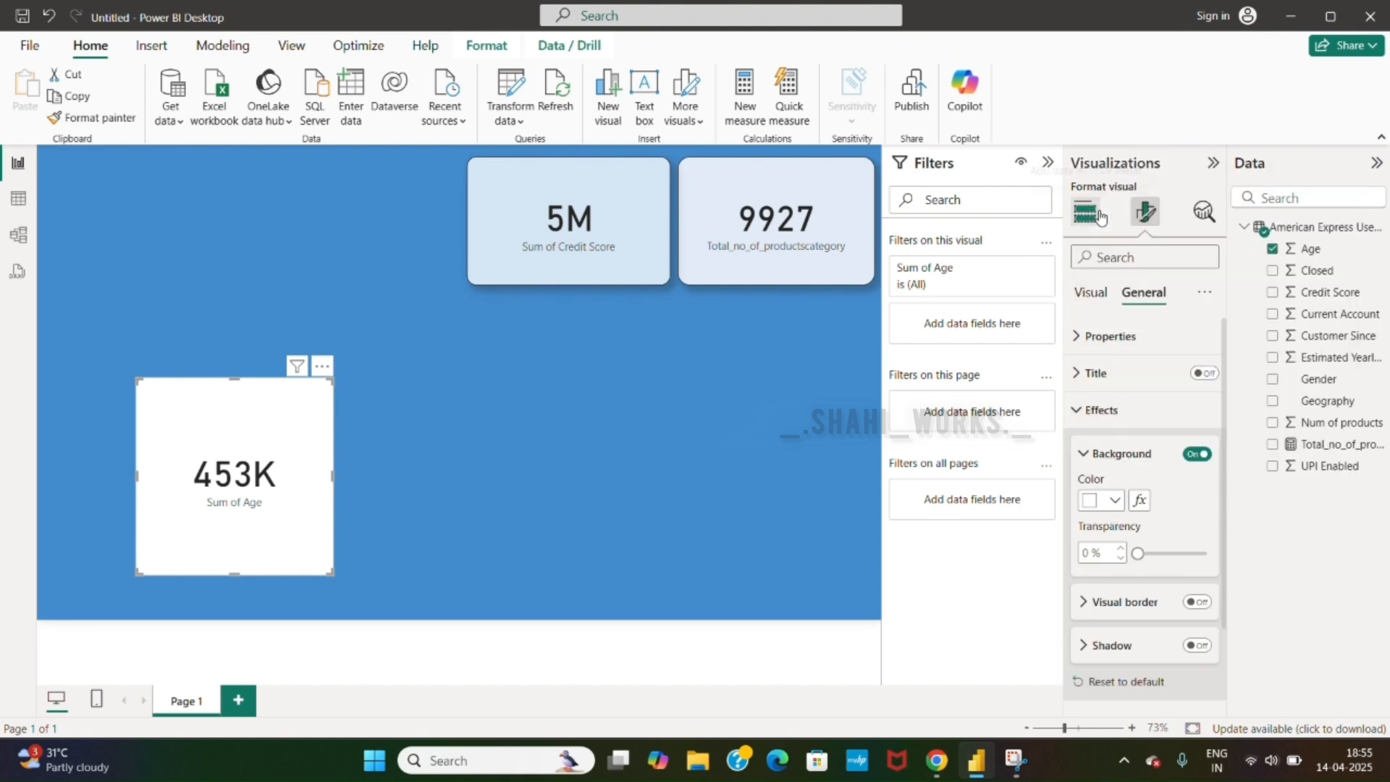
pyautogui.click(1152, 554)
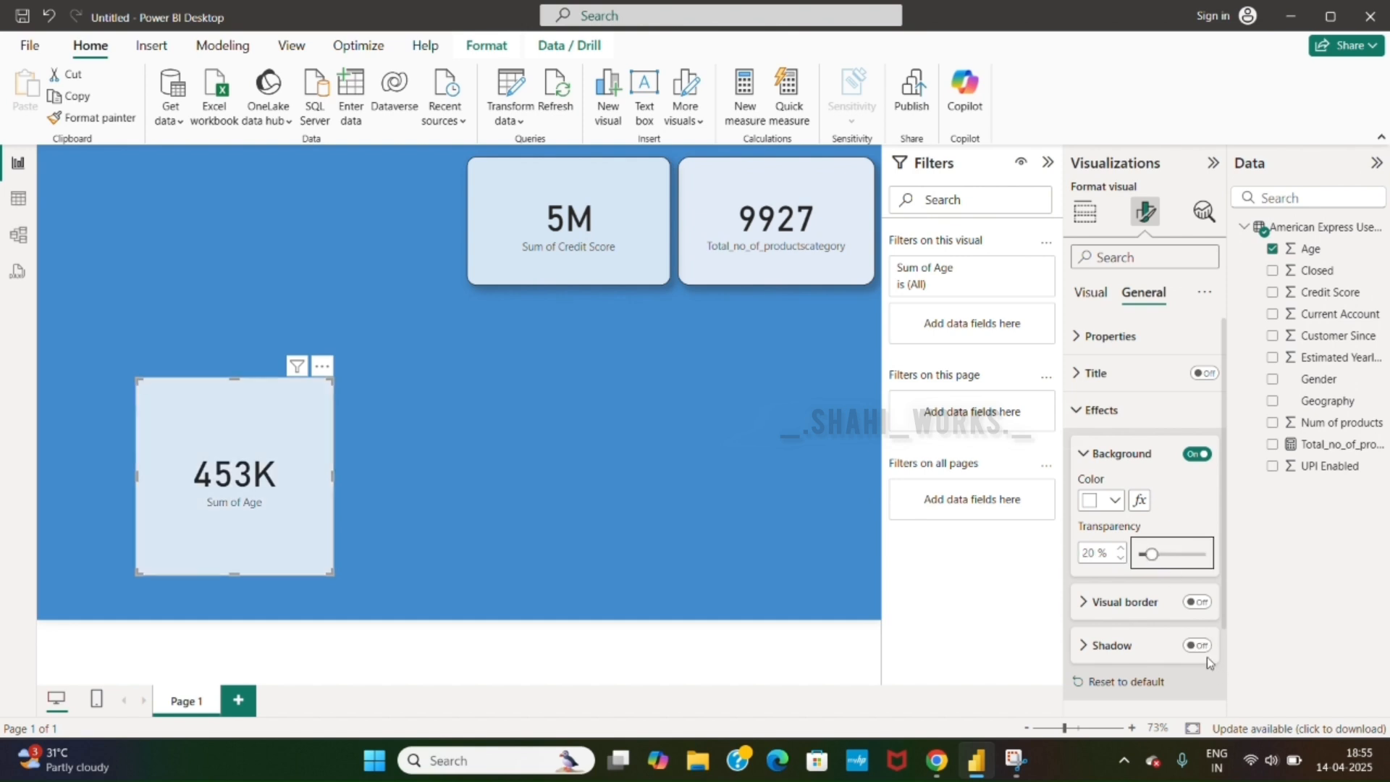
# Step: Enable the visual border and shadow on the Age card and round its border corners to 13 px
pyautogui.click(1196, 602)
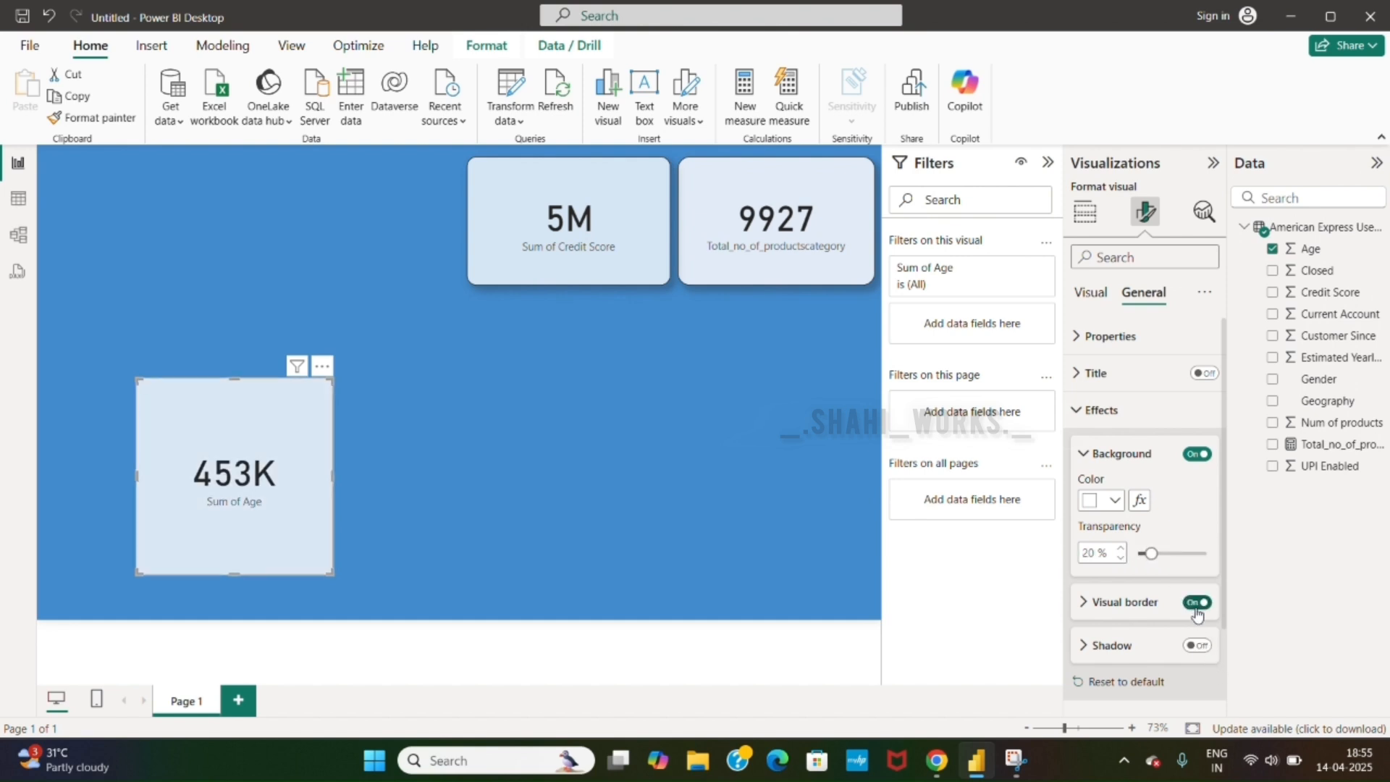
pyautogui.click(1201, 646)
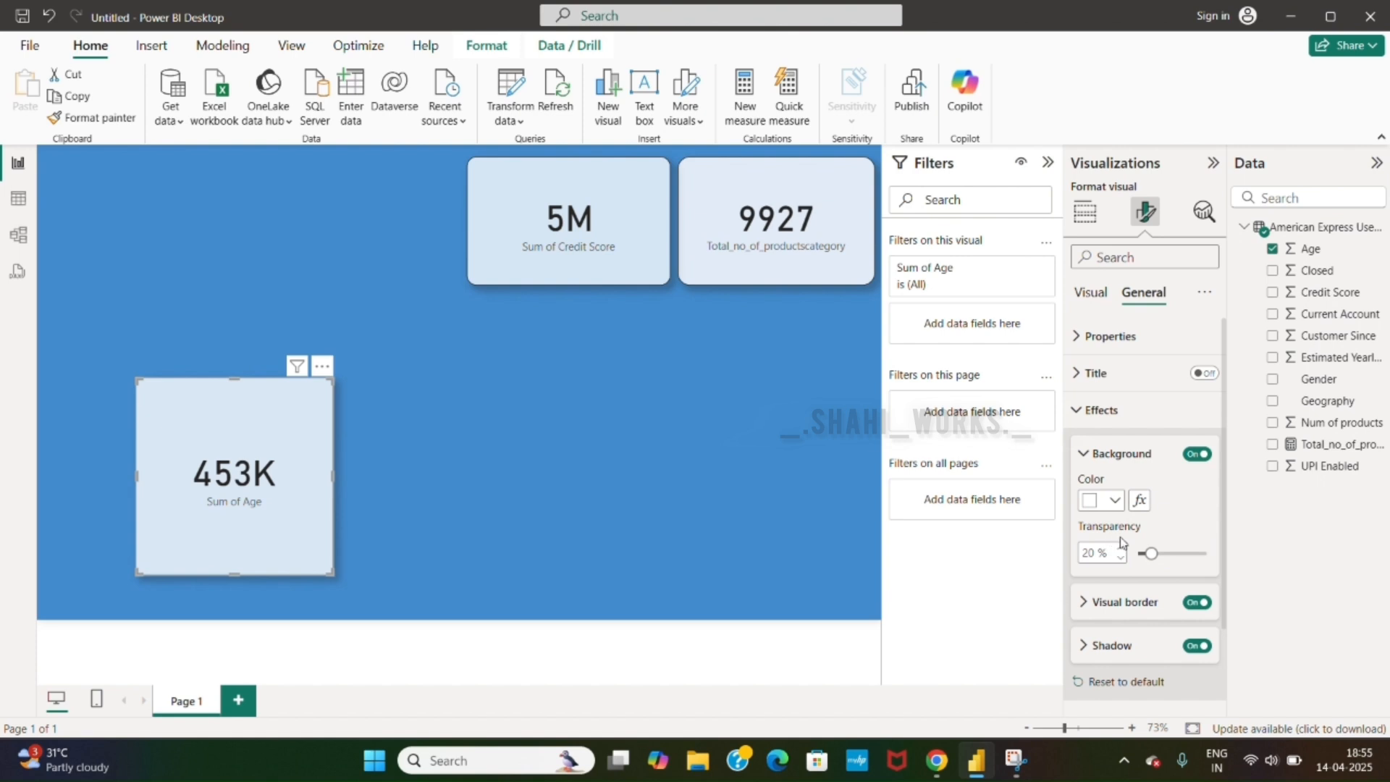
pyautogui.click(1098, 610)
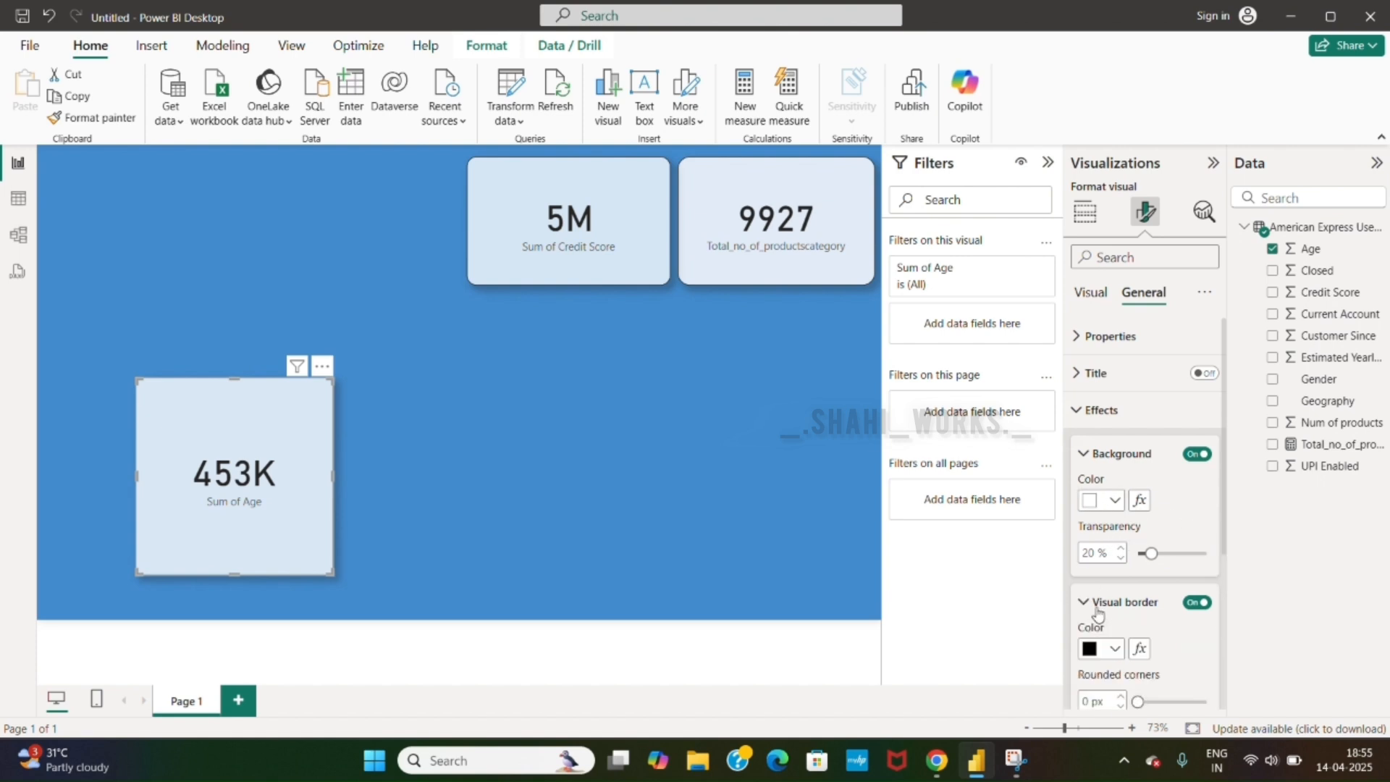
pyautogui.scroll(-2, 1158, 659)
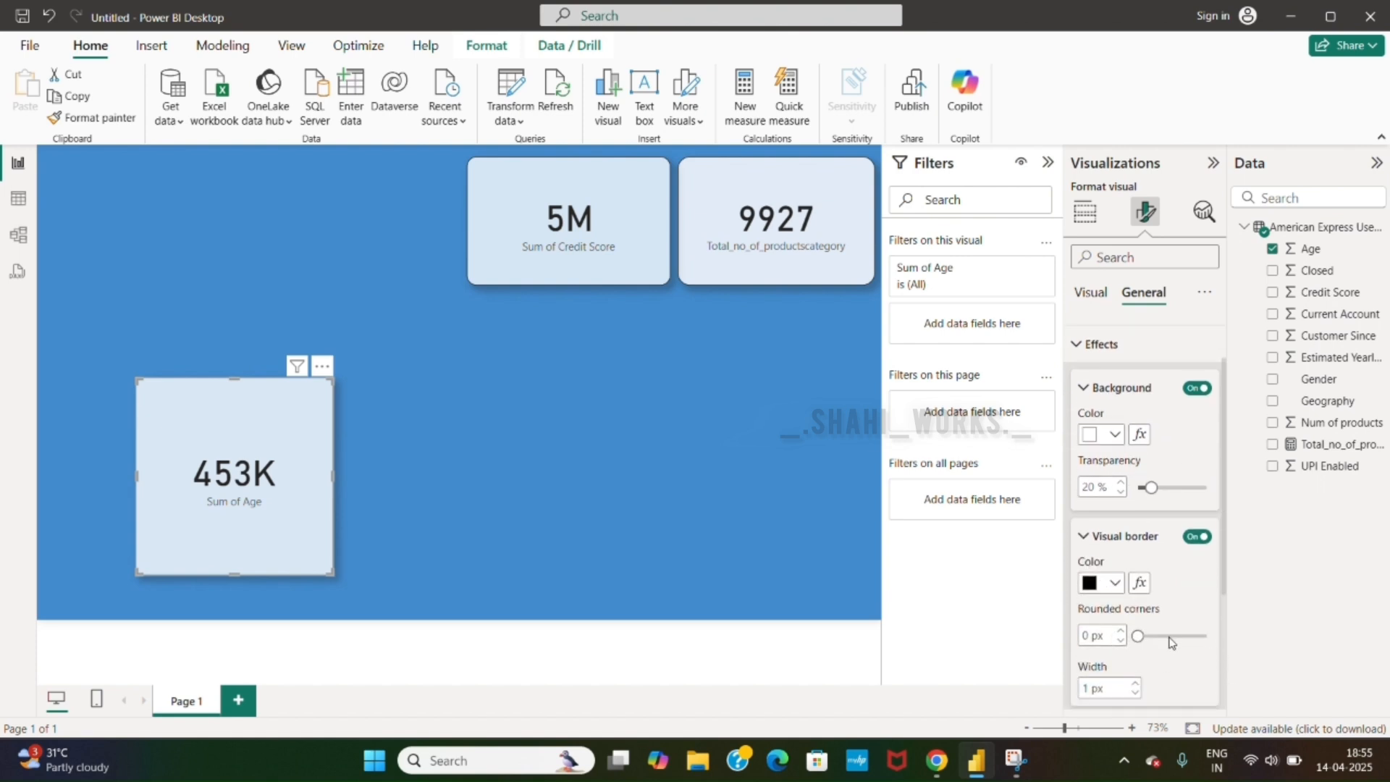
pyautogui.click(1166, 636)
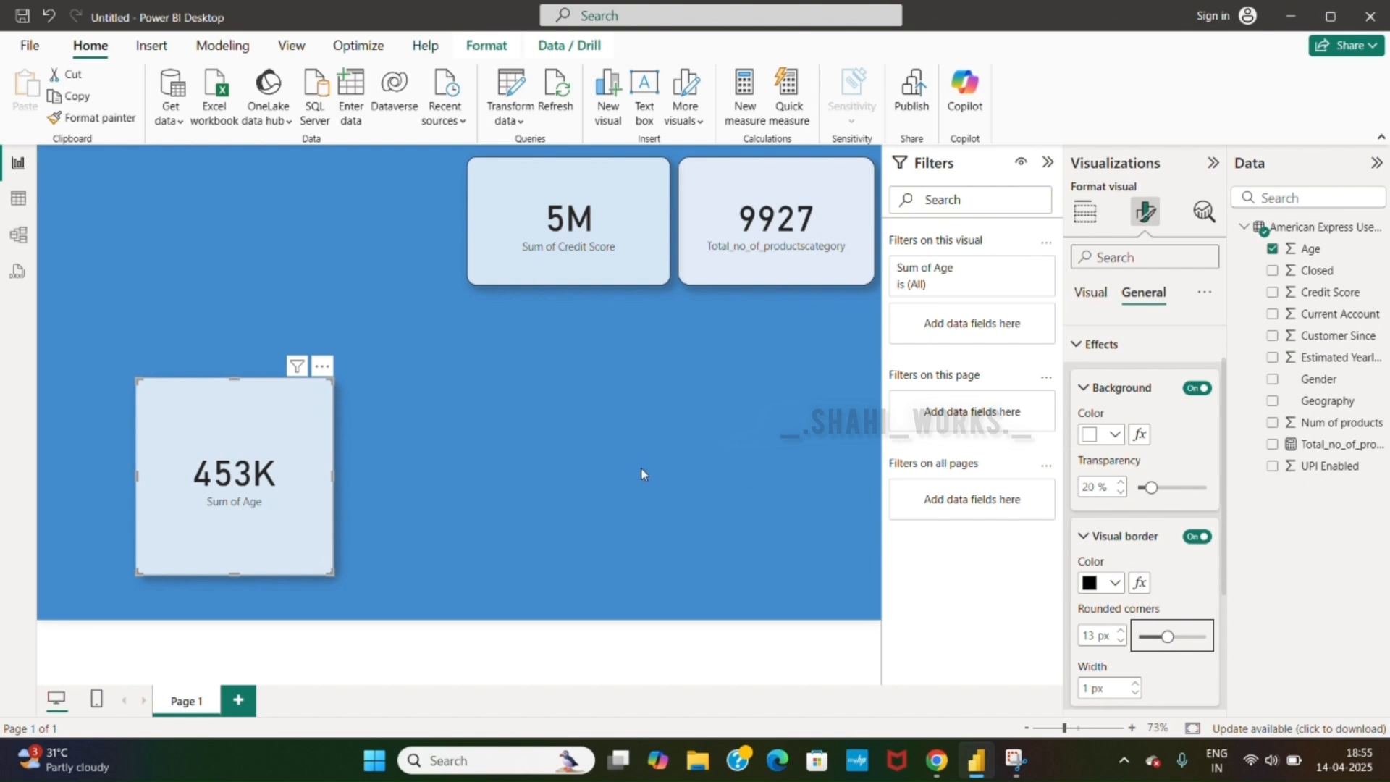
# Step: Place the Age card just left of the Credit Score card and shorten it to about the same height
pyautogui.moveTo(311, 421); pyautogui.dragTo(435, 201)
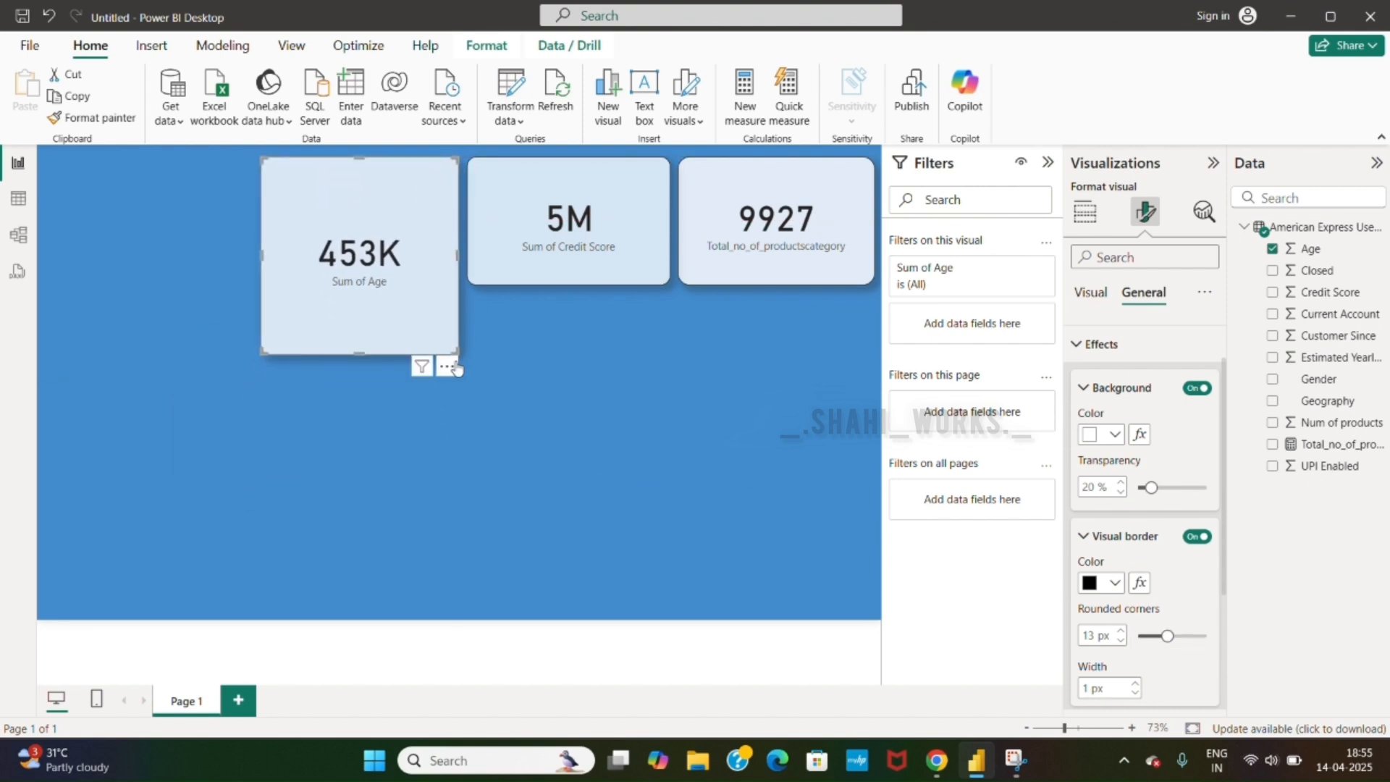
pyautogui.moveTo(449, 348); pyautogui.dragTo(436, 288)
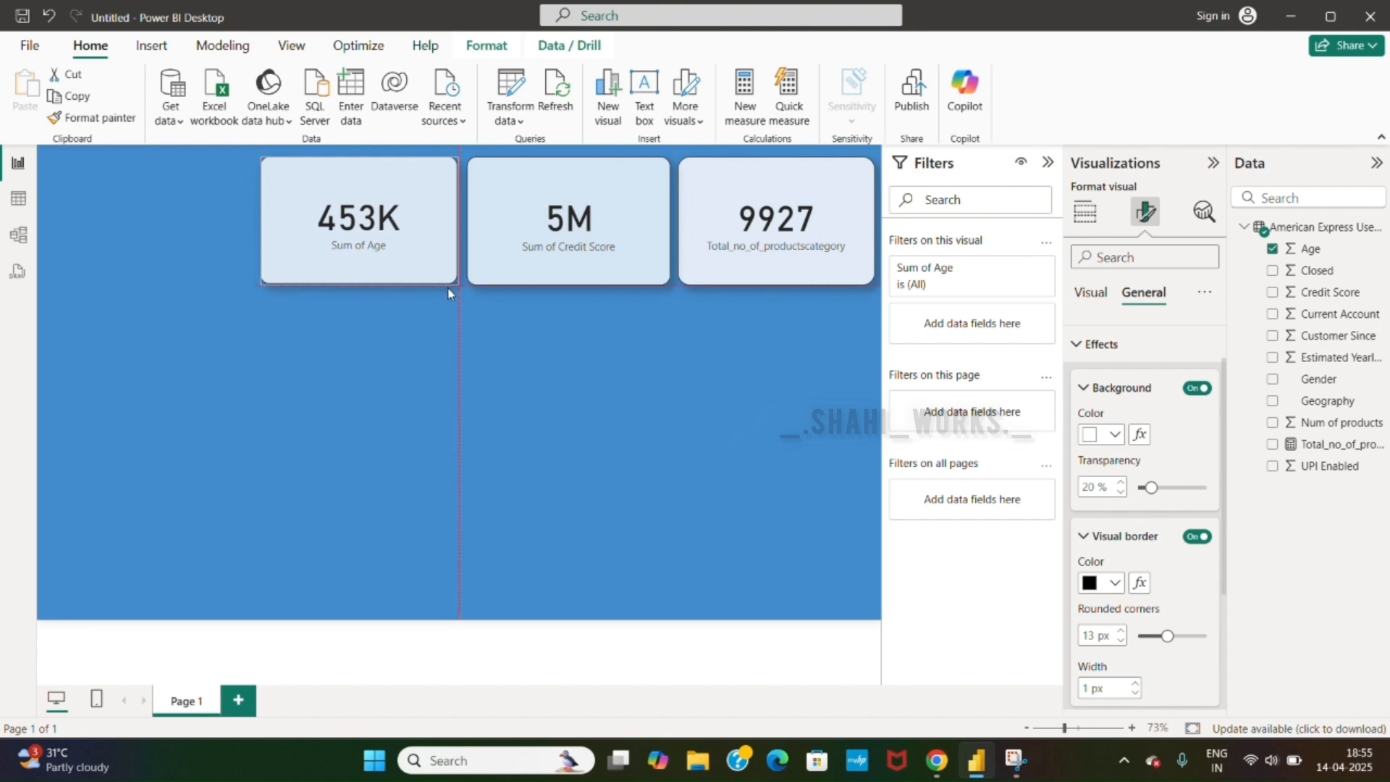
pyautogui.click(709, 368)
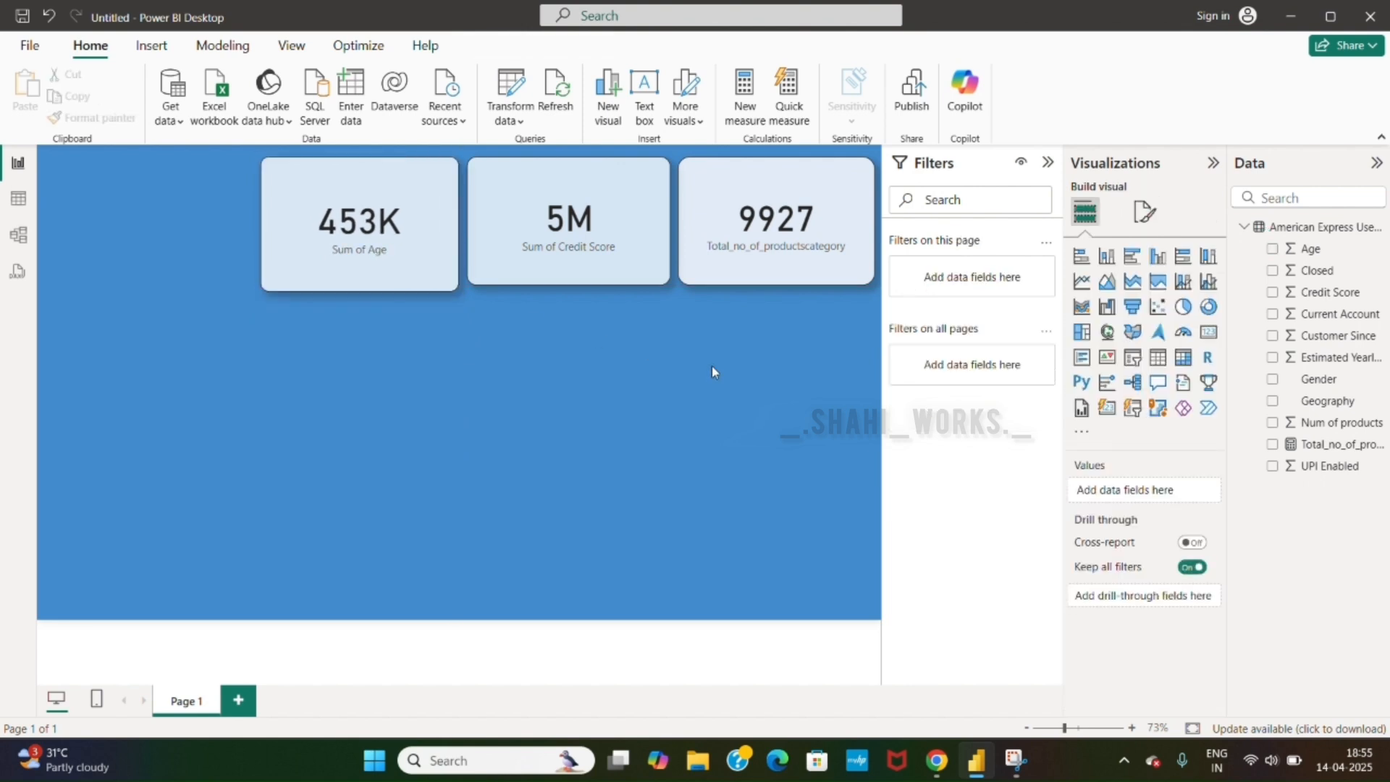
# Step: Shrink the Total_no_of_productscategory card and fit the Age and Credit Score cards beside it at a similar smaller size
pyautogui.click(715, 265)
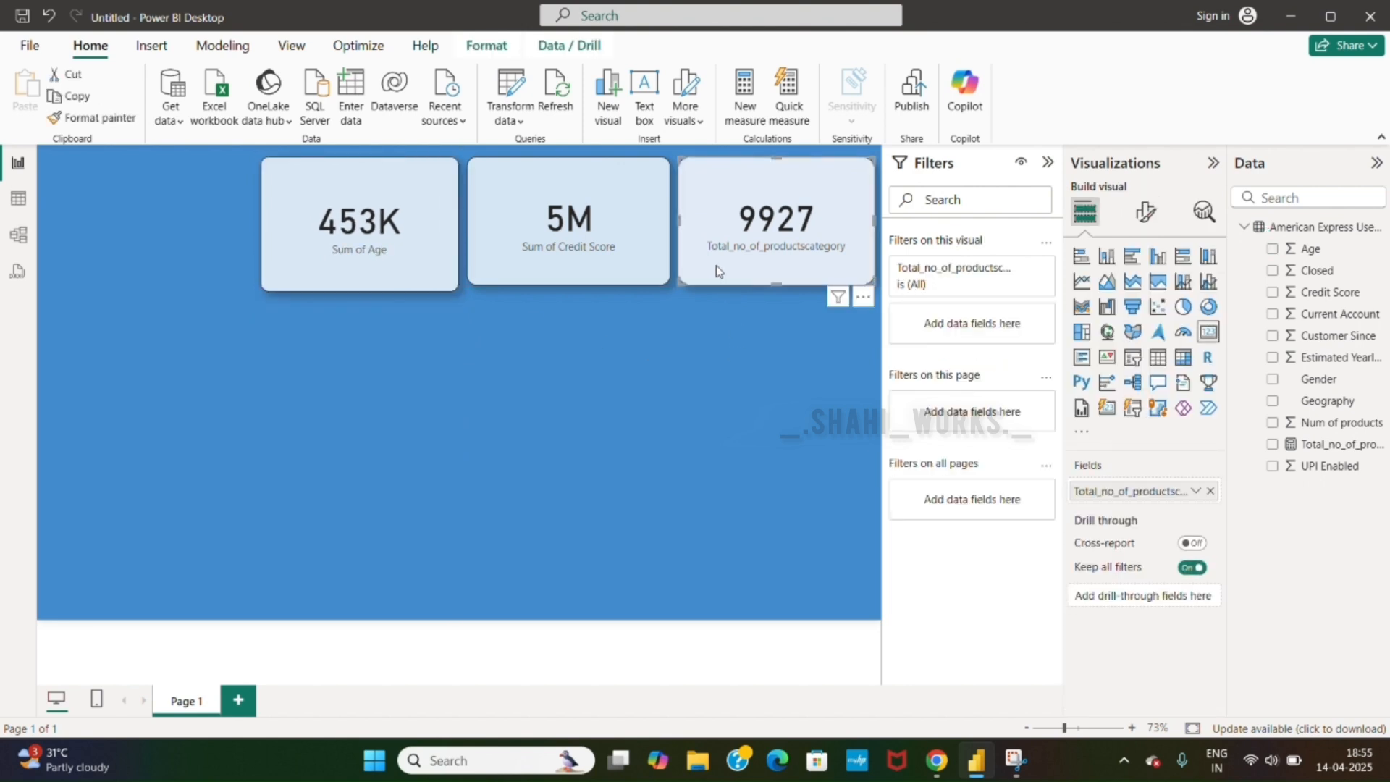
pyautogui.moveTo(680, 280)
pyautogui.mouseDown()
pyautogui.moveTo(711, 273)
pyautogui.moveTo(672, 265)
pyautogui.mouseUp()
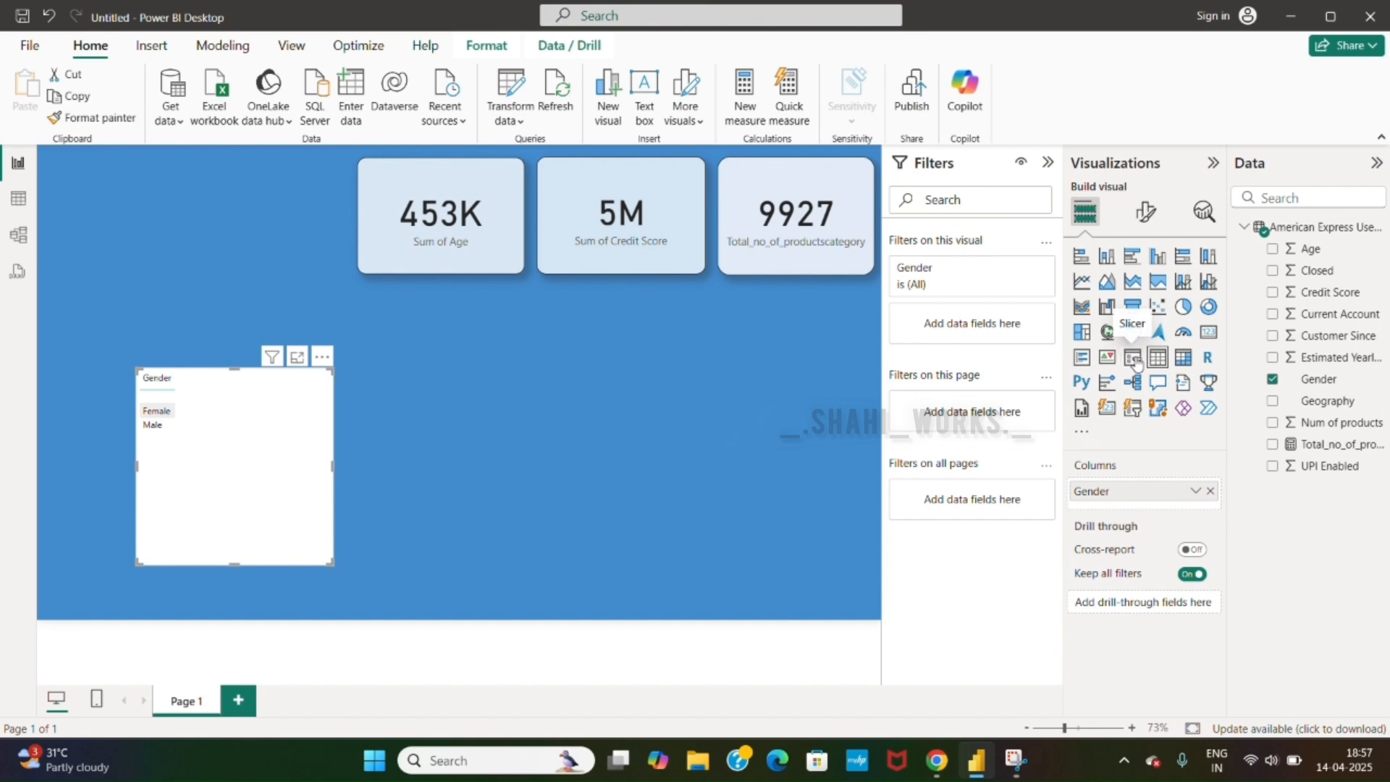
# Step: Turn the Gender table into a slicer, shrink it around its options and place it at the canvas's left edge below the cards
pyautogui.click(1133, 358)
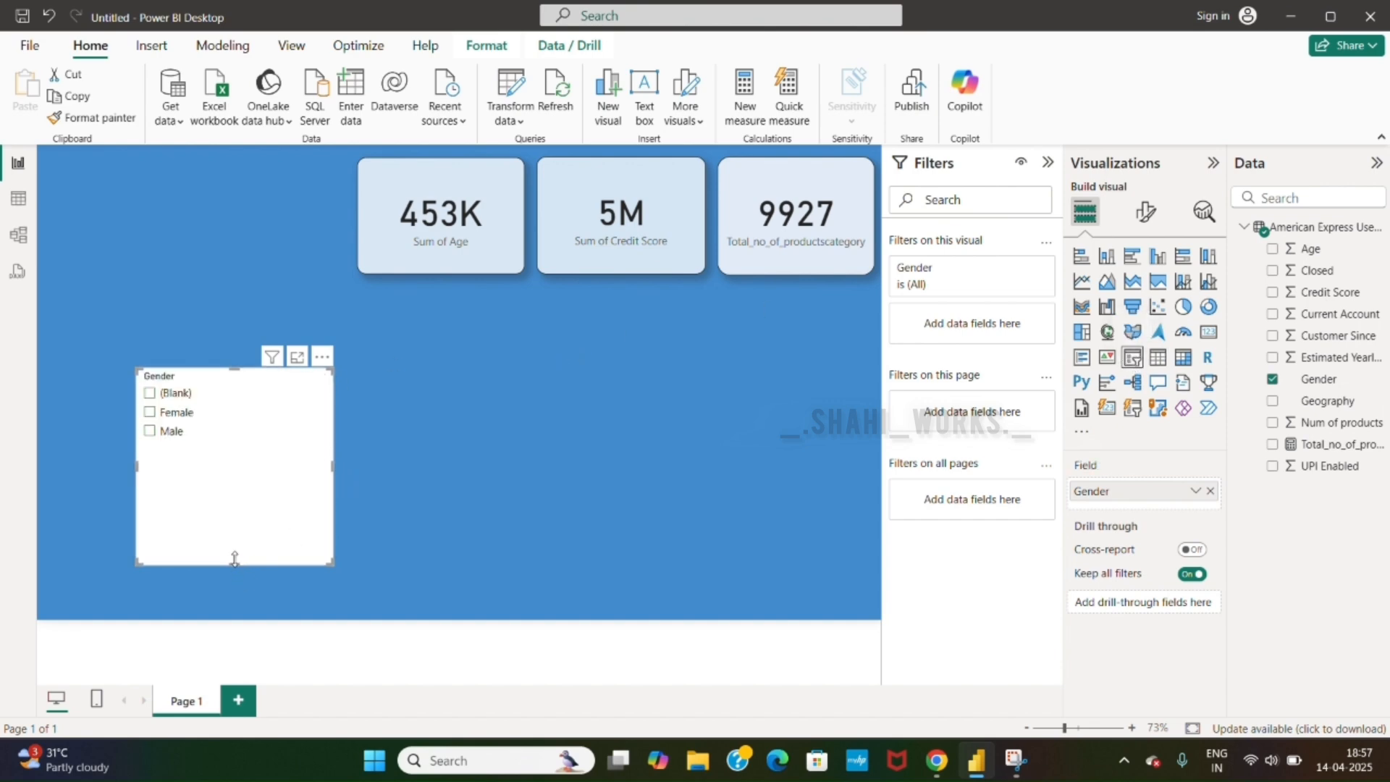
pyautogui.moveTo(234, 558); pyautogui.dragTo(239, 466)
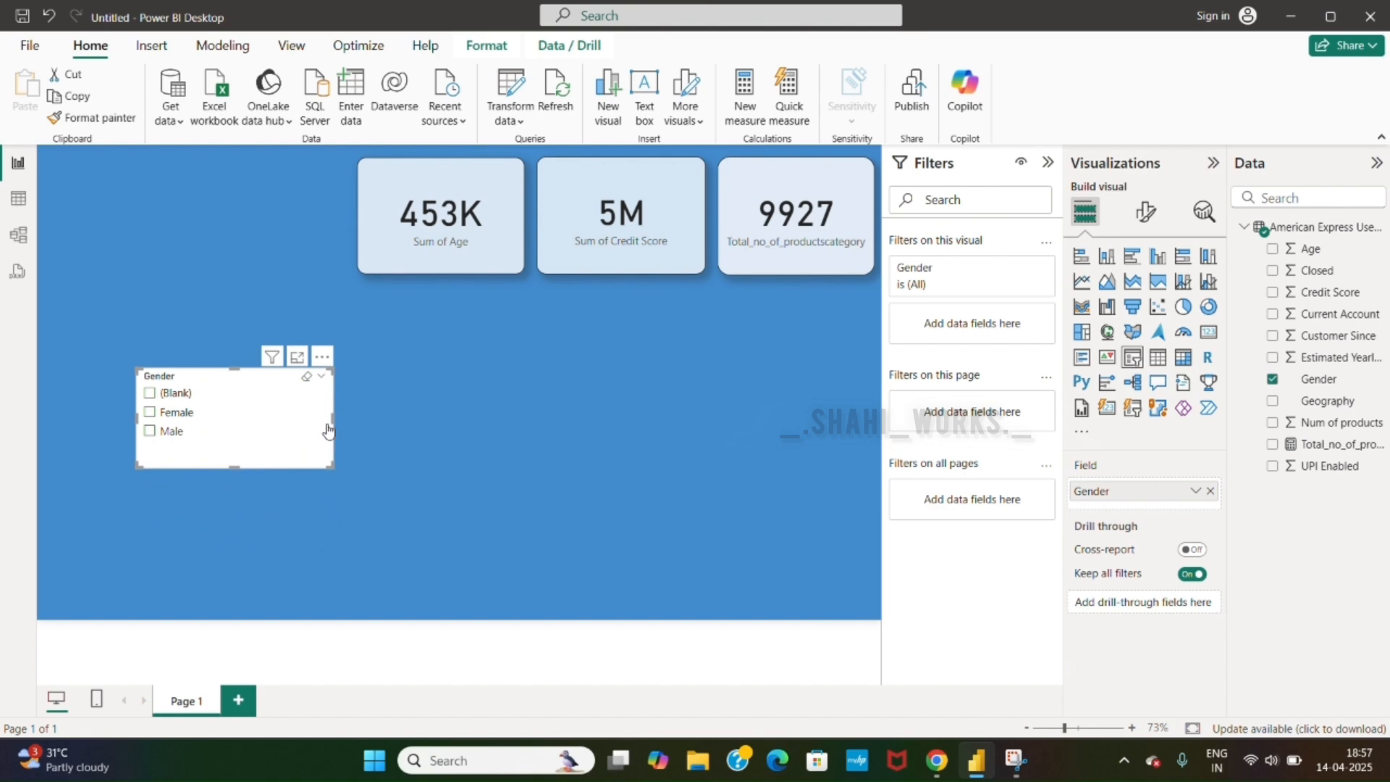
pyautogui.moveTo(331, 417); pyautogui.dragTo(134, 348)
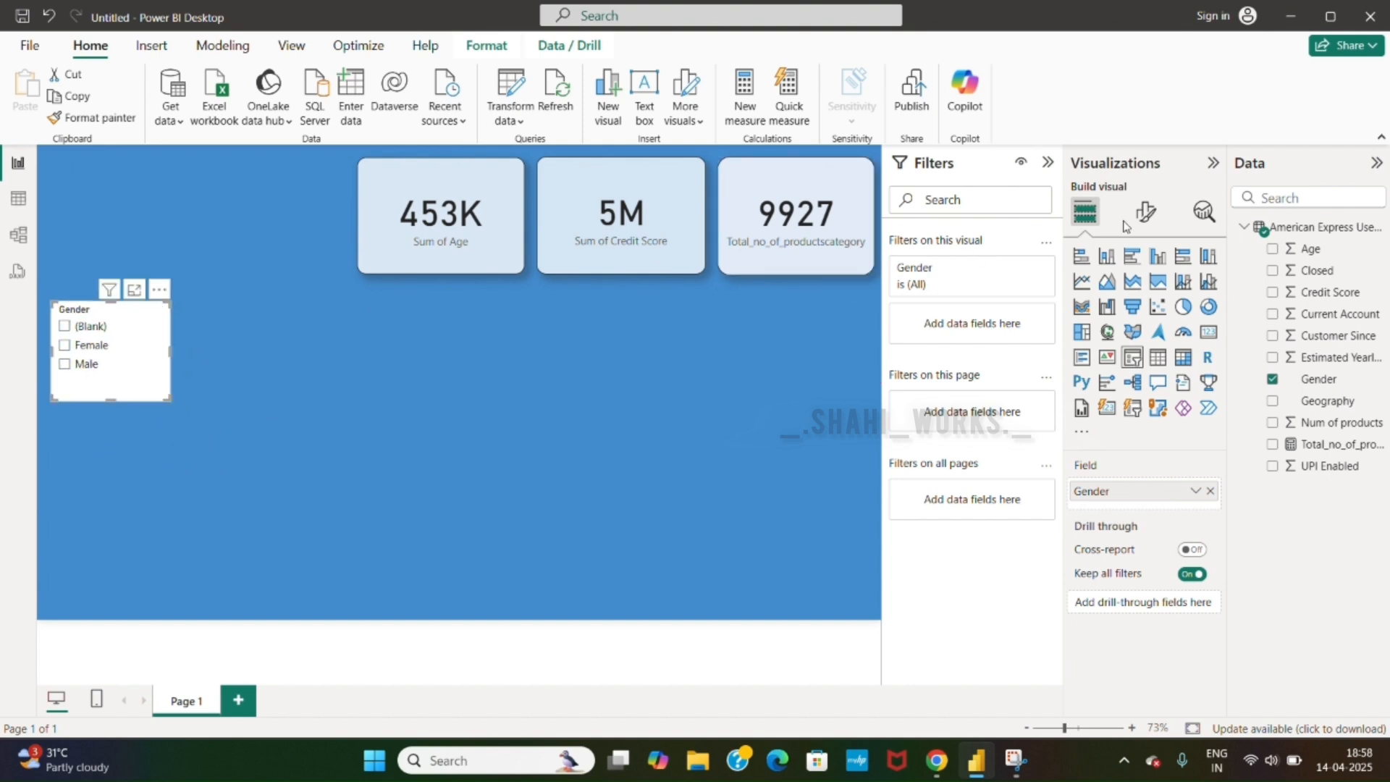
# Step: Enable the visual border and shadow on the Gender slicer and make its background partly transparent
pyautogui.click(1145, 211)
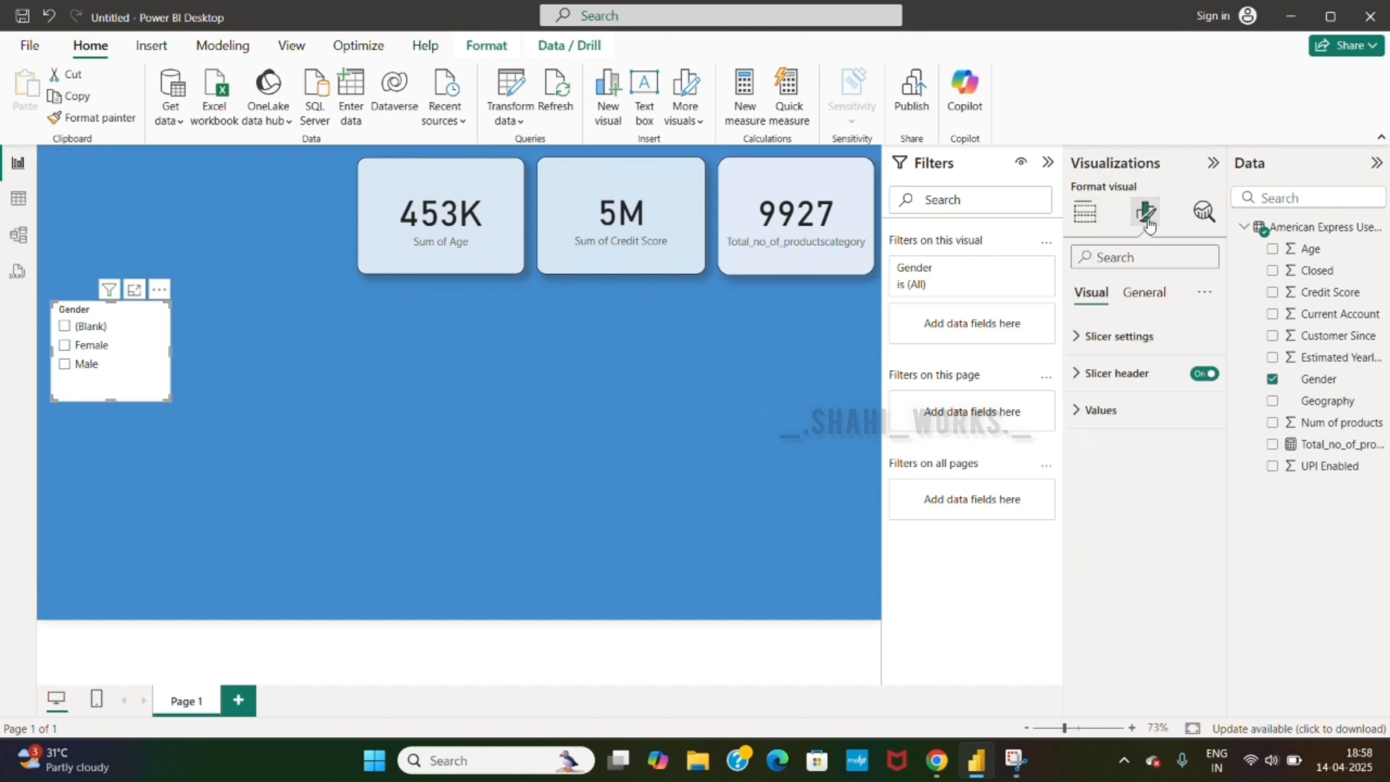
pyautogui.click(1142, 294)
pyautogui.click(1137, 414)
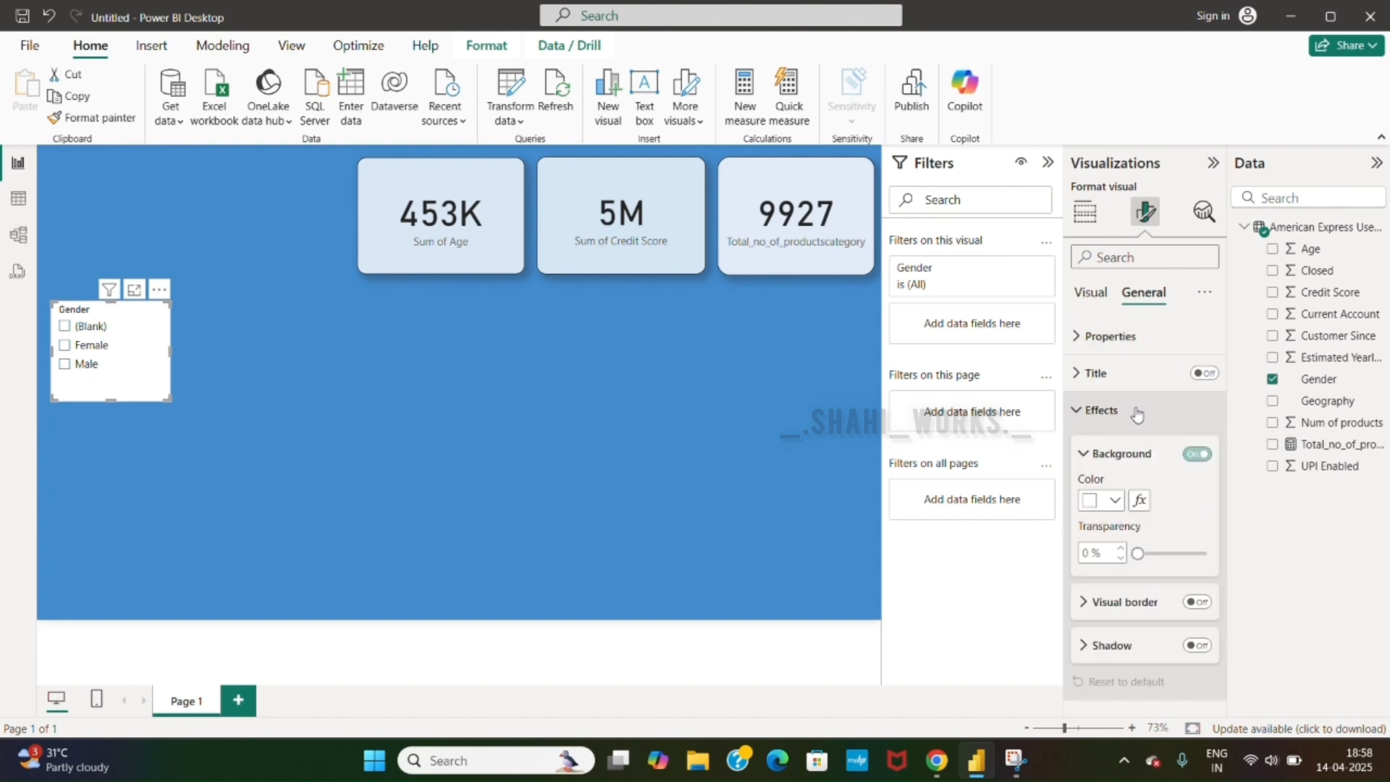
pyautogui.click(1198, 603)
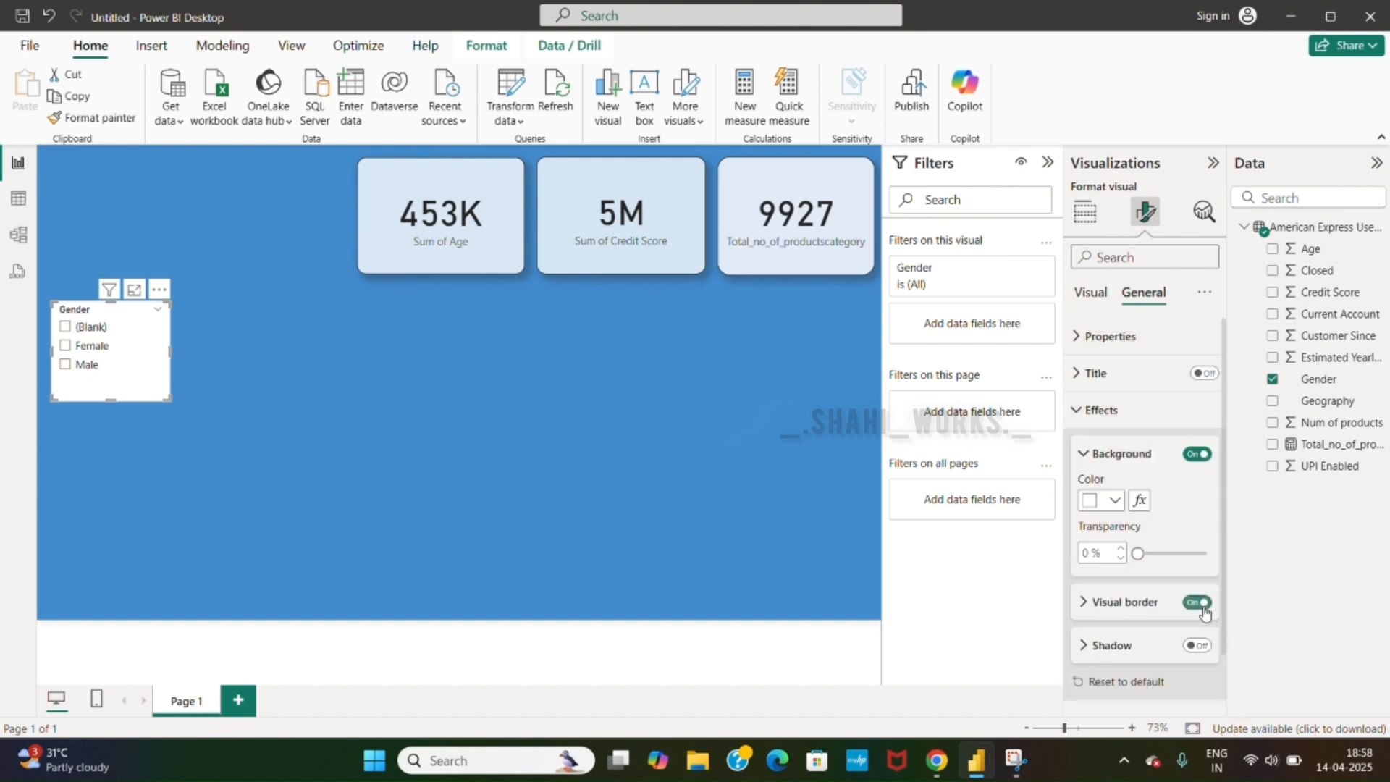
pyautogui.click(1197, 645)
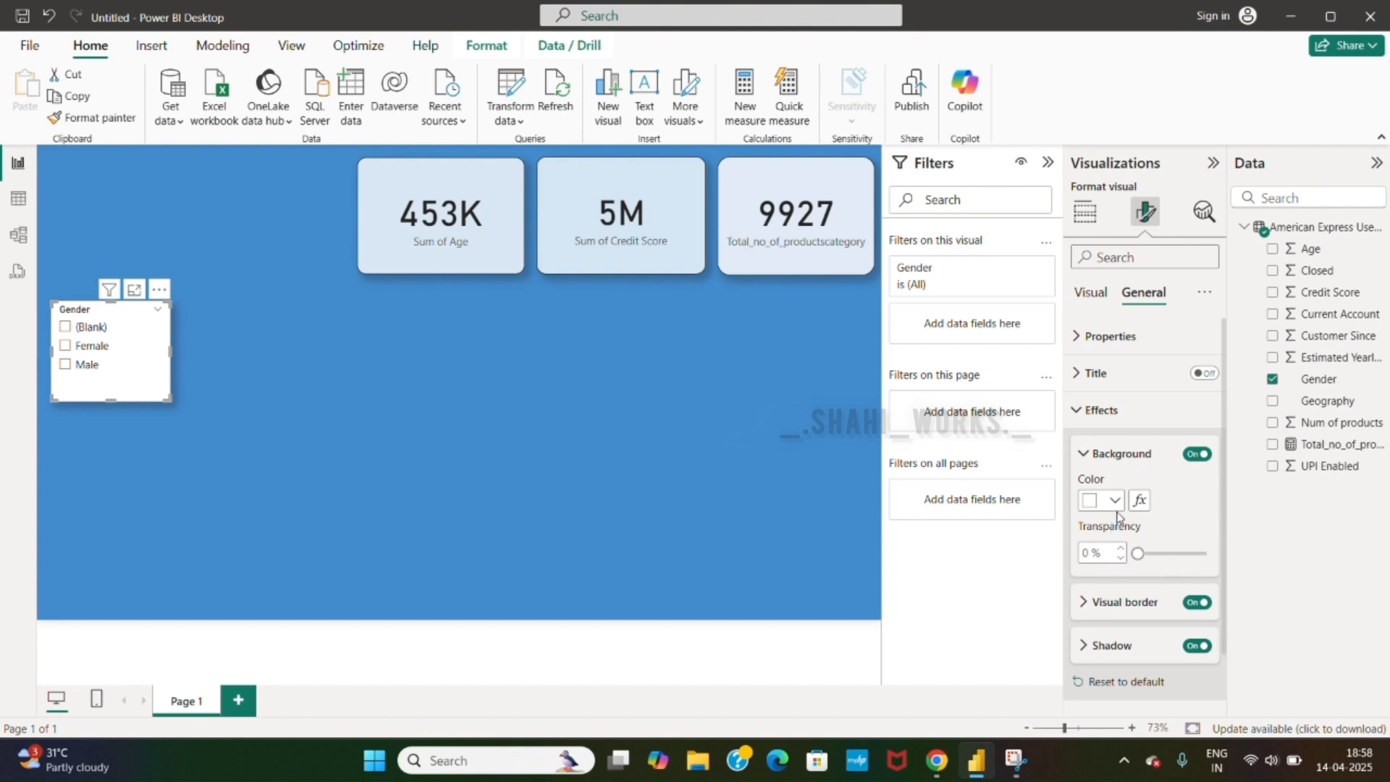
pyautogui.click(1152, 554)
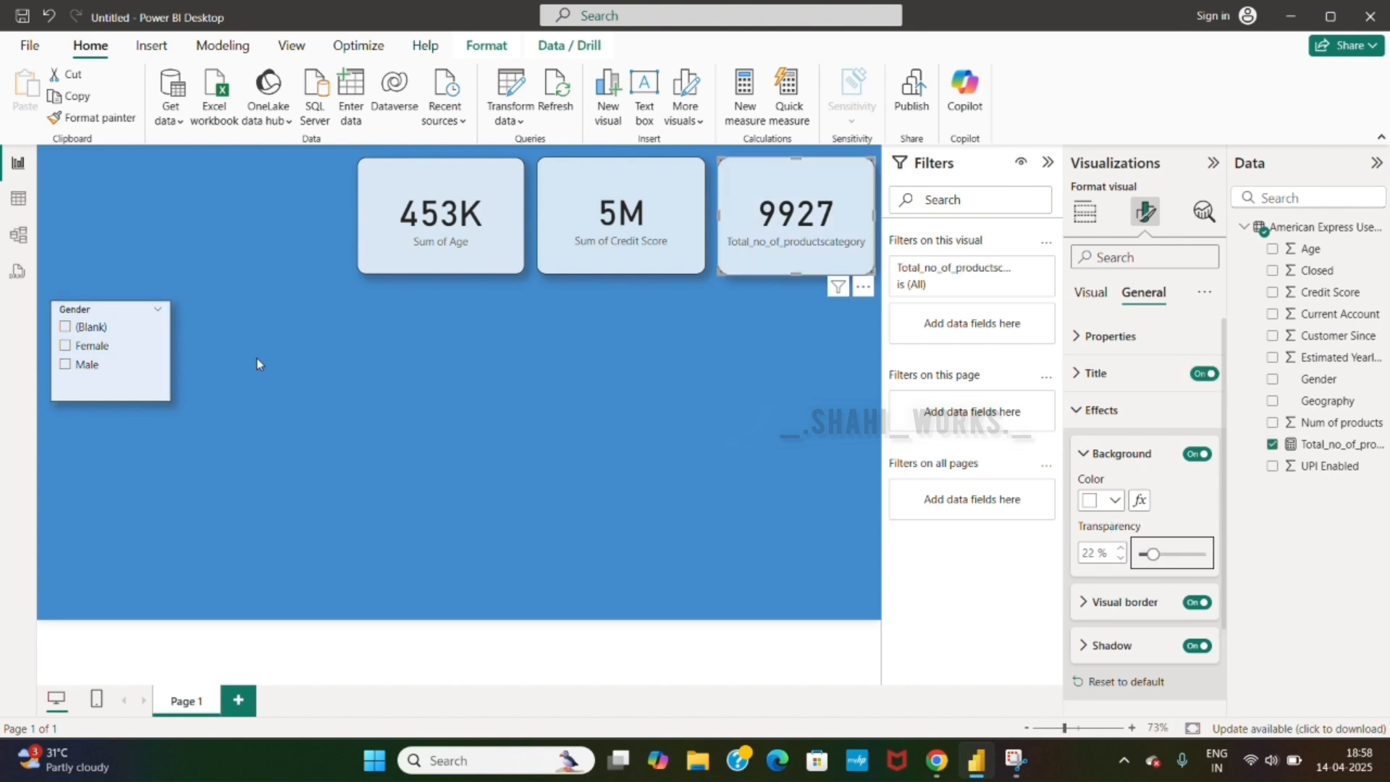
# Step: Filter the report to Male with the Gender slicer and set its background transparency to 19% and border rounded corners to 17 px
pyautogui.click(67, 364)
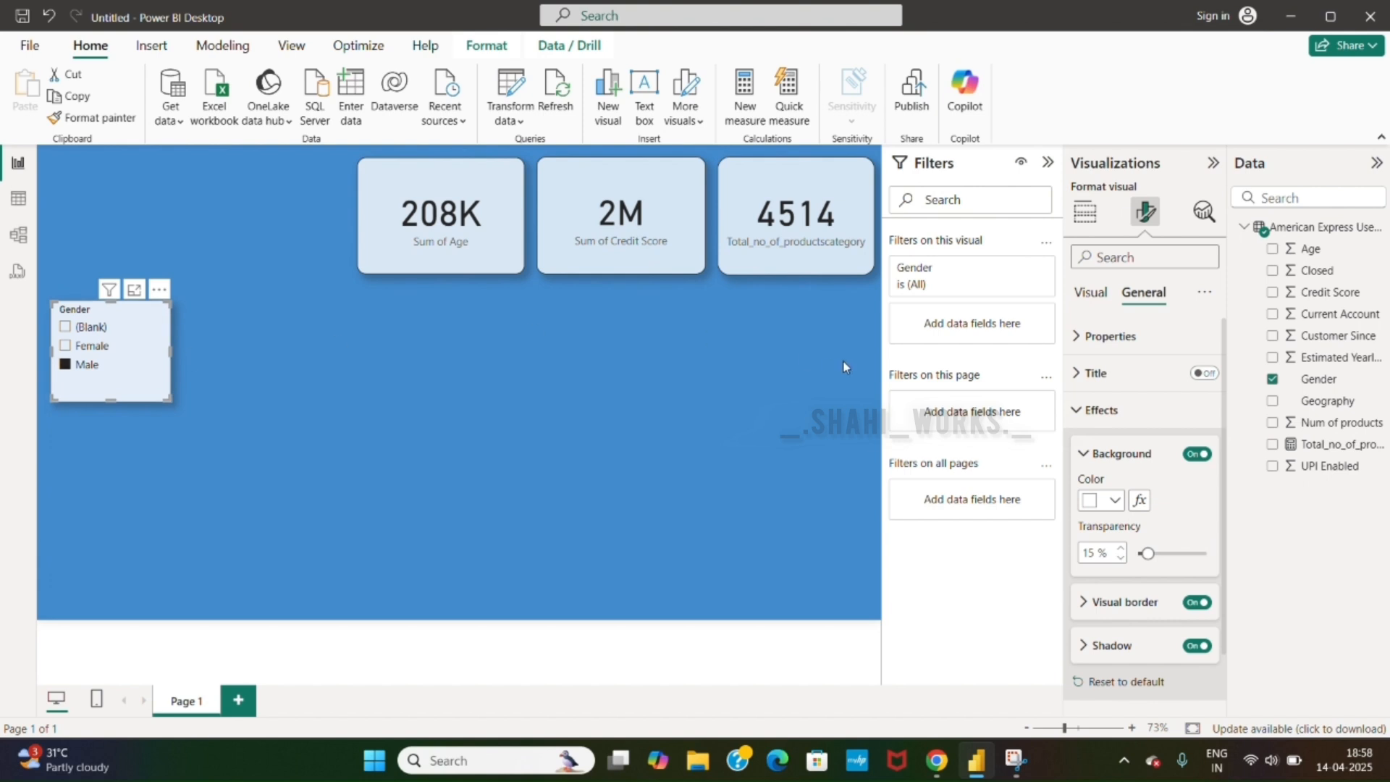
pyautogui.moveTo(1148, 554); pyautogui.dragTo(1152, 553)
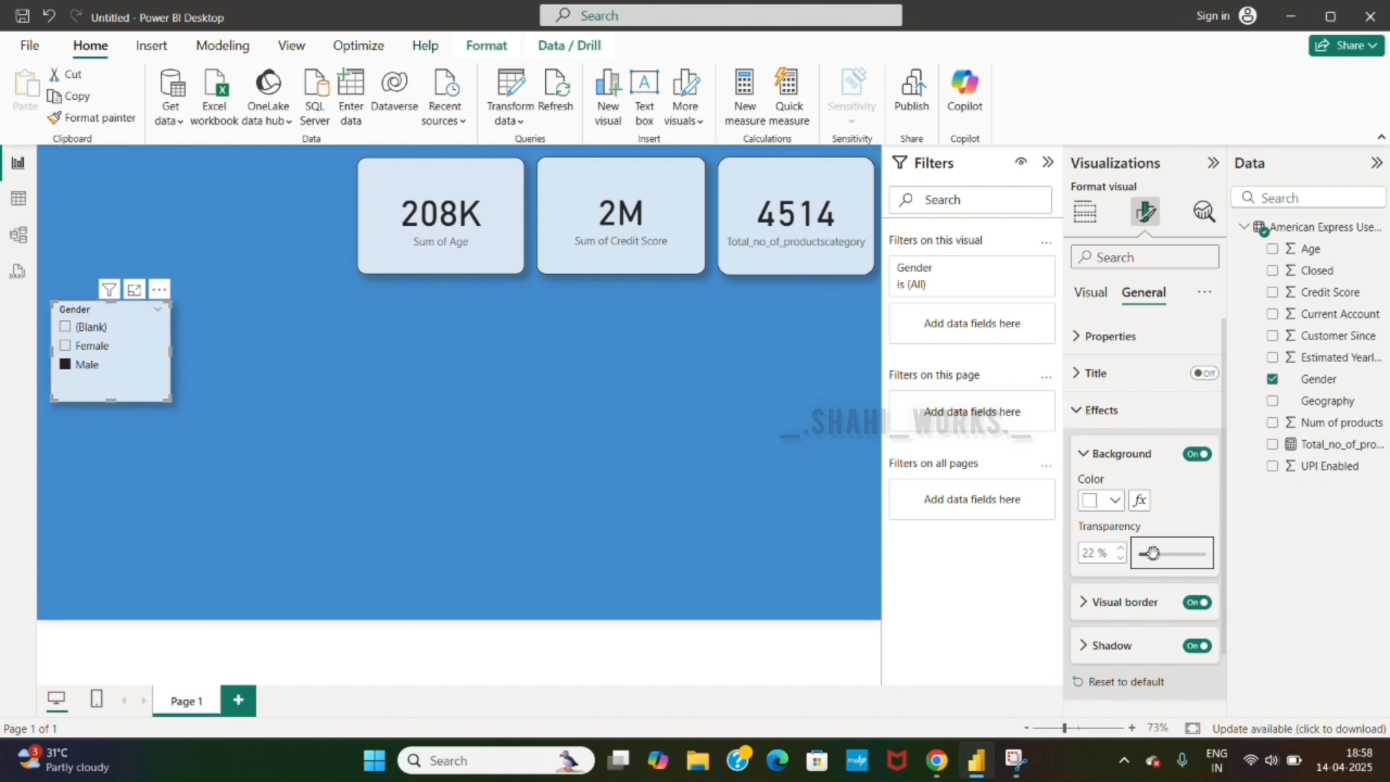
pyautogui.moveTo(1152, 553); pyautogui.dragTo(1151, 554)
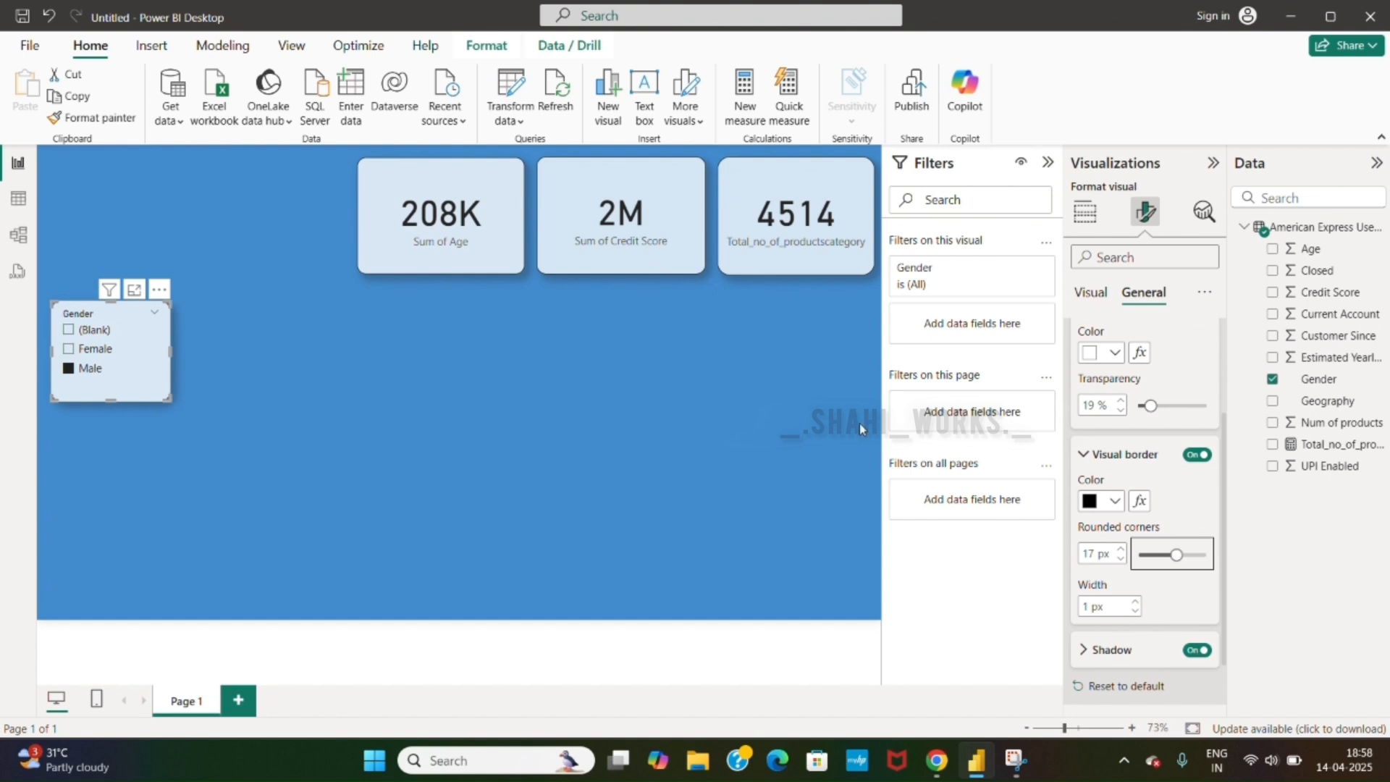
pyautogui.click(421, 427)
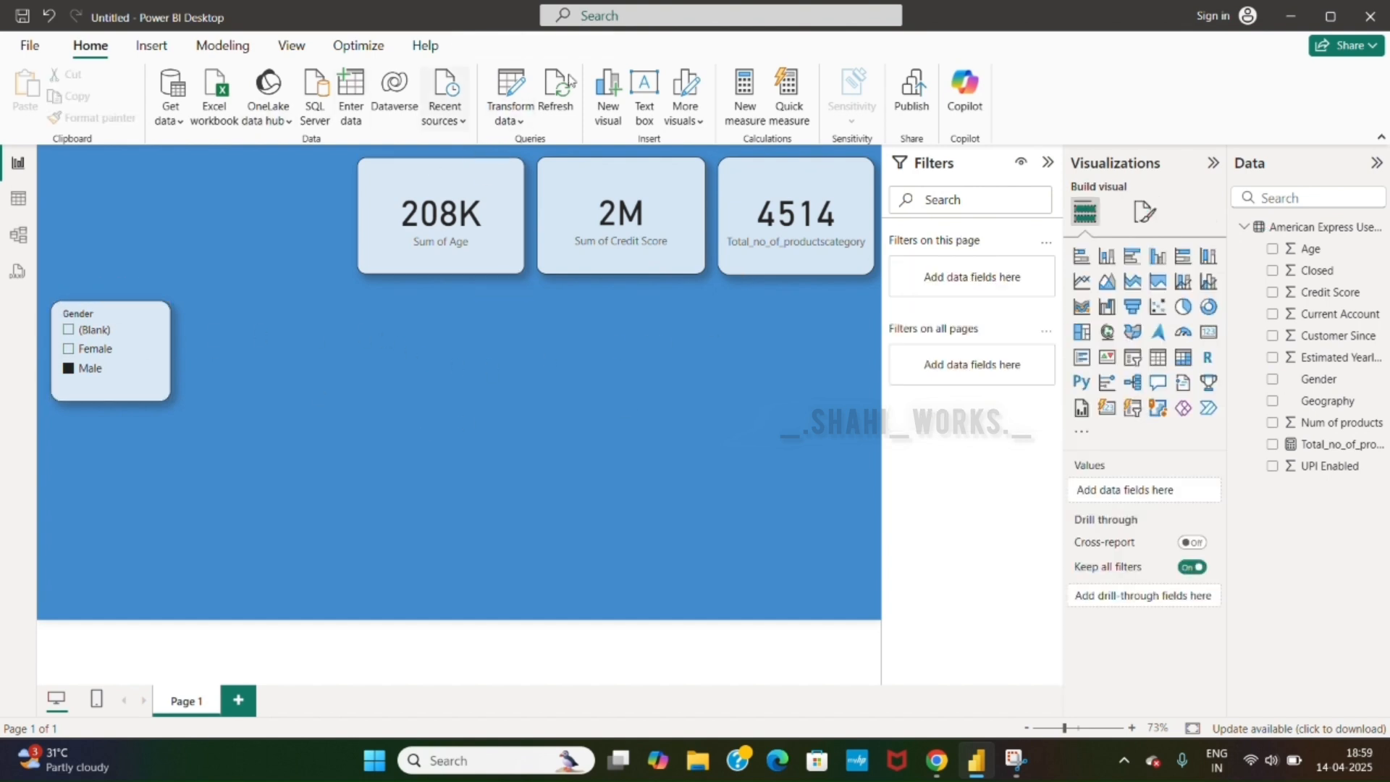
# Step: Create a measure that sums the Age column and add a Geography slicer below the Gender slicer
pyautogui.click(745, 97)
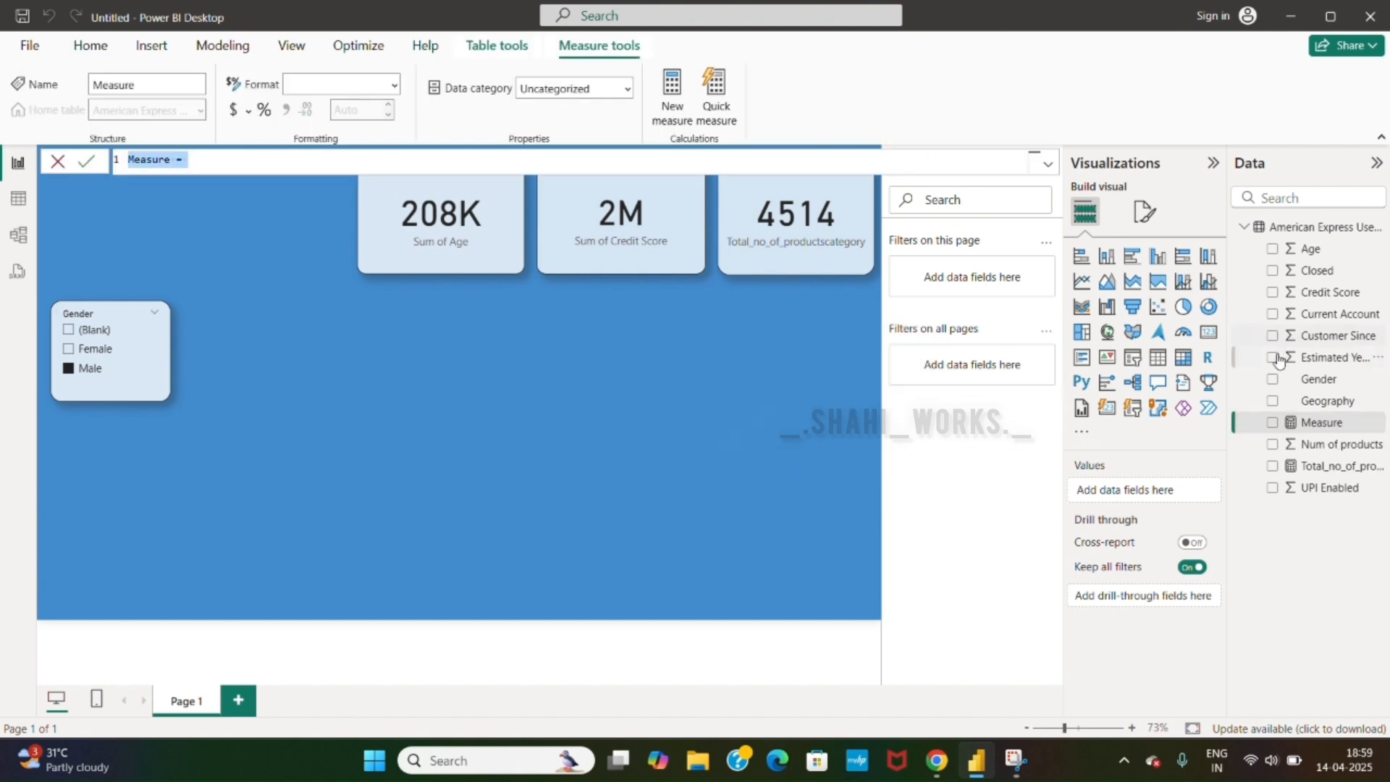
pyautogui.click(1273, 400)
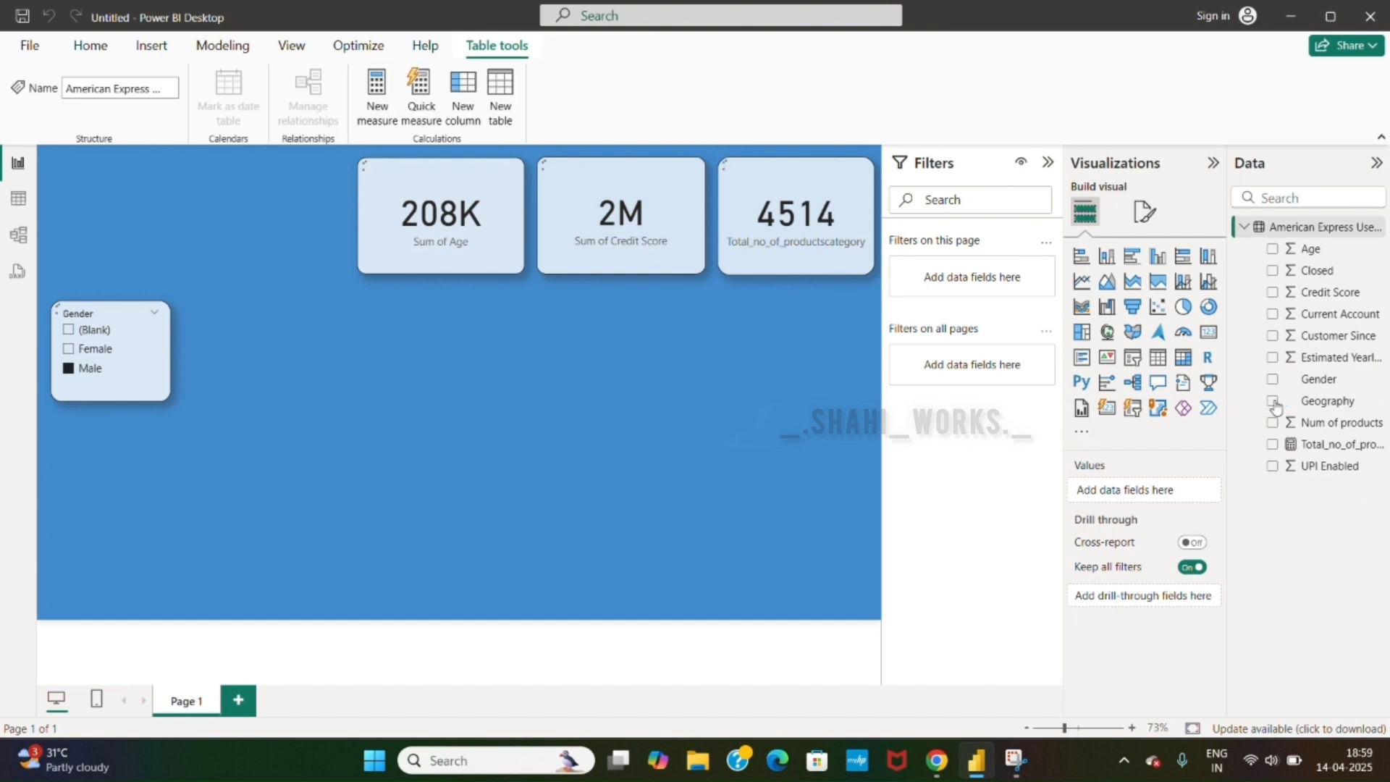
pyautogui.click(1273, 401)
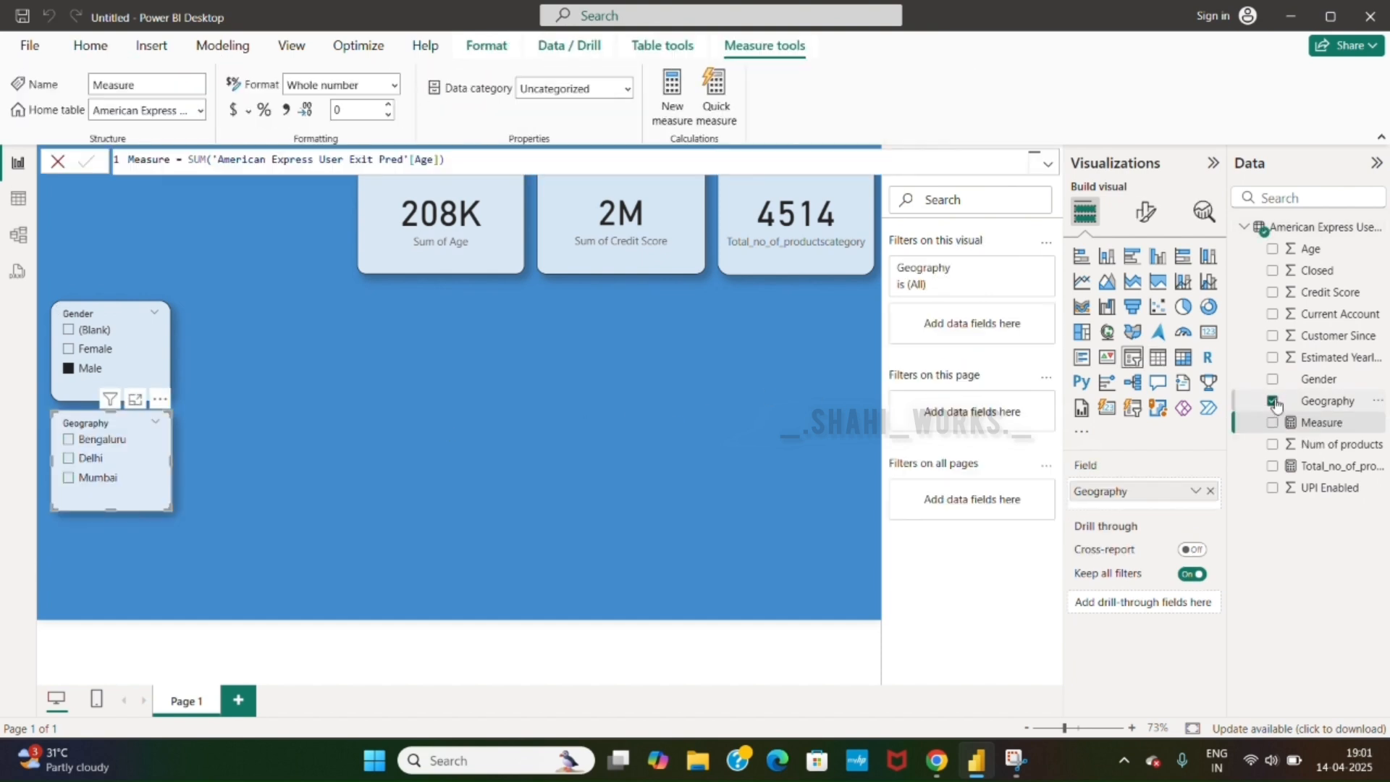
# Step: Replace Geography with Age in the slicer below Gender and review its background and visual border effects
pyautogui.click(1274, 400)
pyautogui.click(1273, 249)
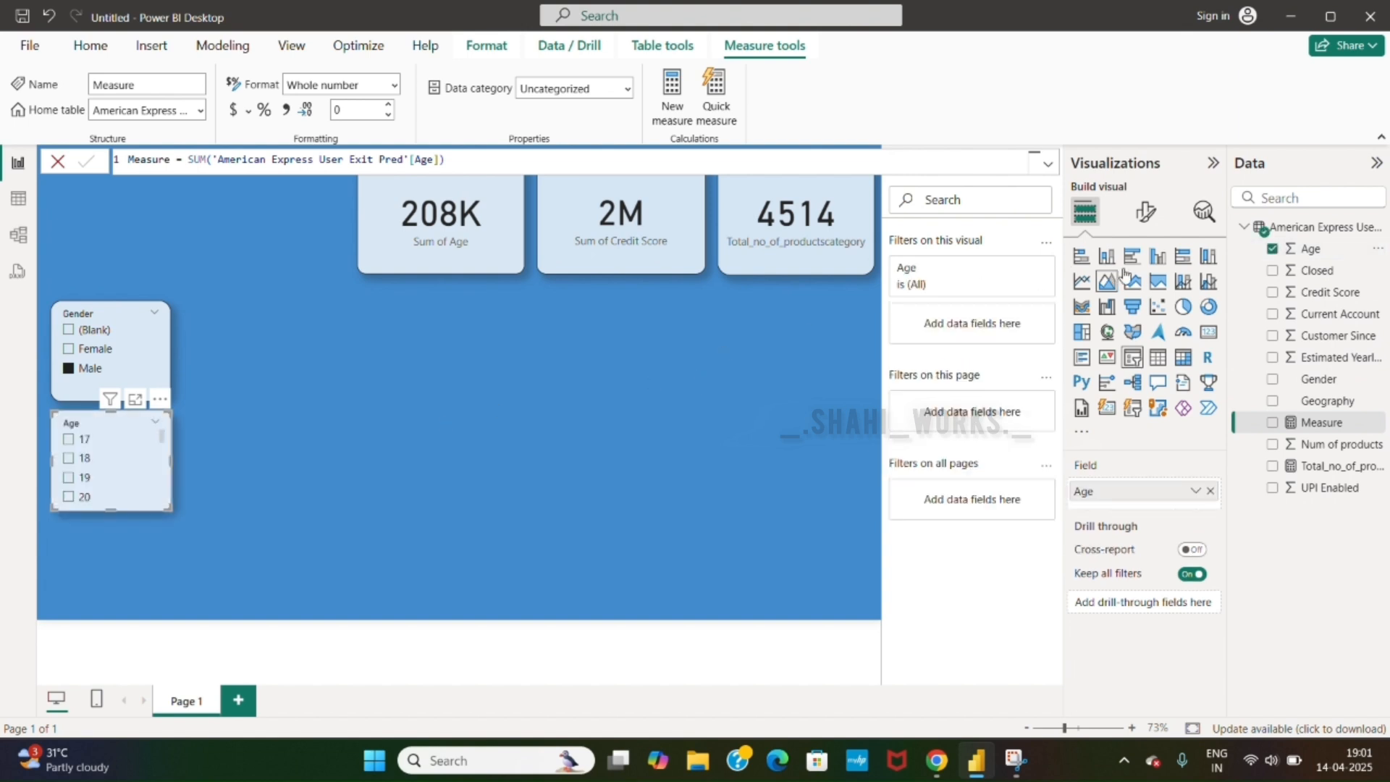
pyautogui.click(1134, 217)
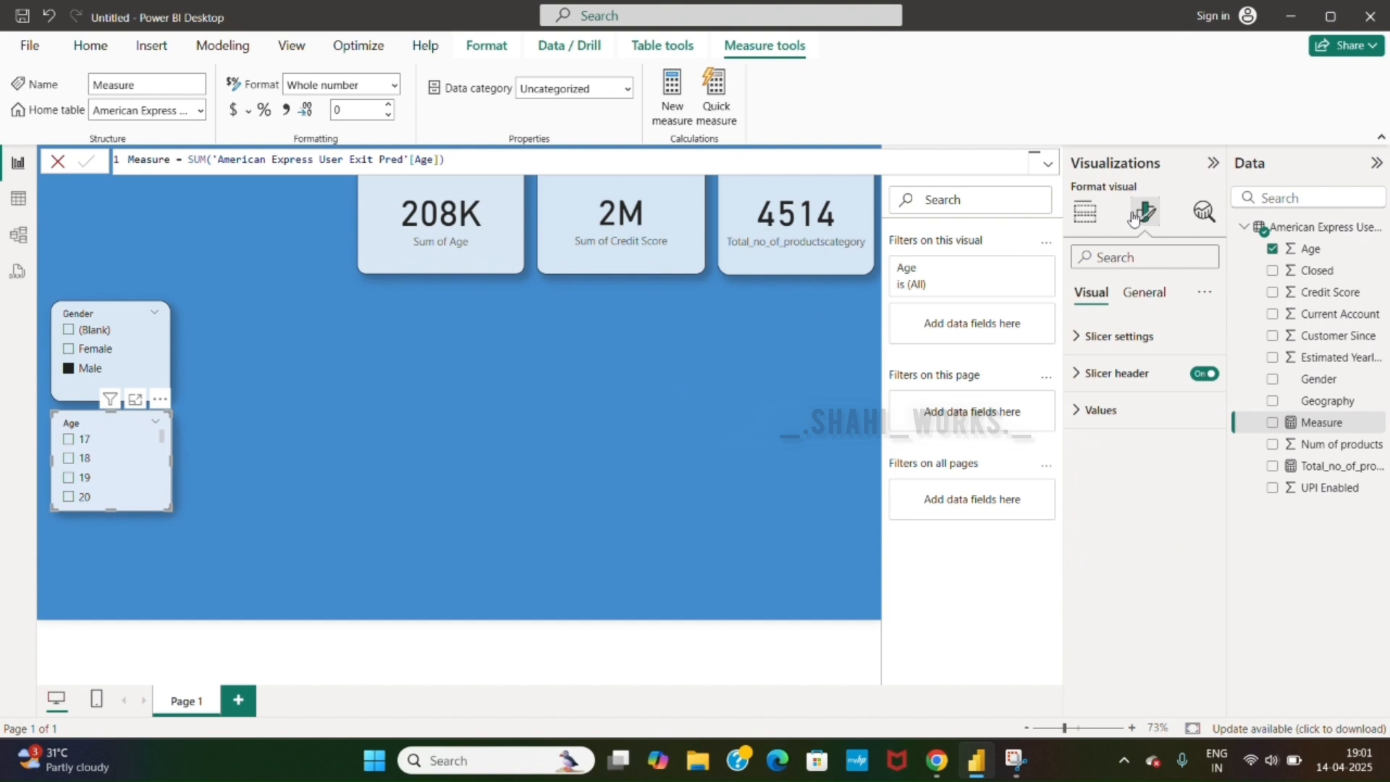
pyautogui.click(1151, 290)
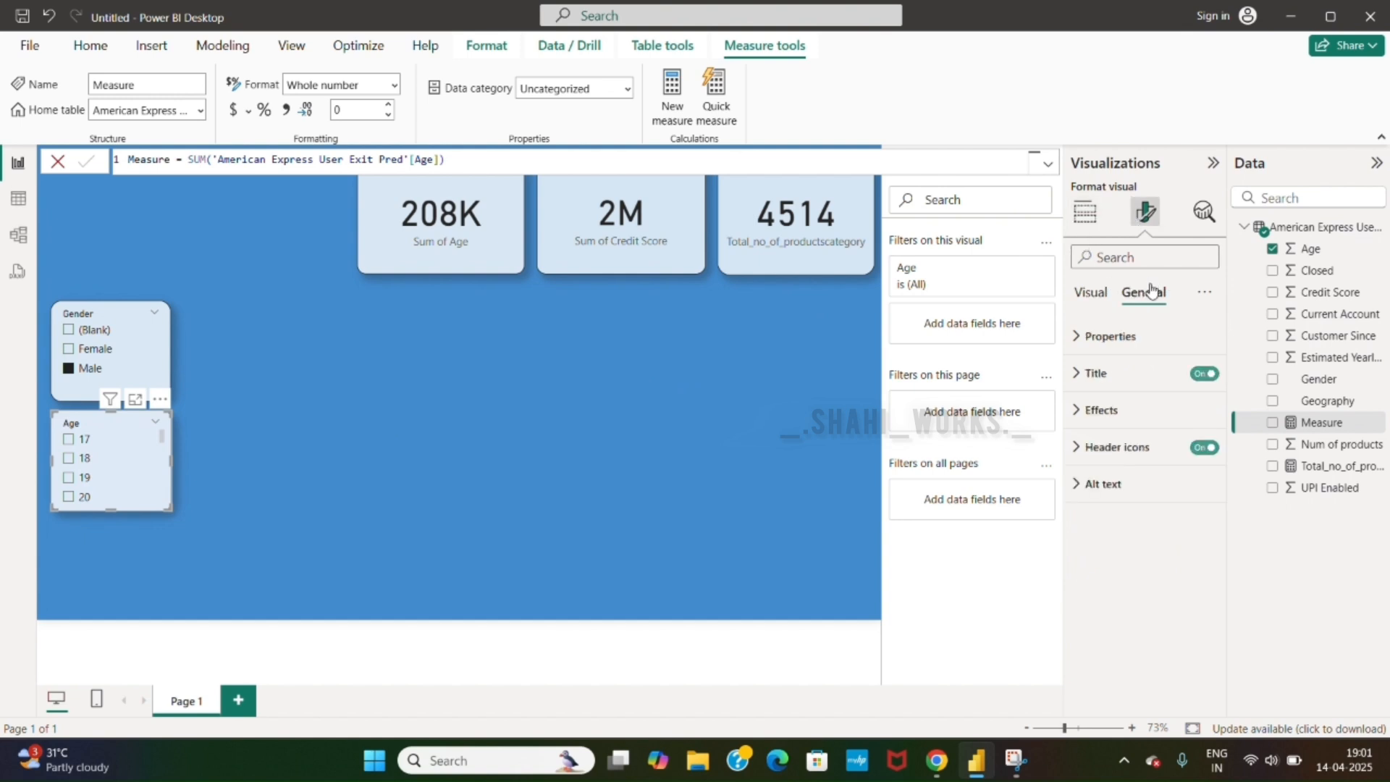
pyautogui.click(1093, 409)
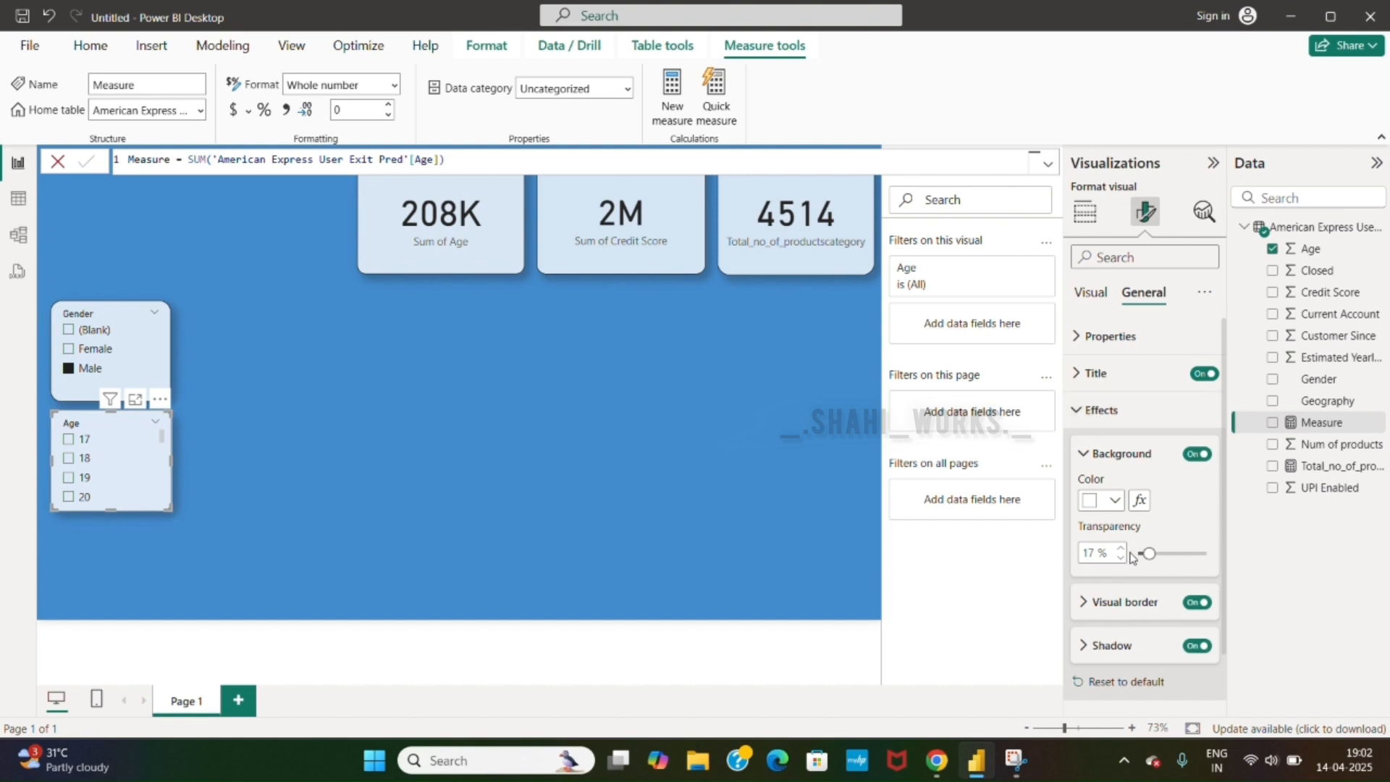
pyautogui.click(1123, 602)
pyautogui.scroll(-3, 1114, 599)
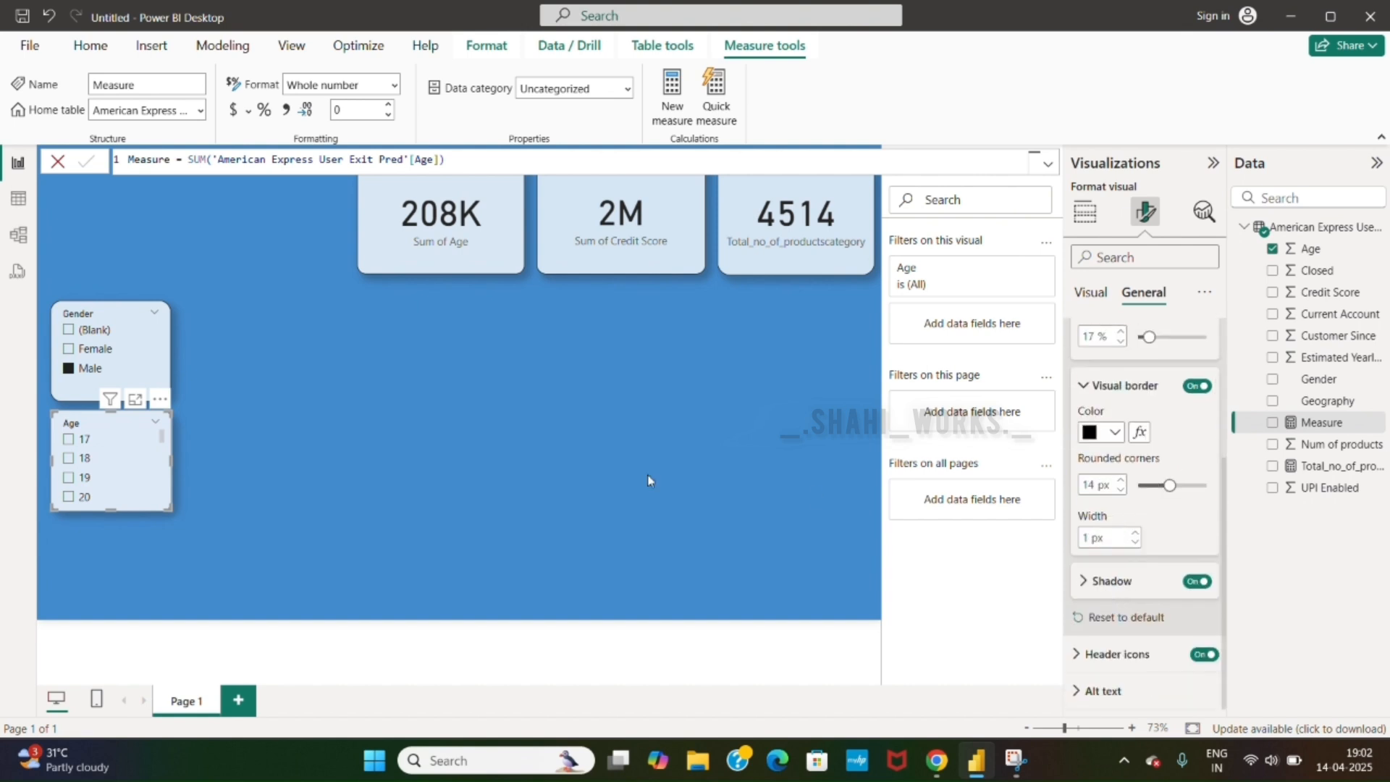
pyautogui.click(364, 487)
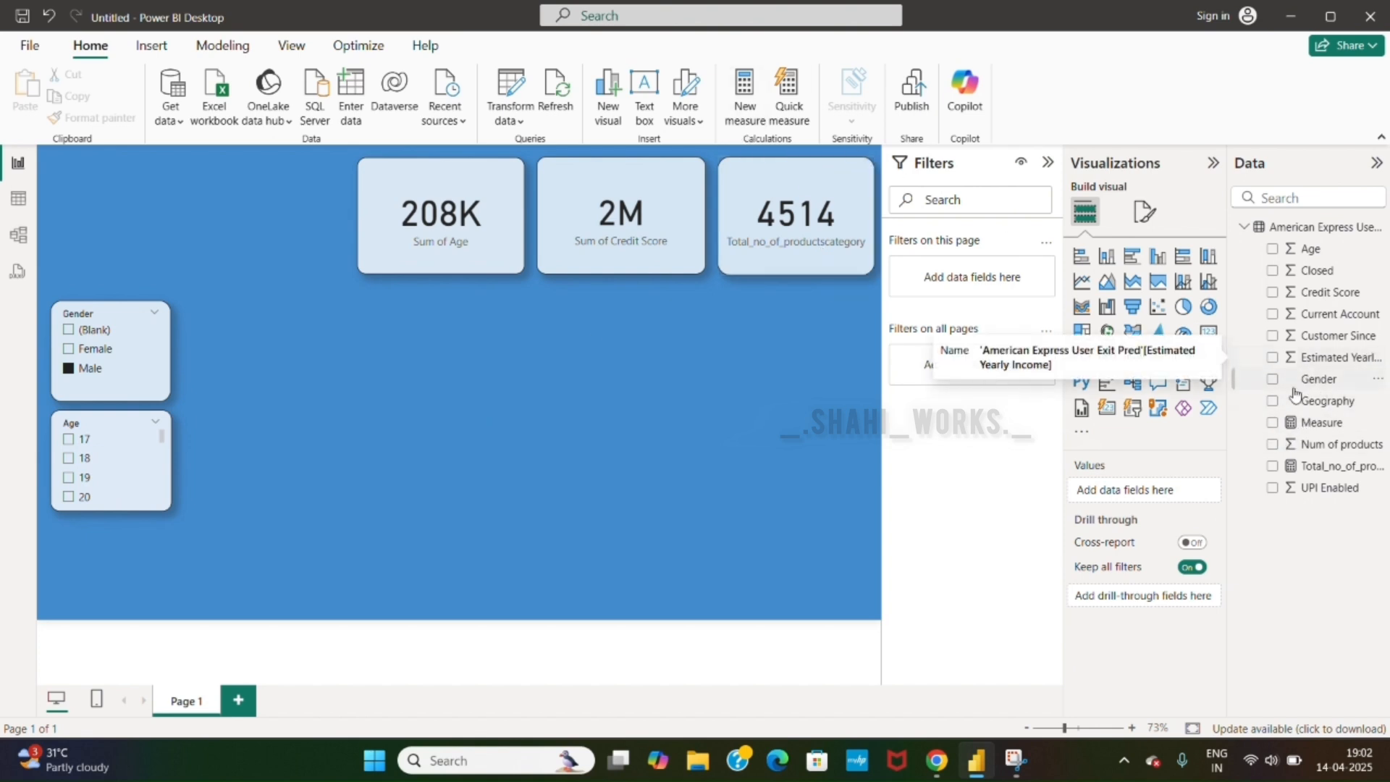
# Step: Add a Geography slicer below the Age slicer and give it a partly transparent background, rounded border and shadow
pyautogui.click(1272, 401)
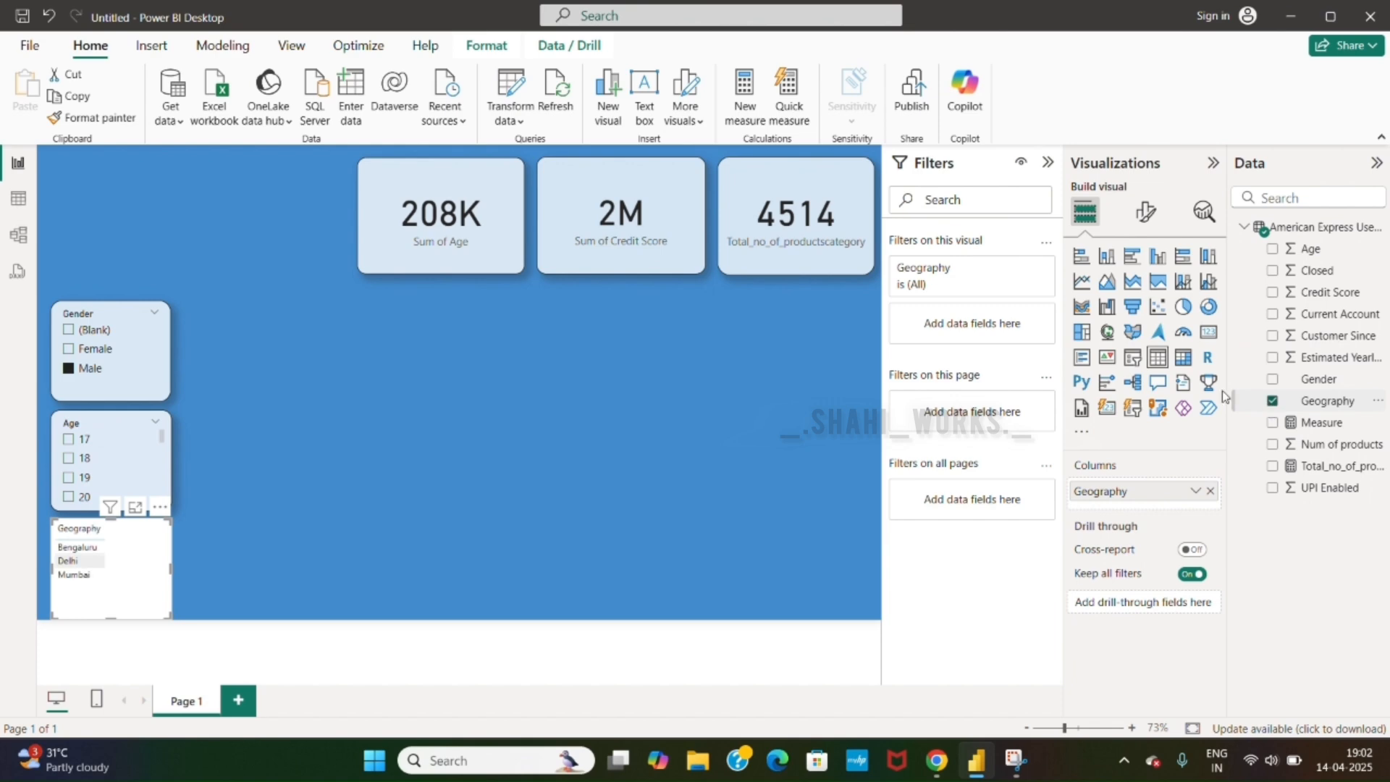
pyautogui.click(1140, 358)
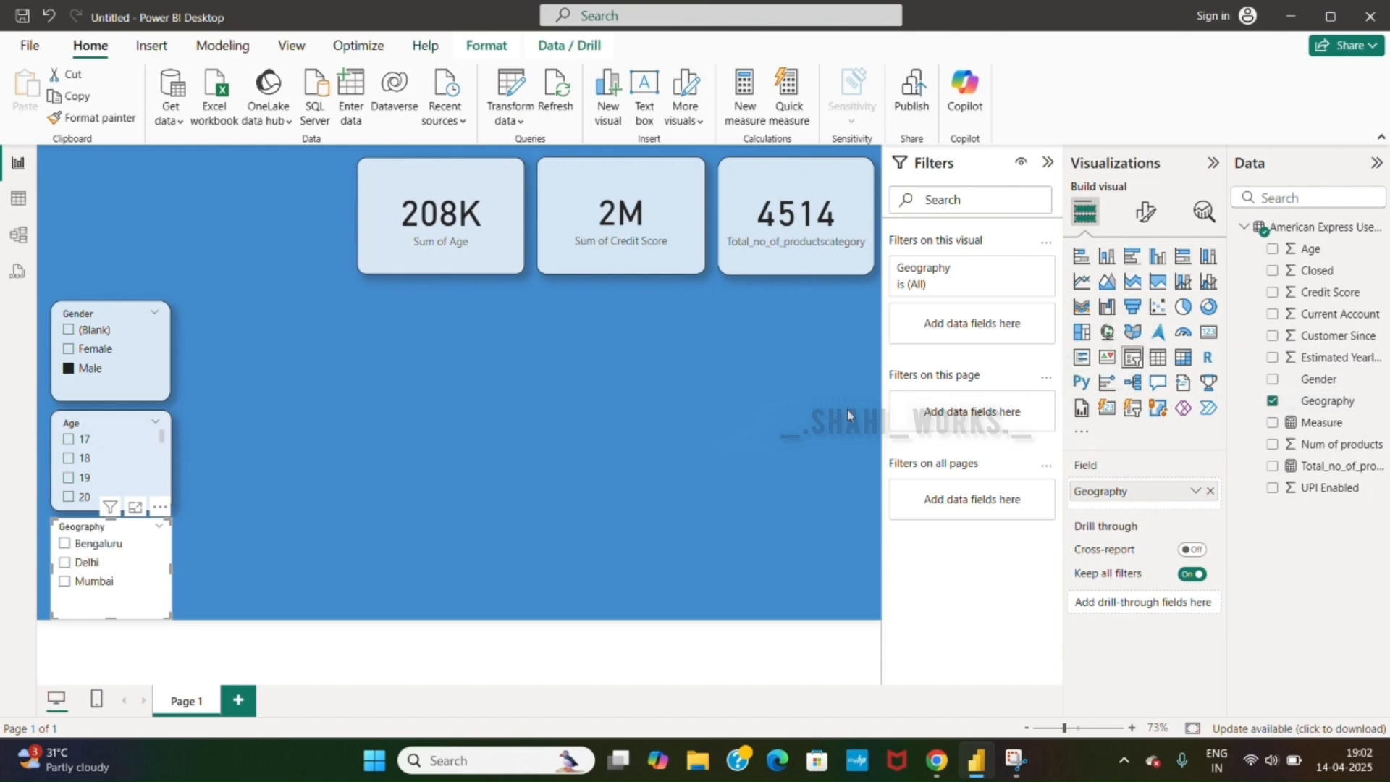
pyautogui.click(1145, 217)
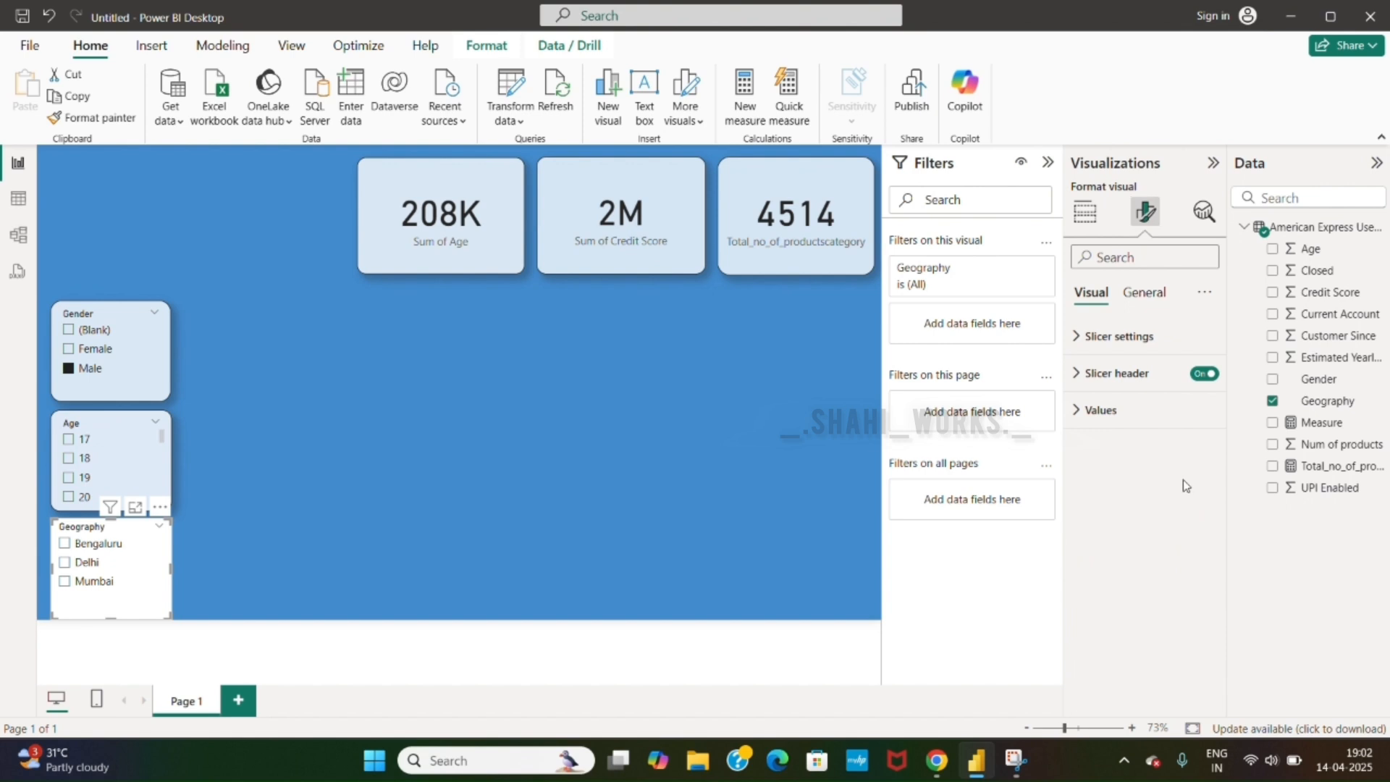
pyautogui.click(1148, 308)
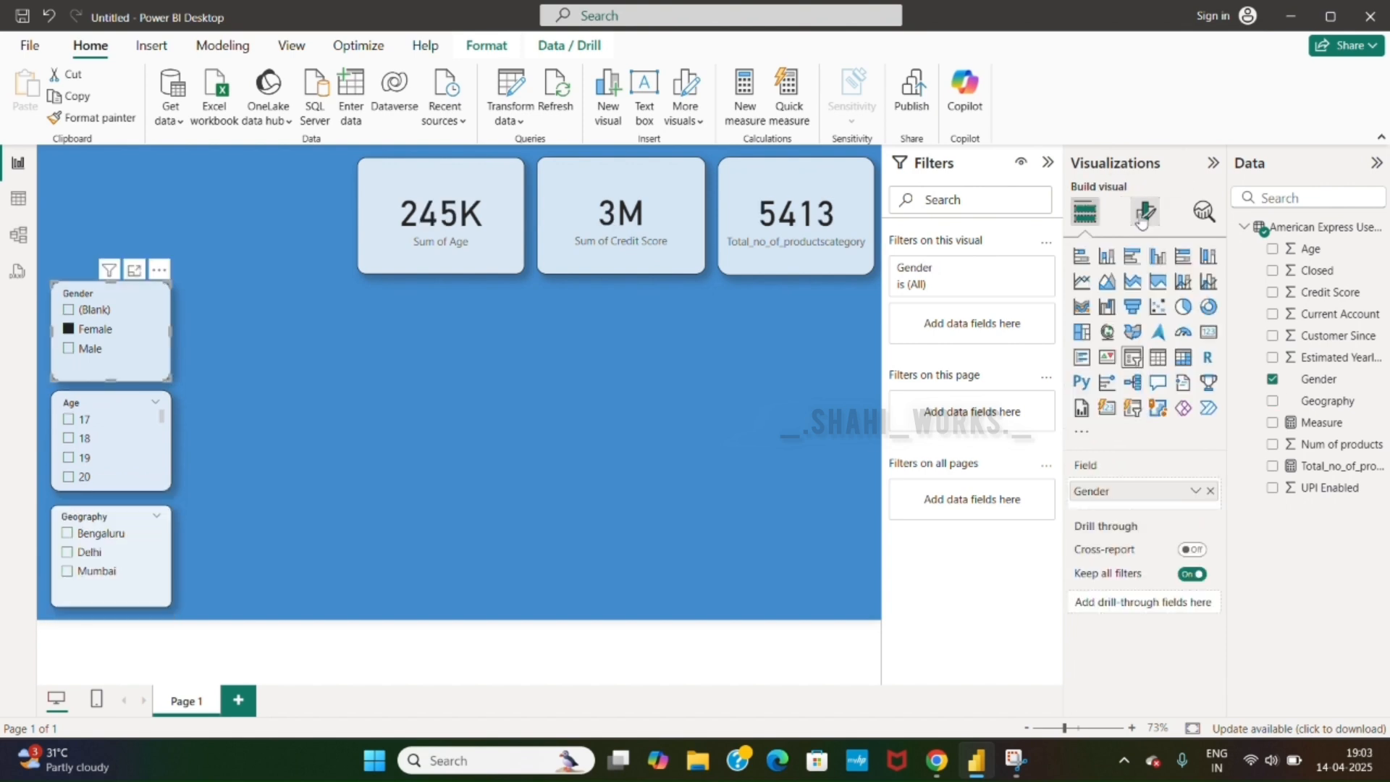
# Step: Try the Dropdown and Tile styles on the Gender slicer and restore the Vertical list style
pyautogui.click(1144, 214)
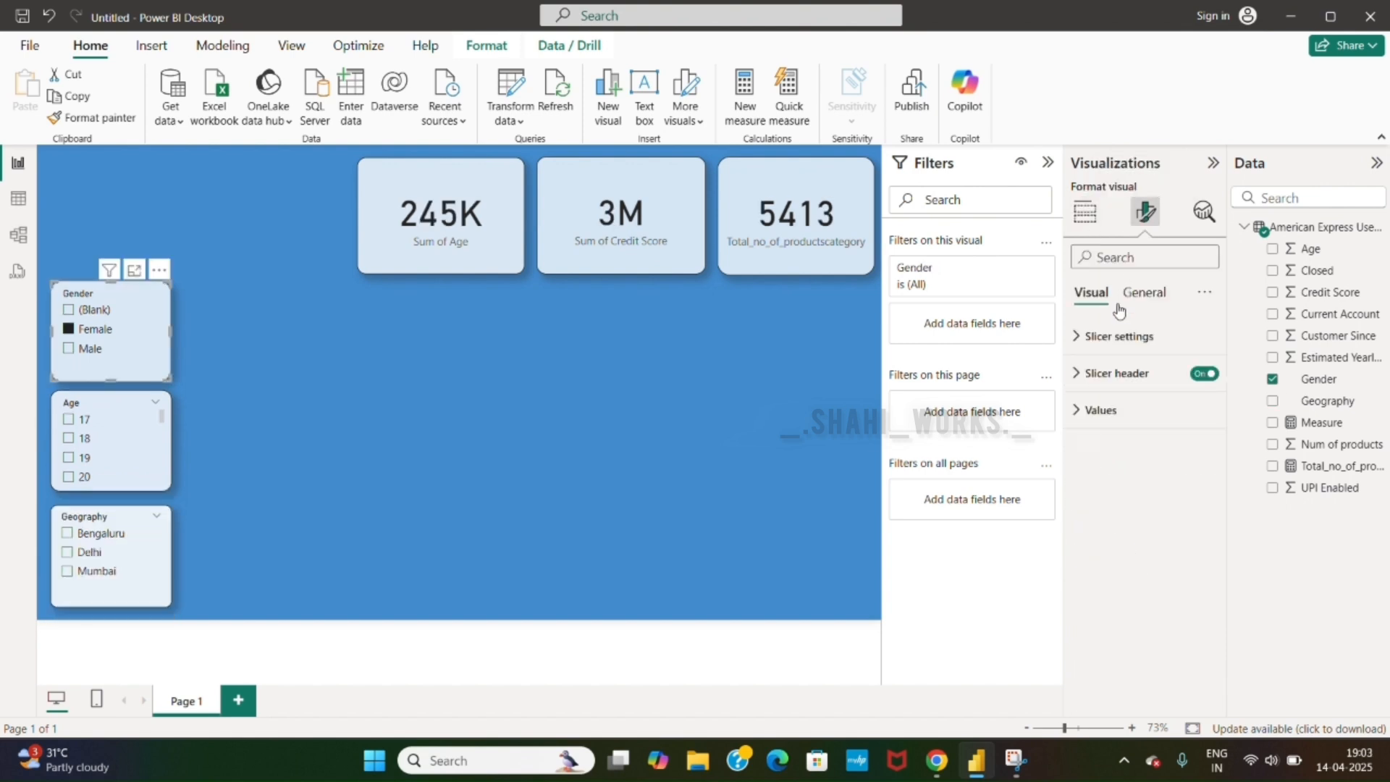
pyautogui.click(1108, 336)
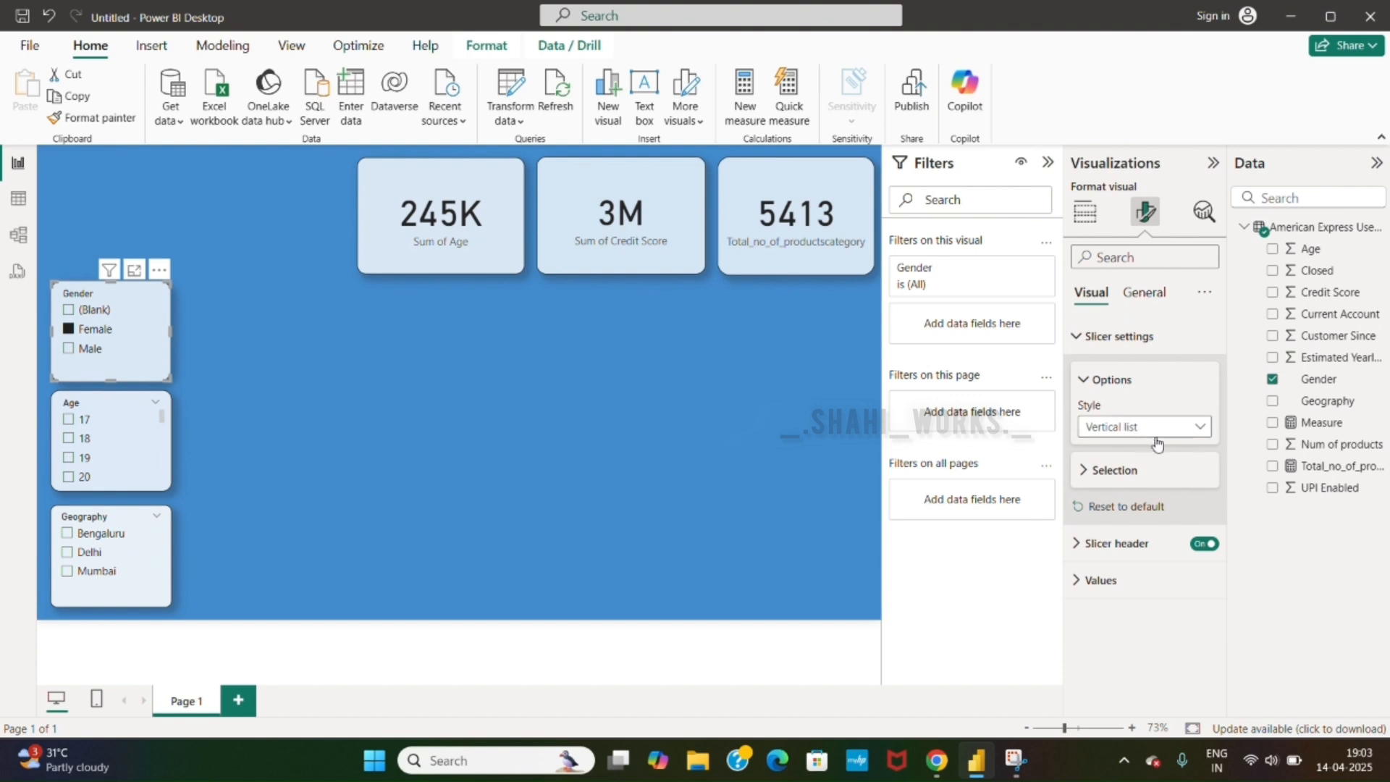
pyautogui.click(1188, 428)
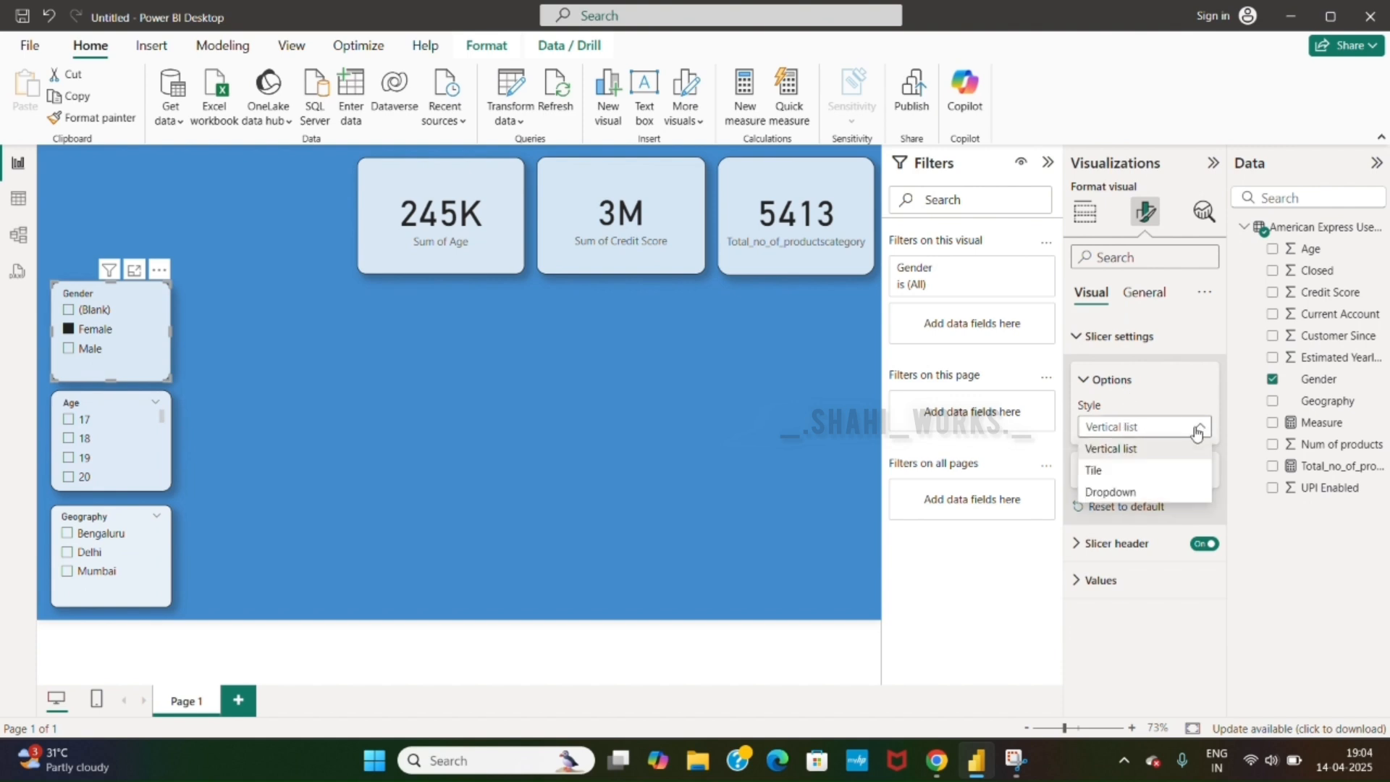
pyautogui.click(1151, 492)
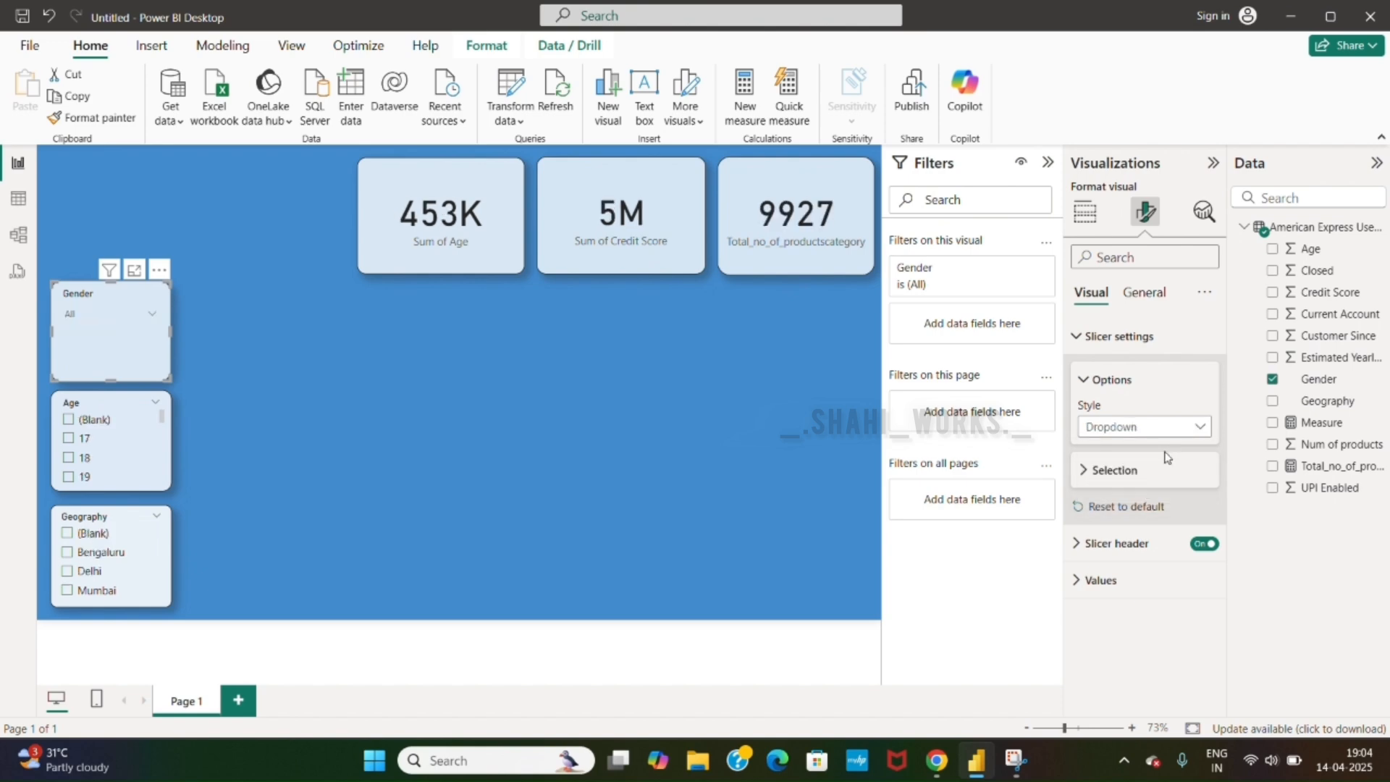
pyautogui.click(1203, 423)
pyautogui.click(1120, 471)
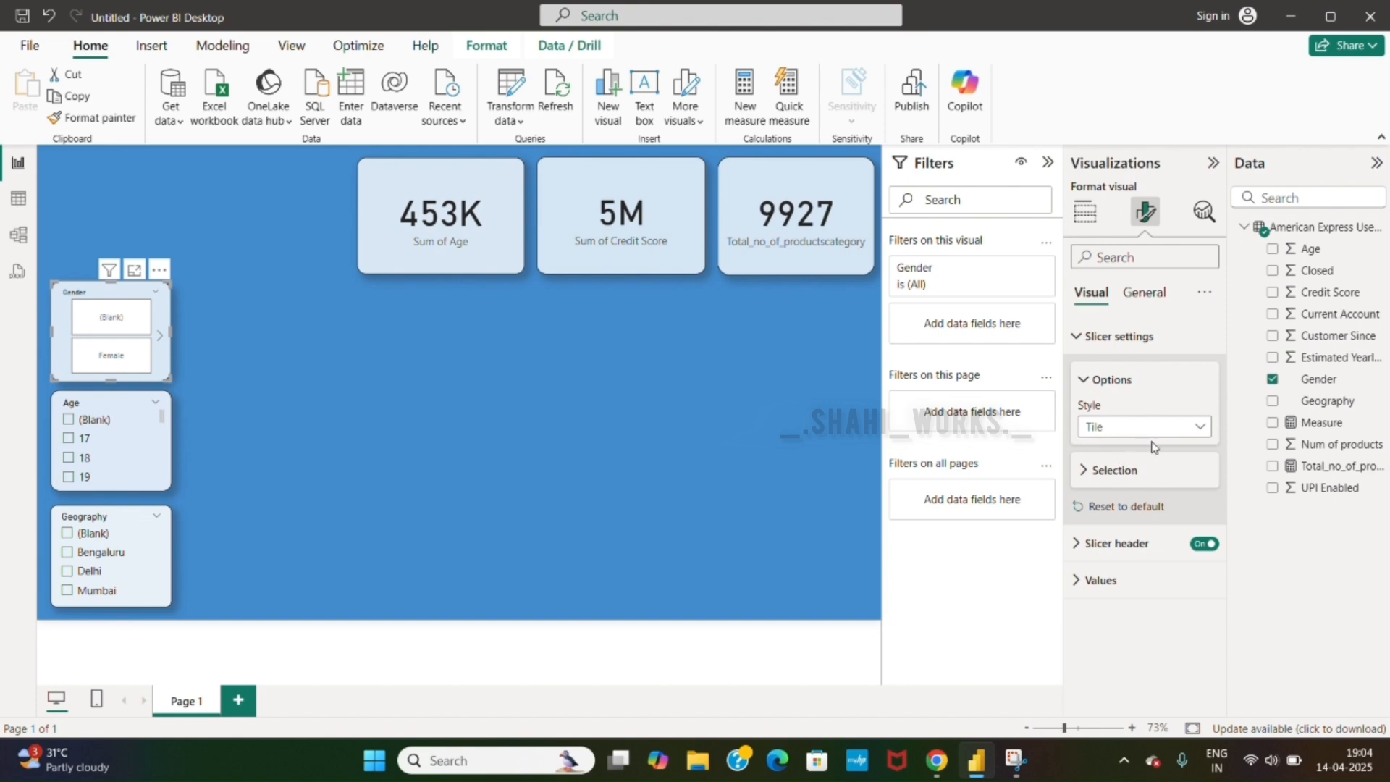
pyautogui.click(1211, 428)
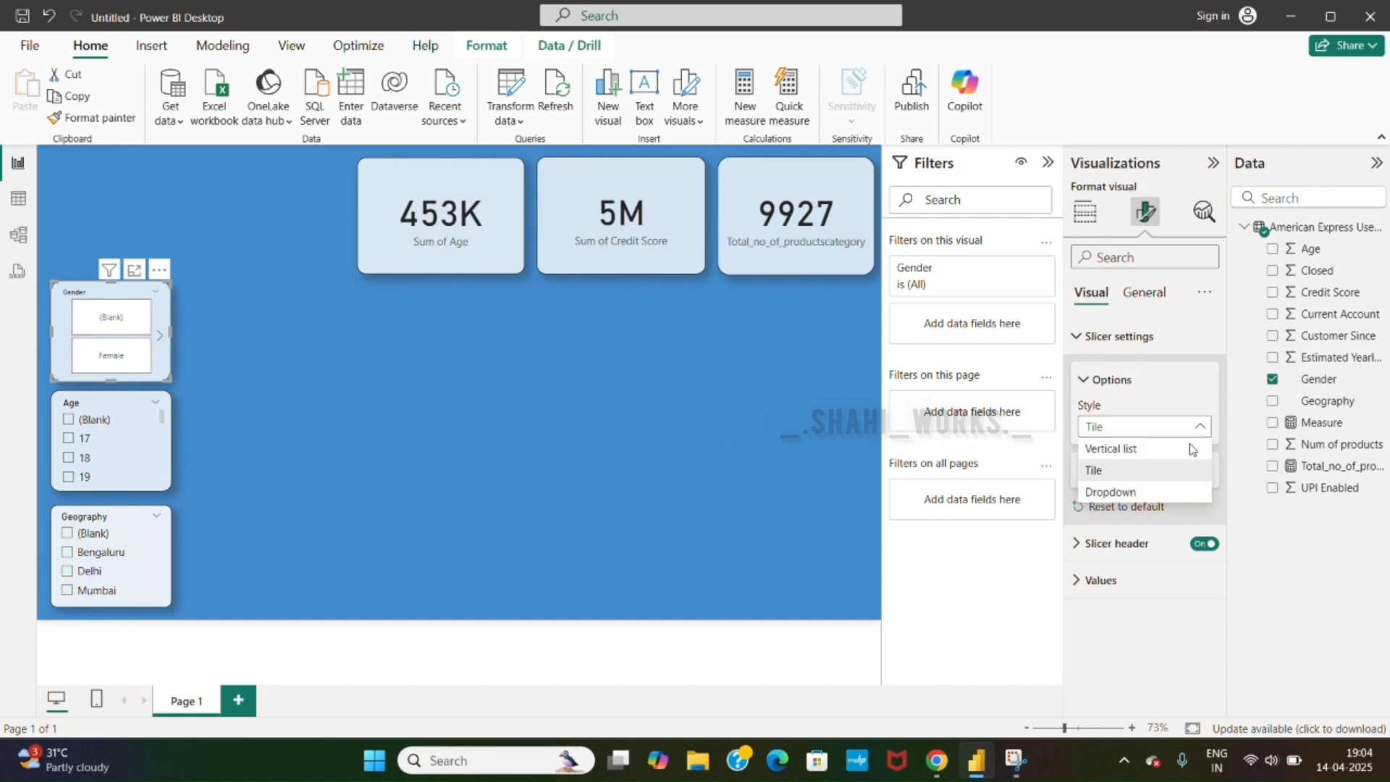
pyautogui.click(1154, 450)
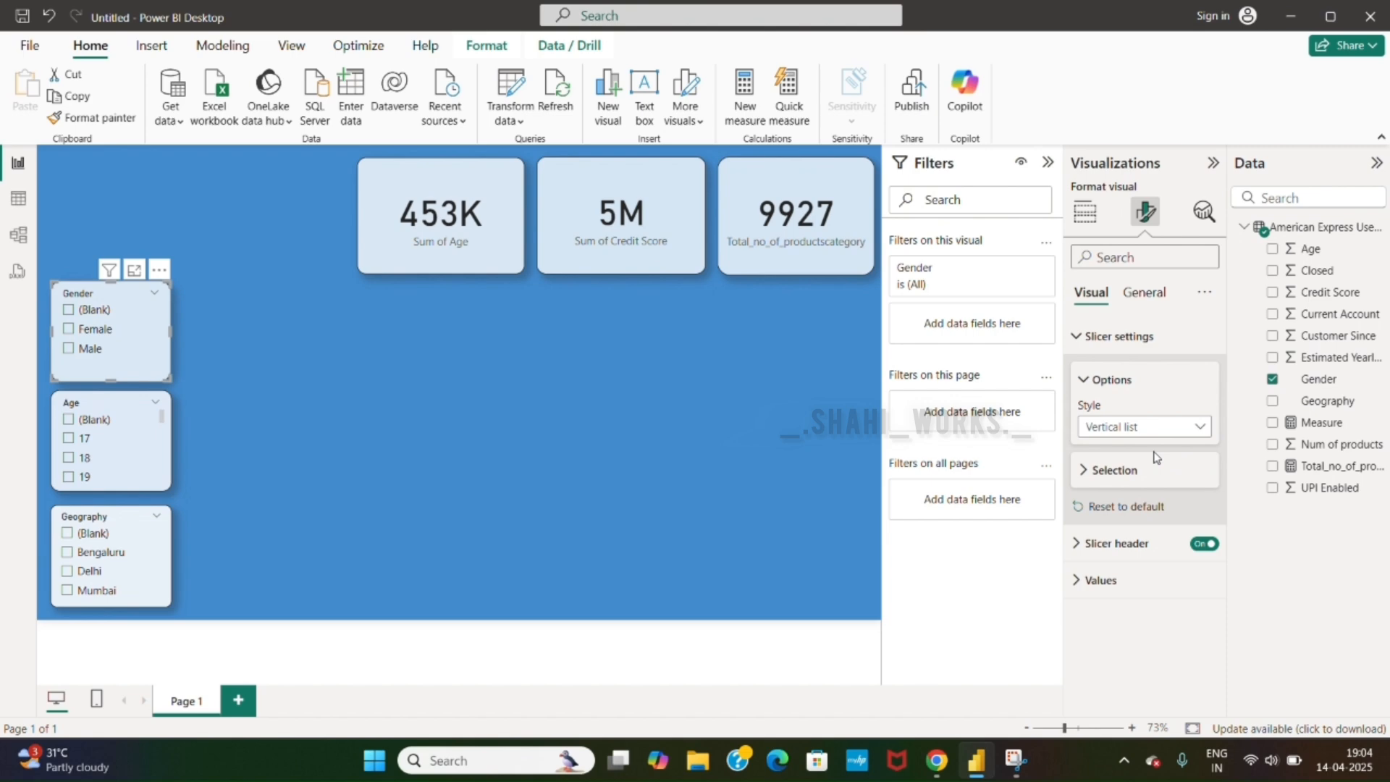
pyautogui.click(407, 438)
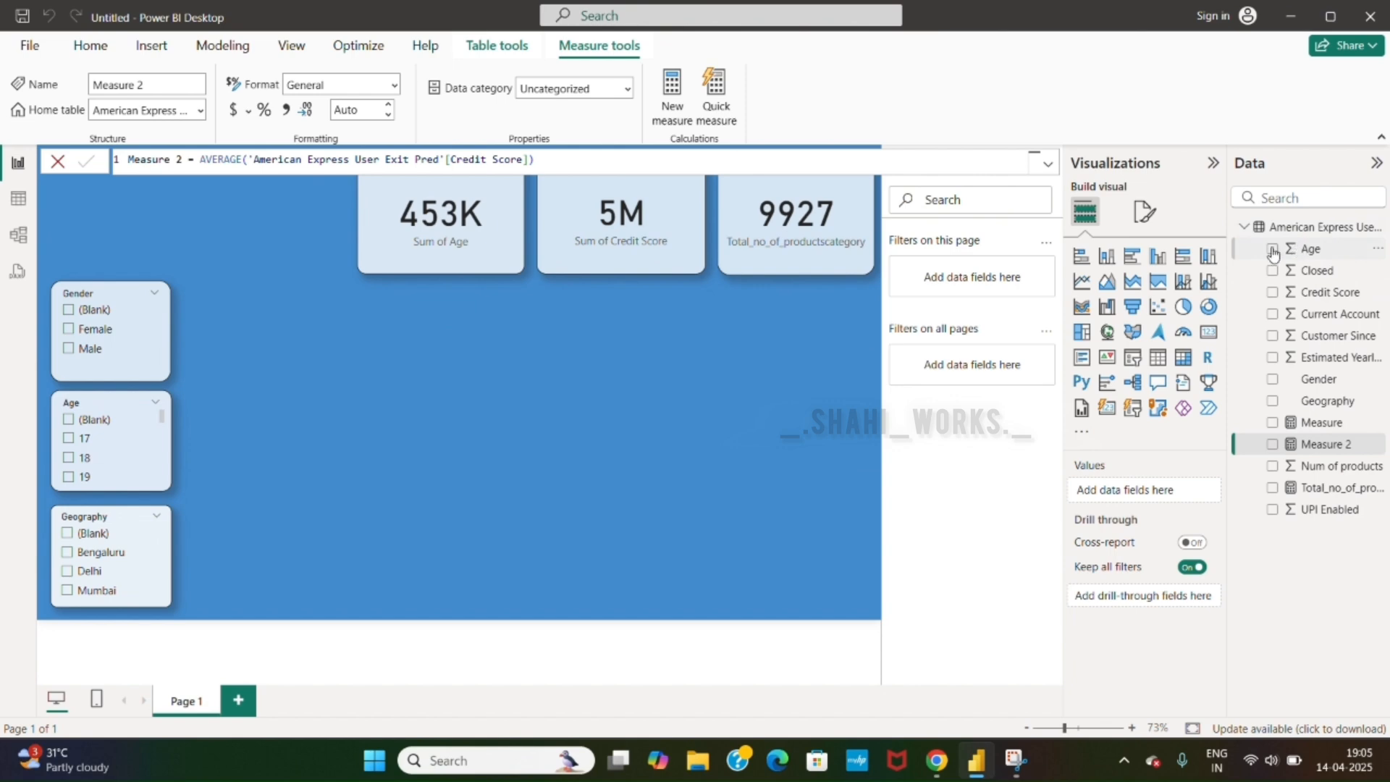
pyautogui.click(1271, 249)
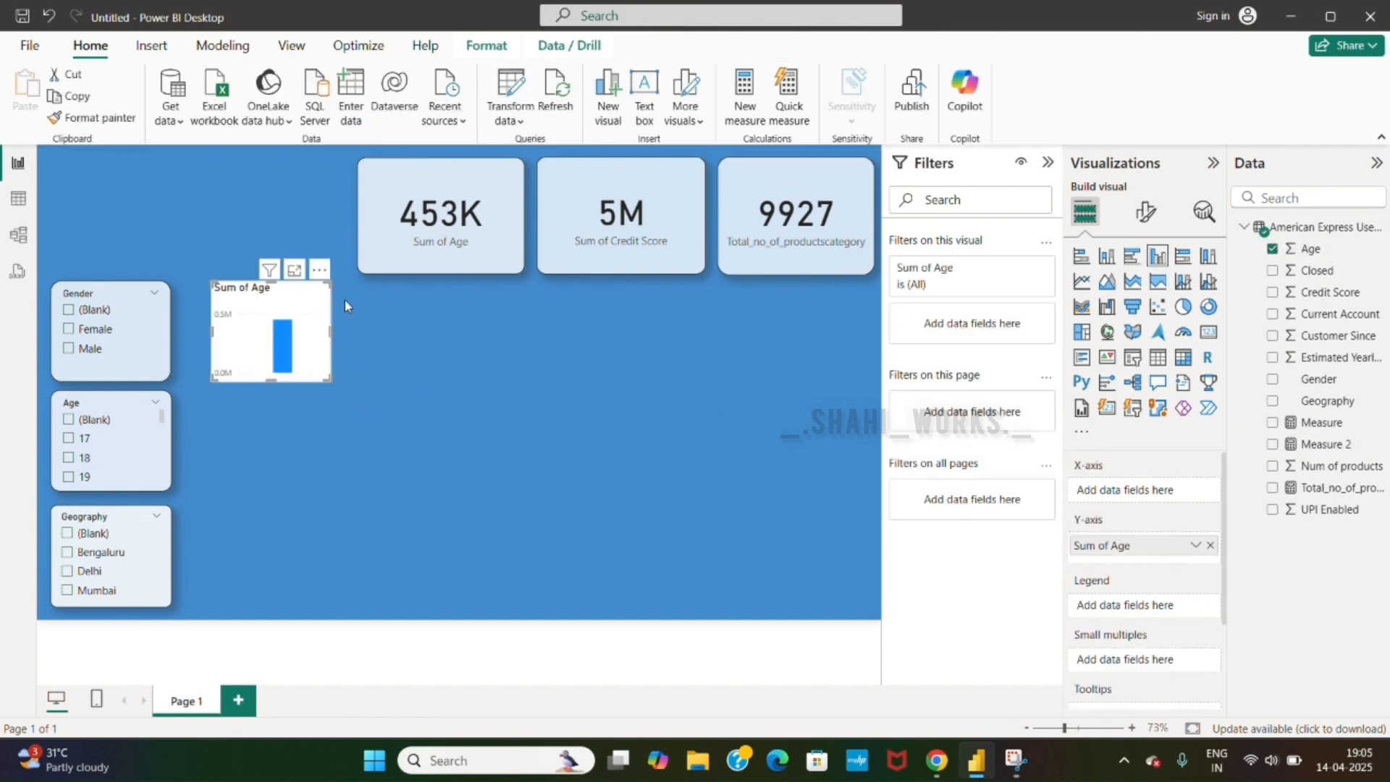
pyautogui.click(320, 270)
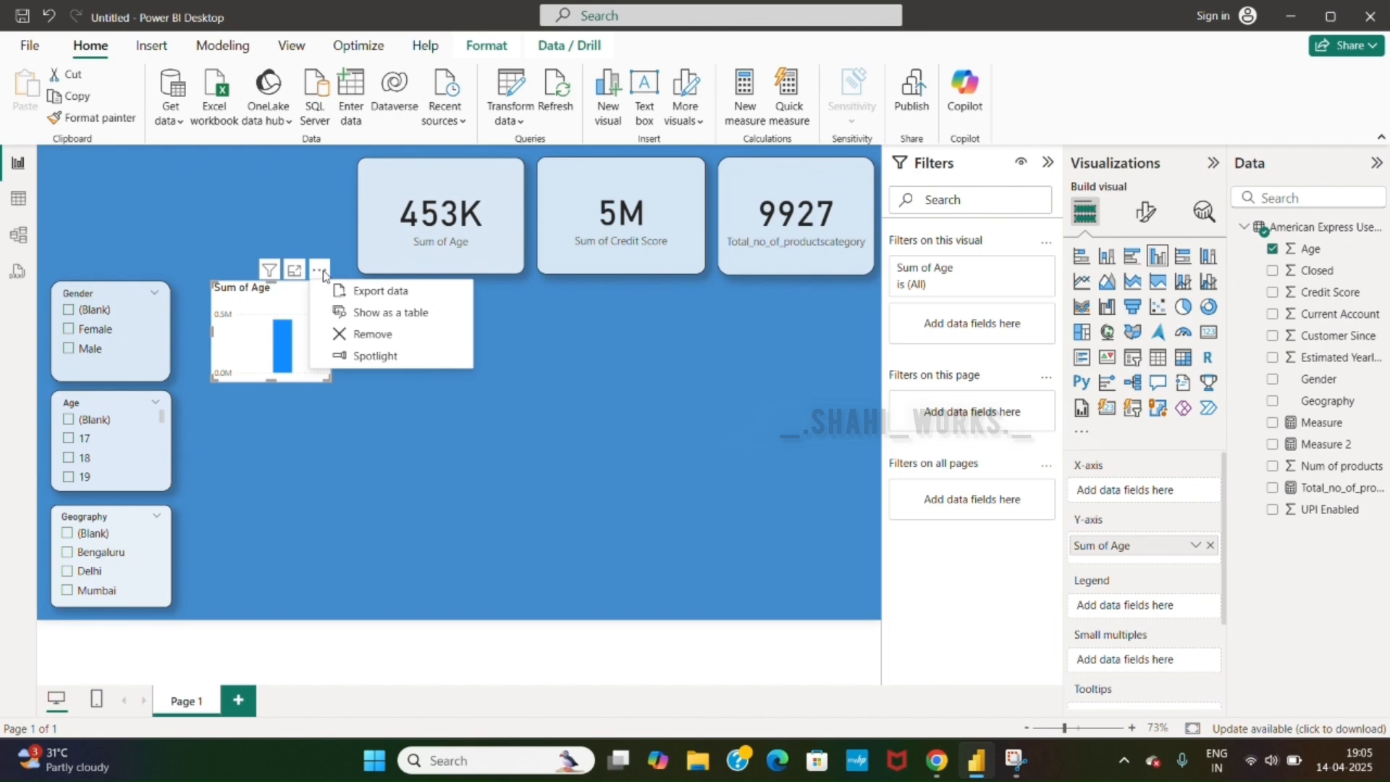
pyautogui.click(364, 334)
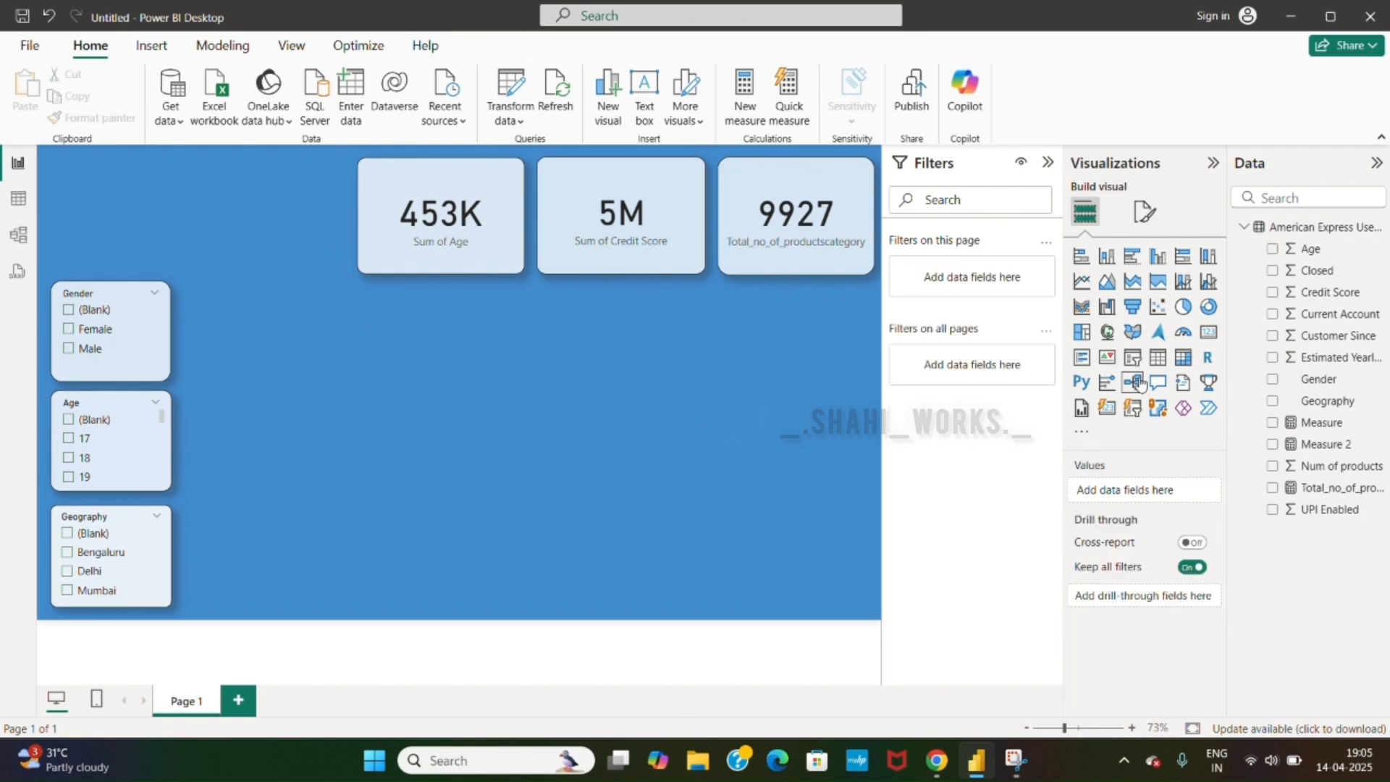
# Step: Add a column chart of Measure 2 beside the Gender slicer and enlarge it to about twice a KPI card's width
pyautogui.click(1273, 444)
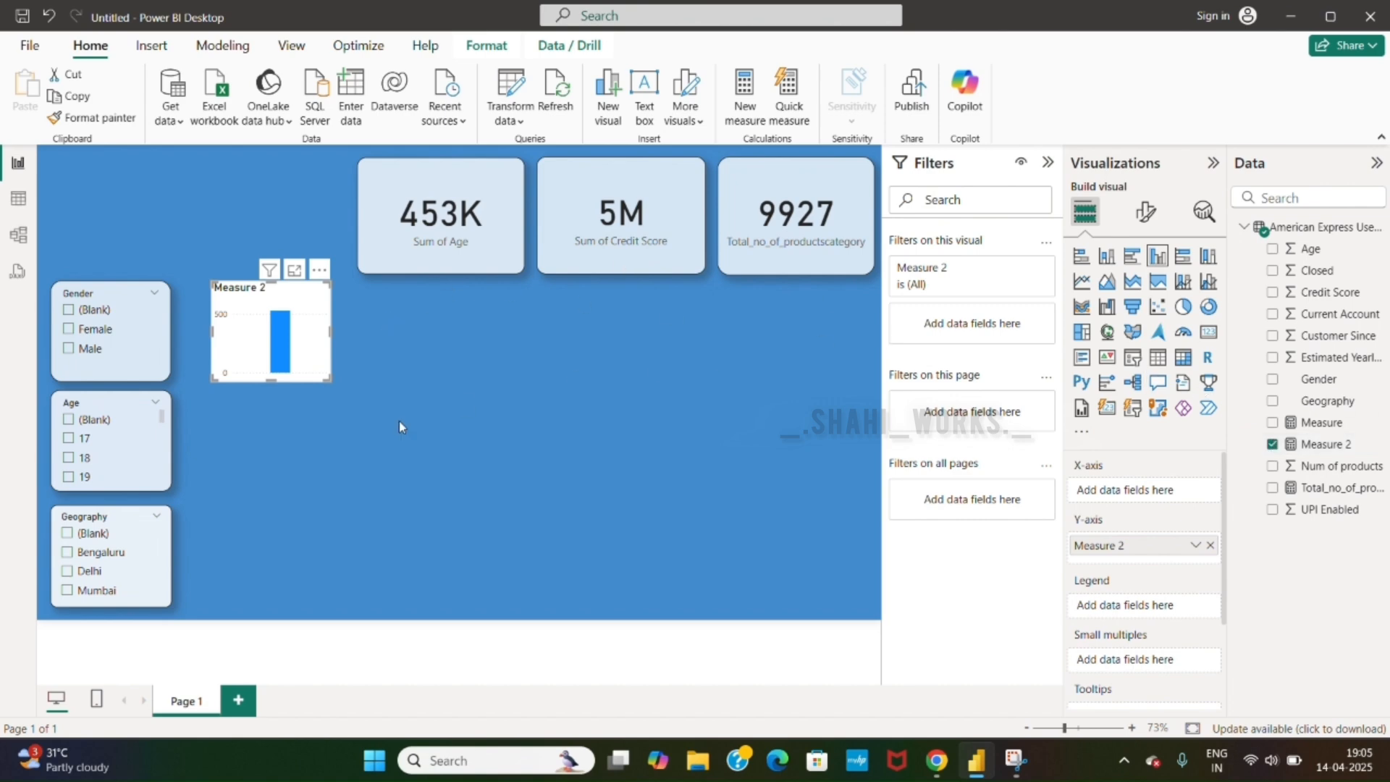
pyautogui.moveTo(332, 331); pyautogui.dragTo(556, 330)
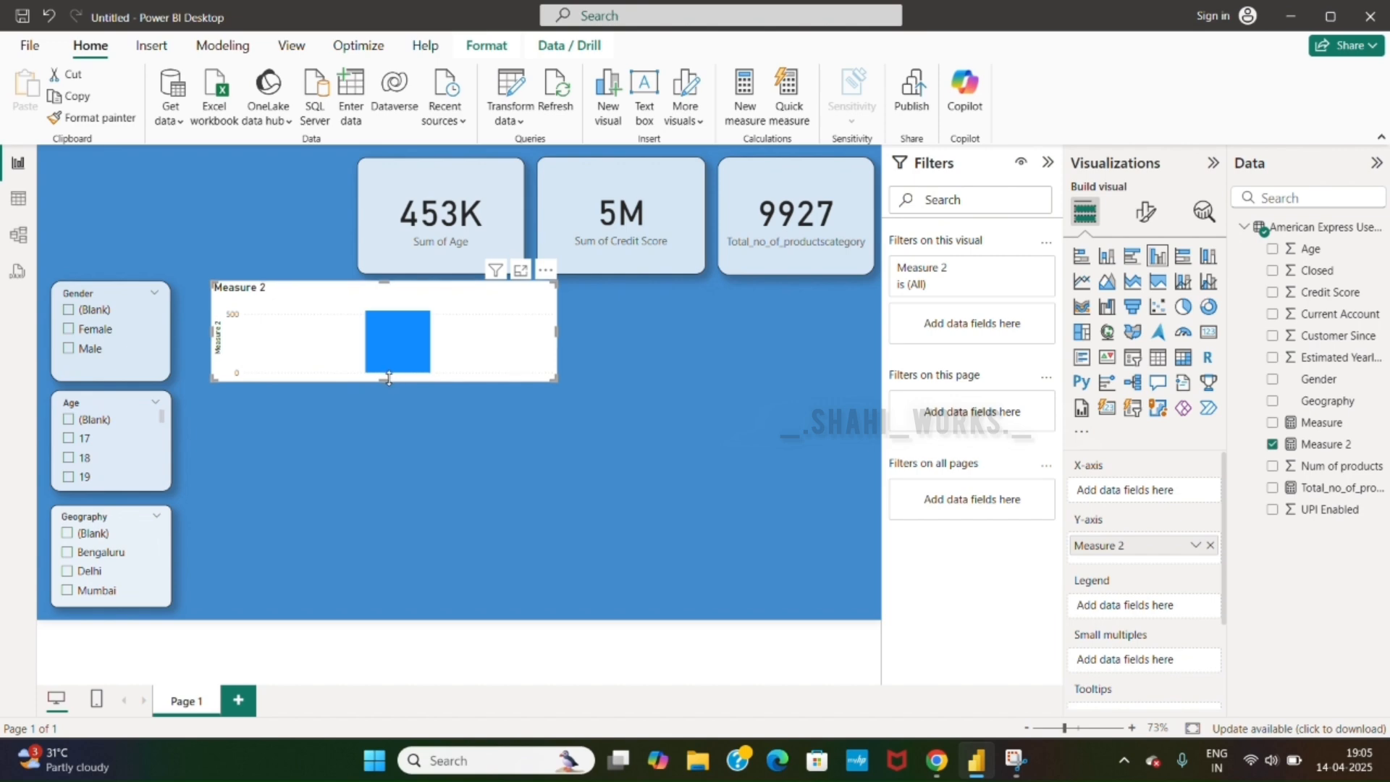
pyautogui.moveTo(389, 377); pyautogui.dragTo(384, 452)
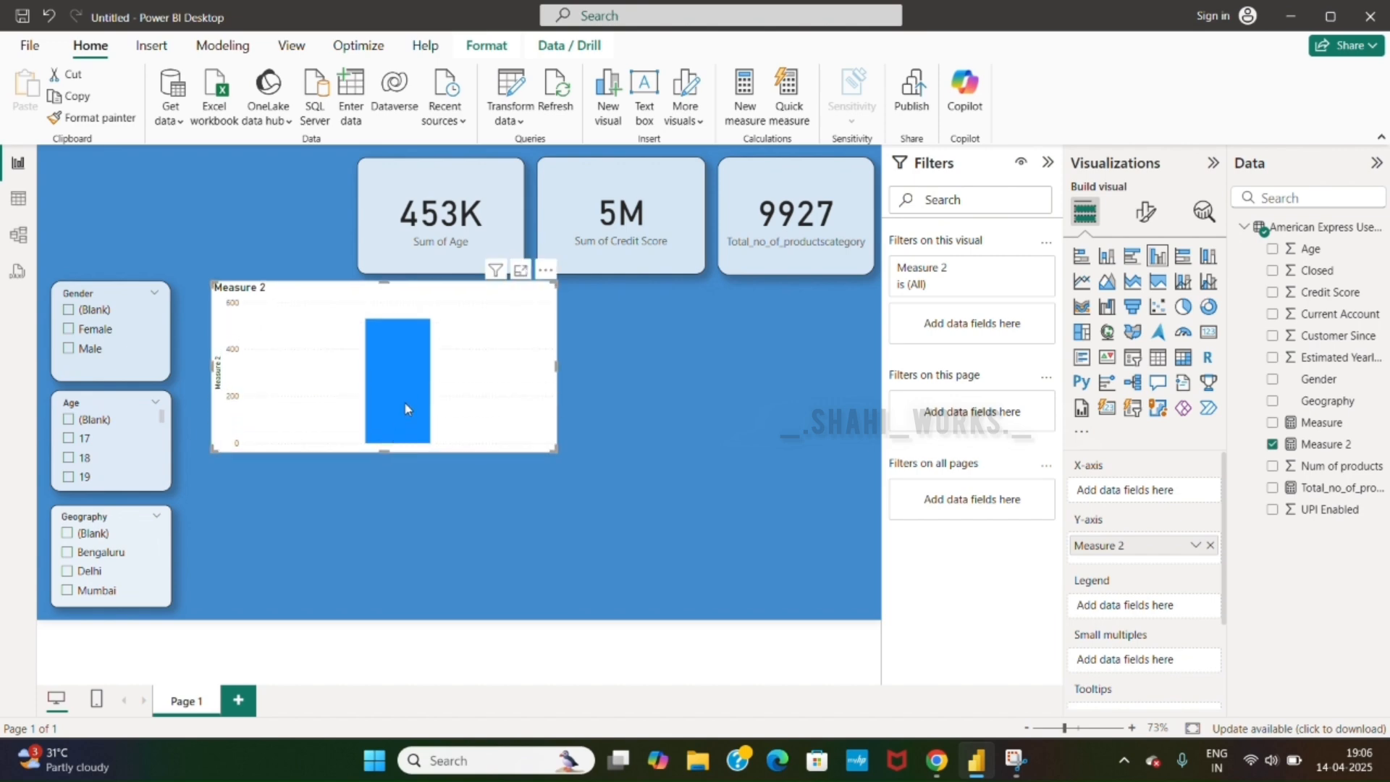
pyautogui.moveTo(405, 409)
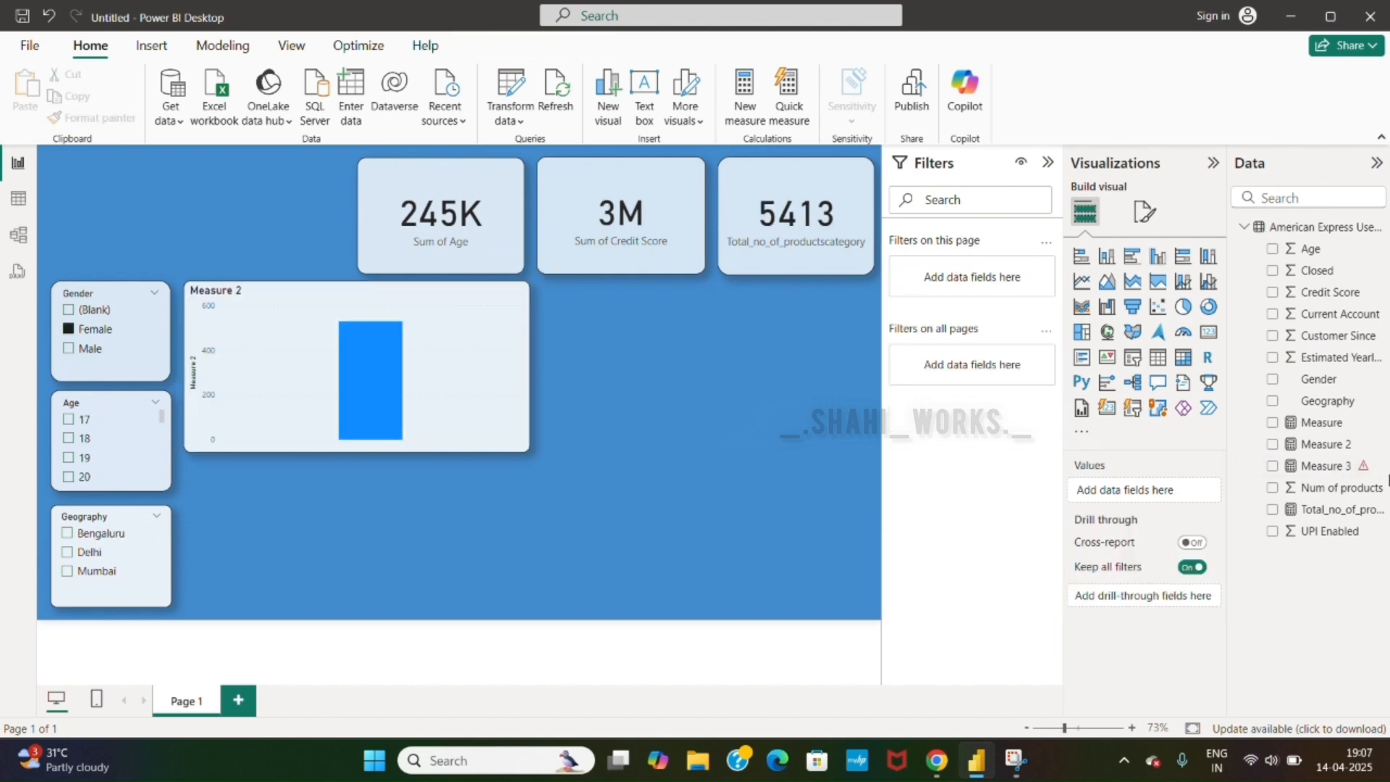
# Step: Delete the faulty Measure 3 from the data model
pyautogui.rightClick(1367, 467)
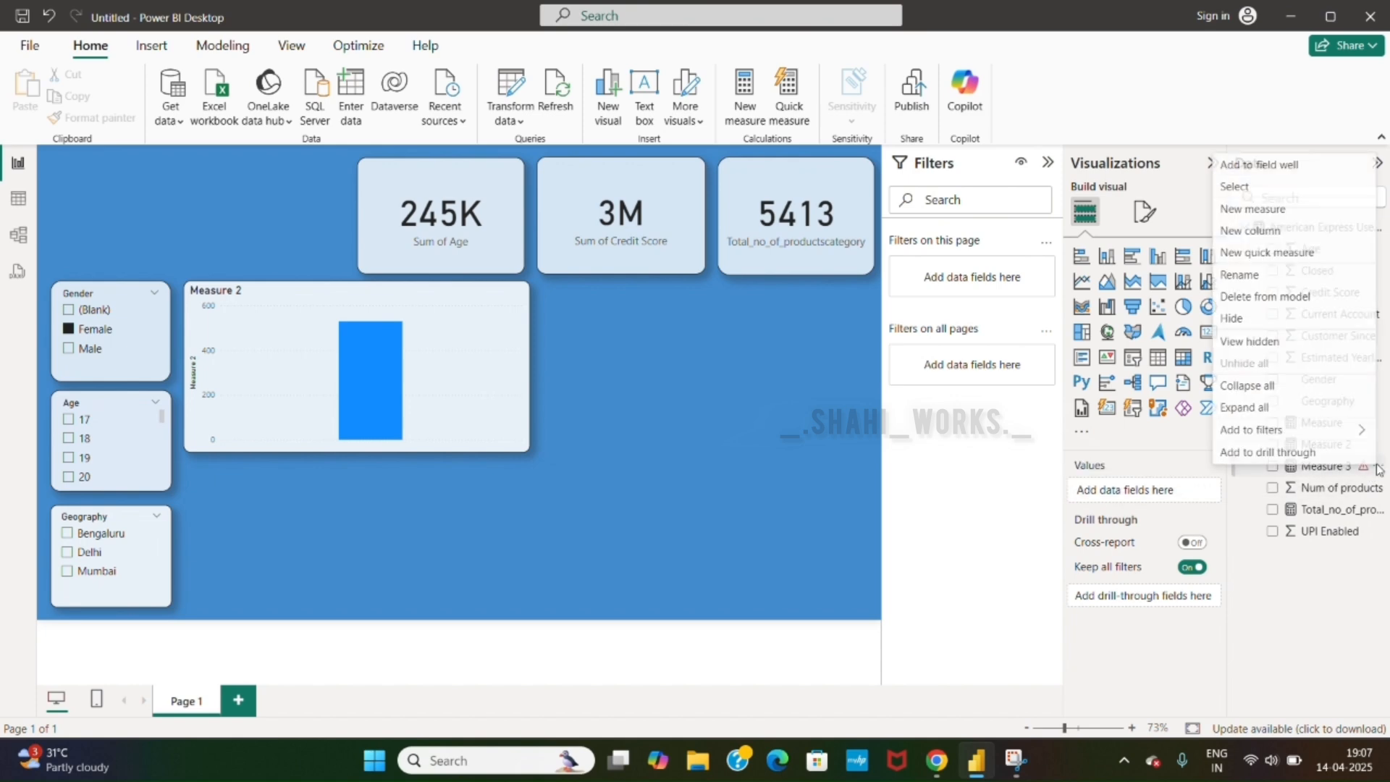
pyautogui.click(1254, 296)
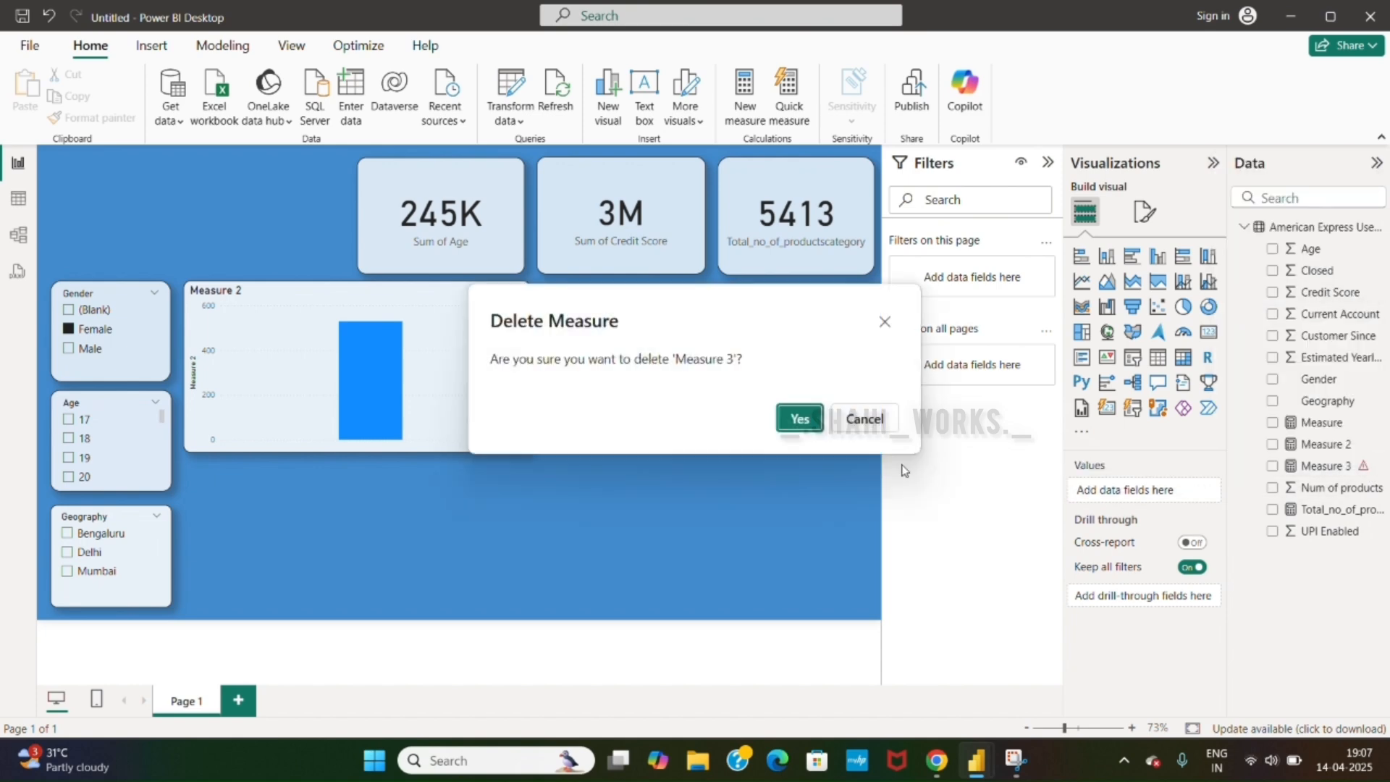
pyautogui.click(802, 418)
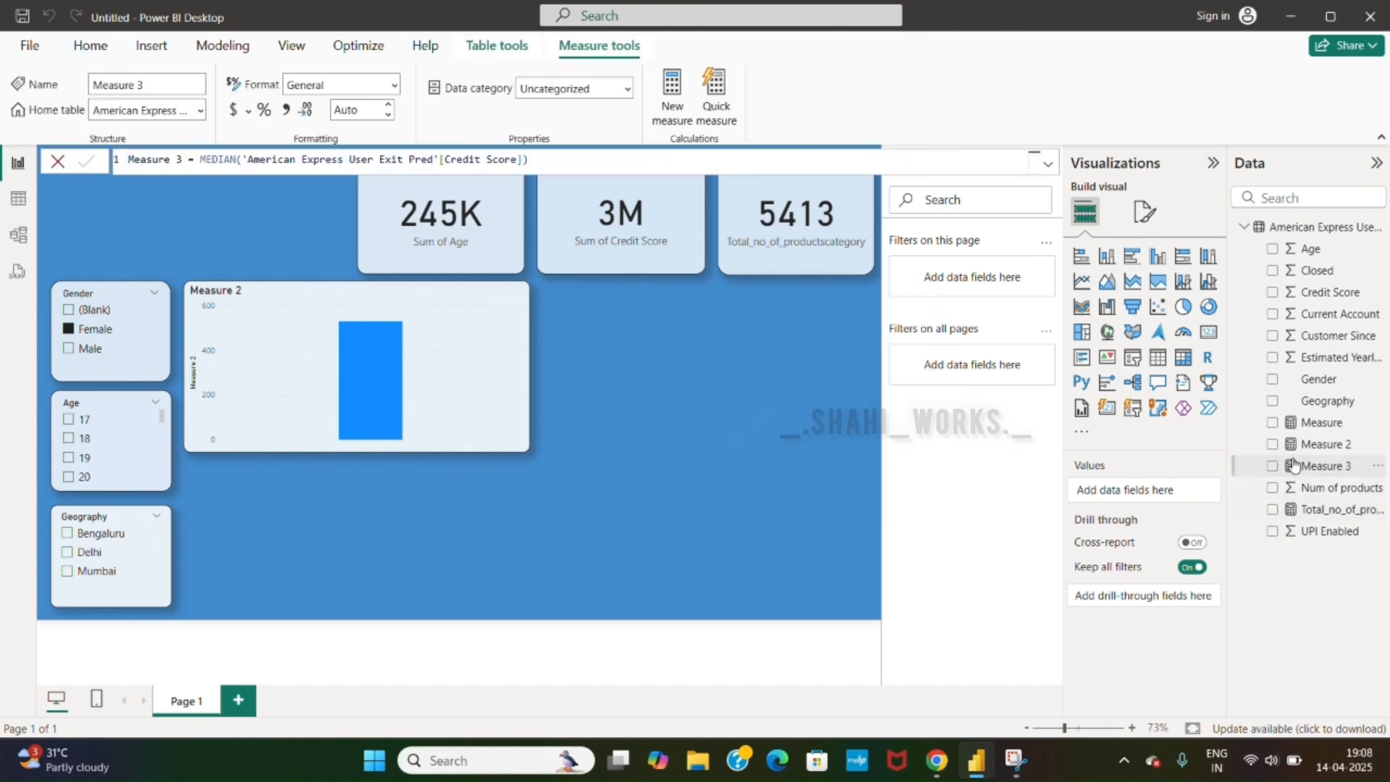
# Step: Add a column chart of Measure 3 and Credit Score beside the Measure 2 chart, and add Customer Since to the Measure 2 chart
pyautogui.click(1272, 467)
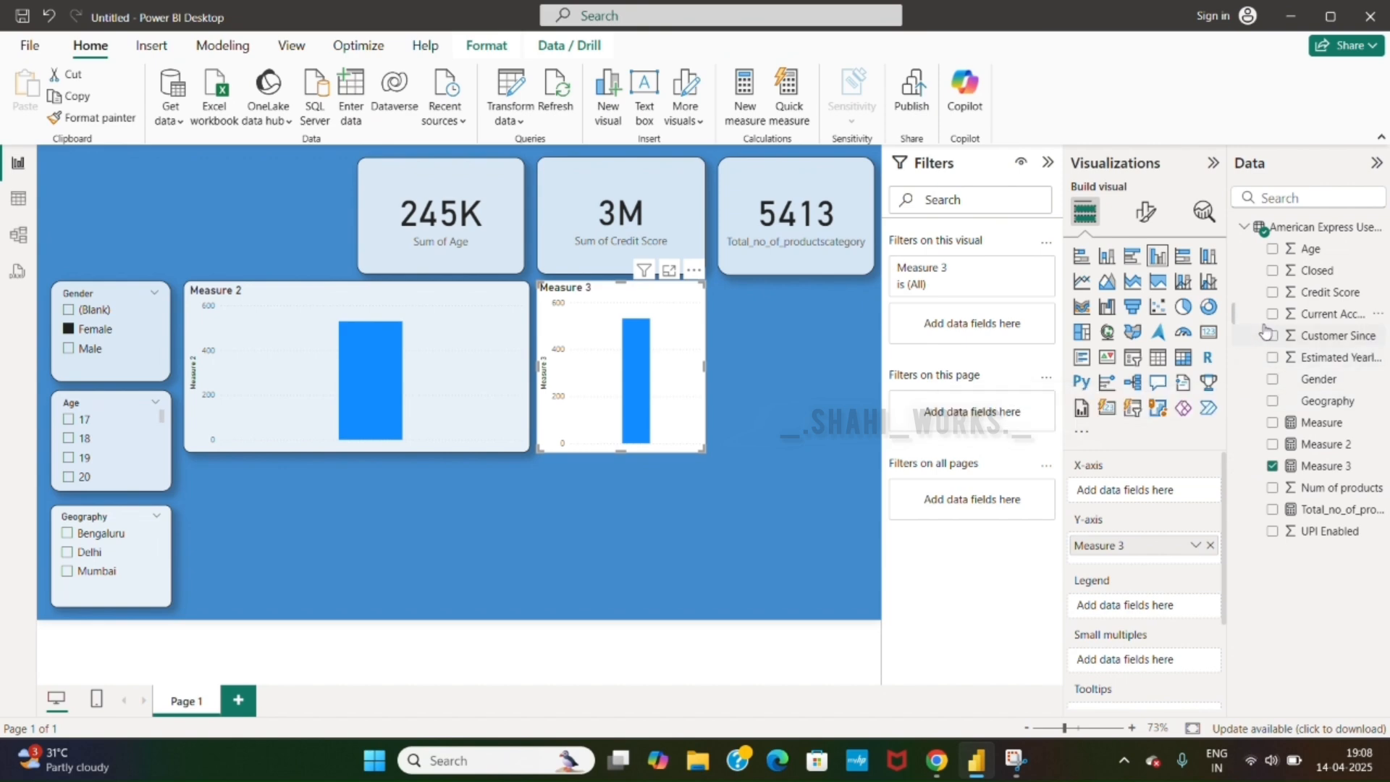
pyautogui.click(1273, 293)
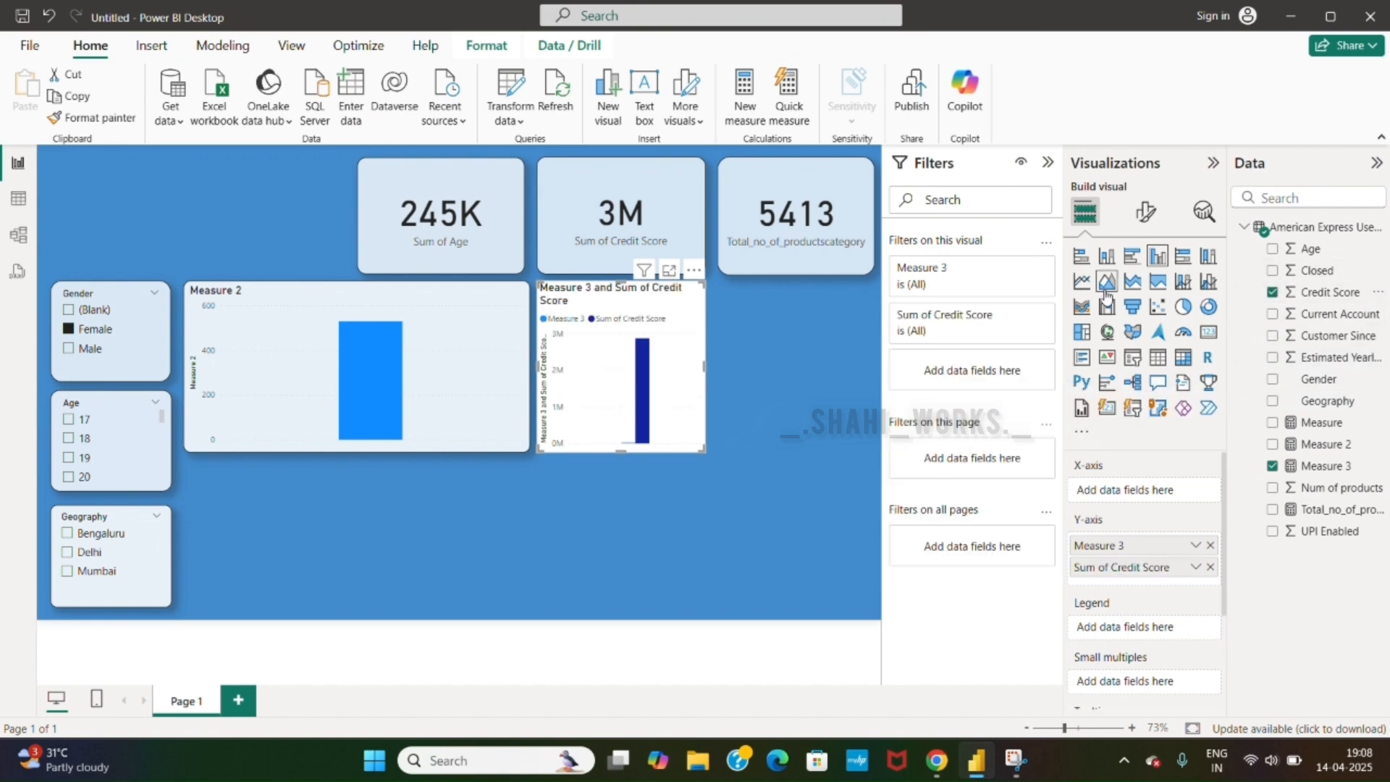
pyautogui.click(487, 338)
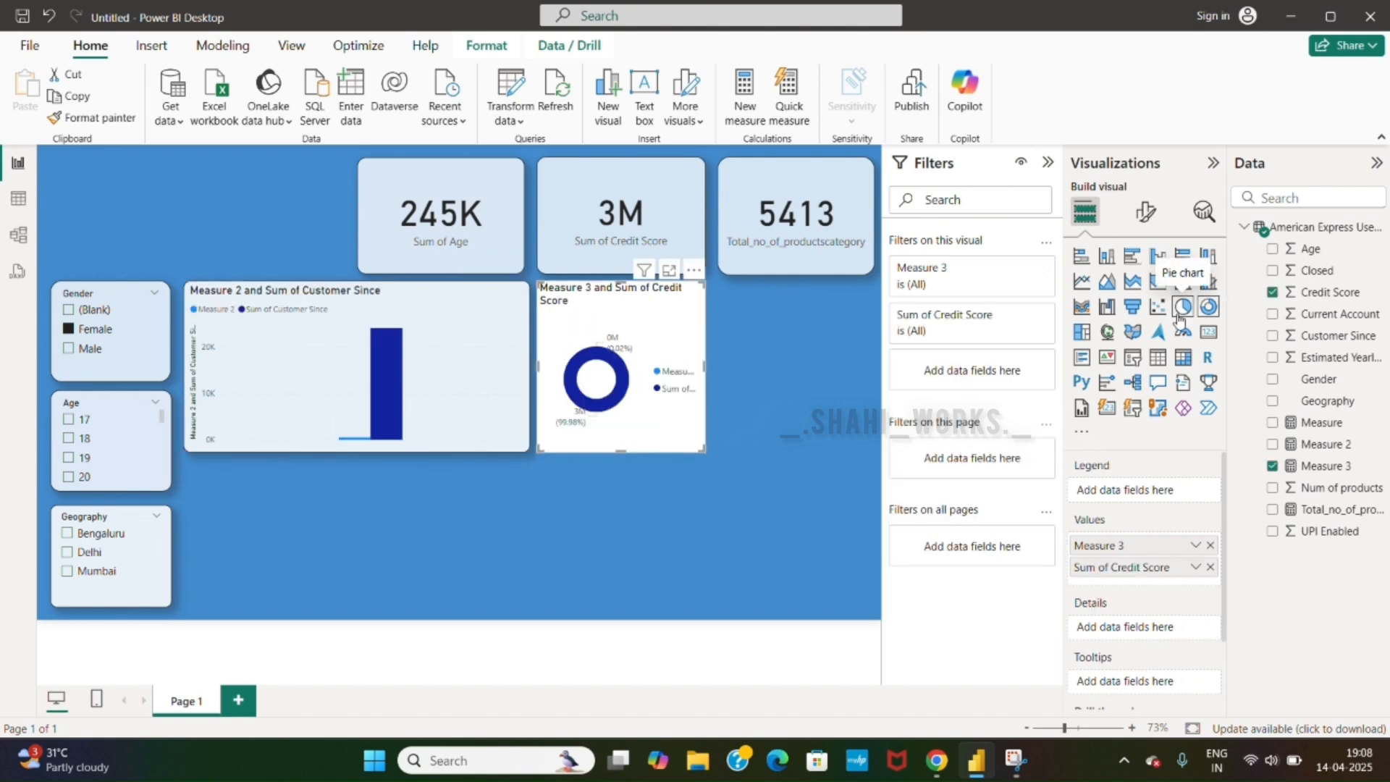
# Step: Try the pie and donut chart types on the Measure 3 and Credit Score visual
pyautogui.click(1182, 306)
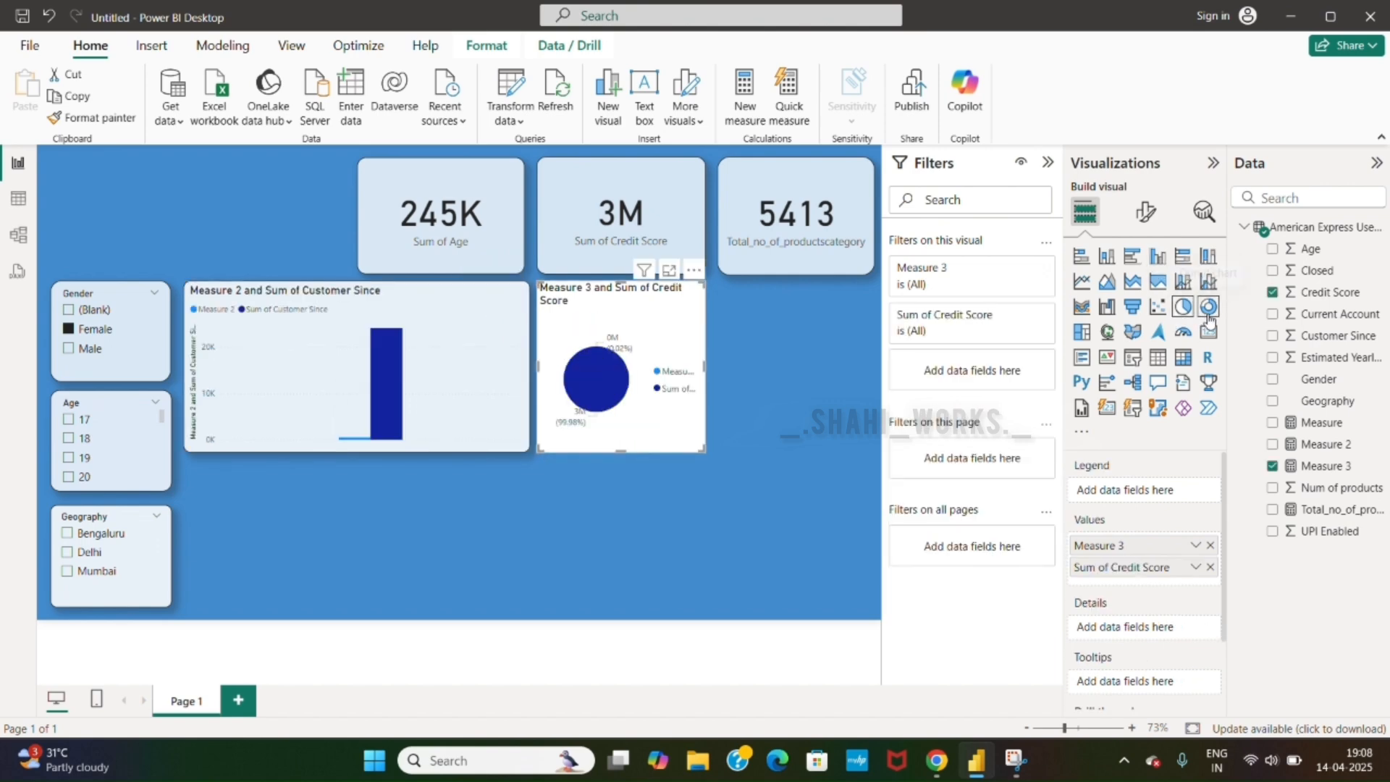
pyautogui.click(1209, 313)
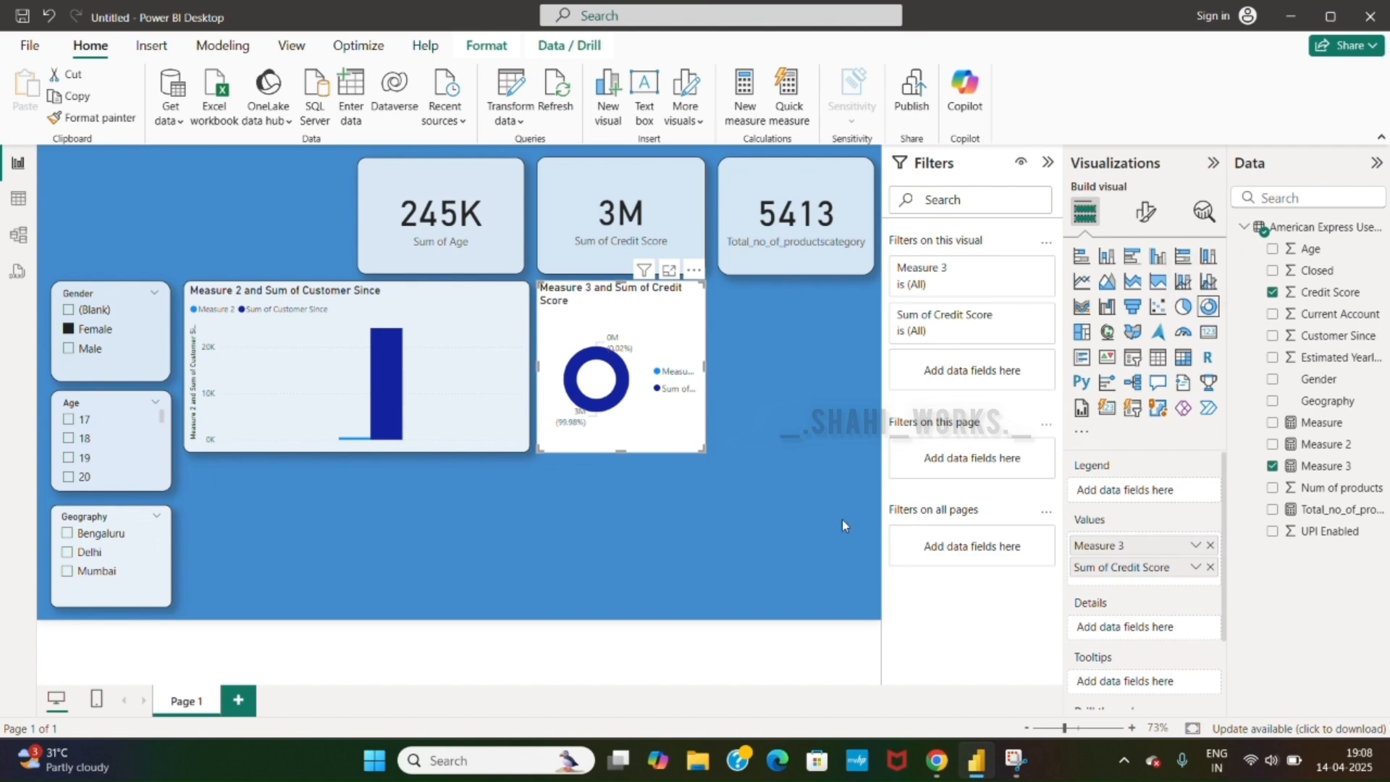
# Step: Turn the Measure 2 and Customer Since chart into a pie chart and give the Measure 3 column chart a rounded border
pyautogui.click(428, 396)
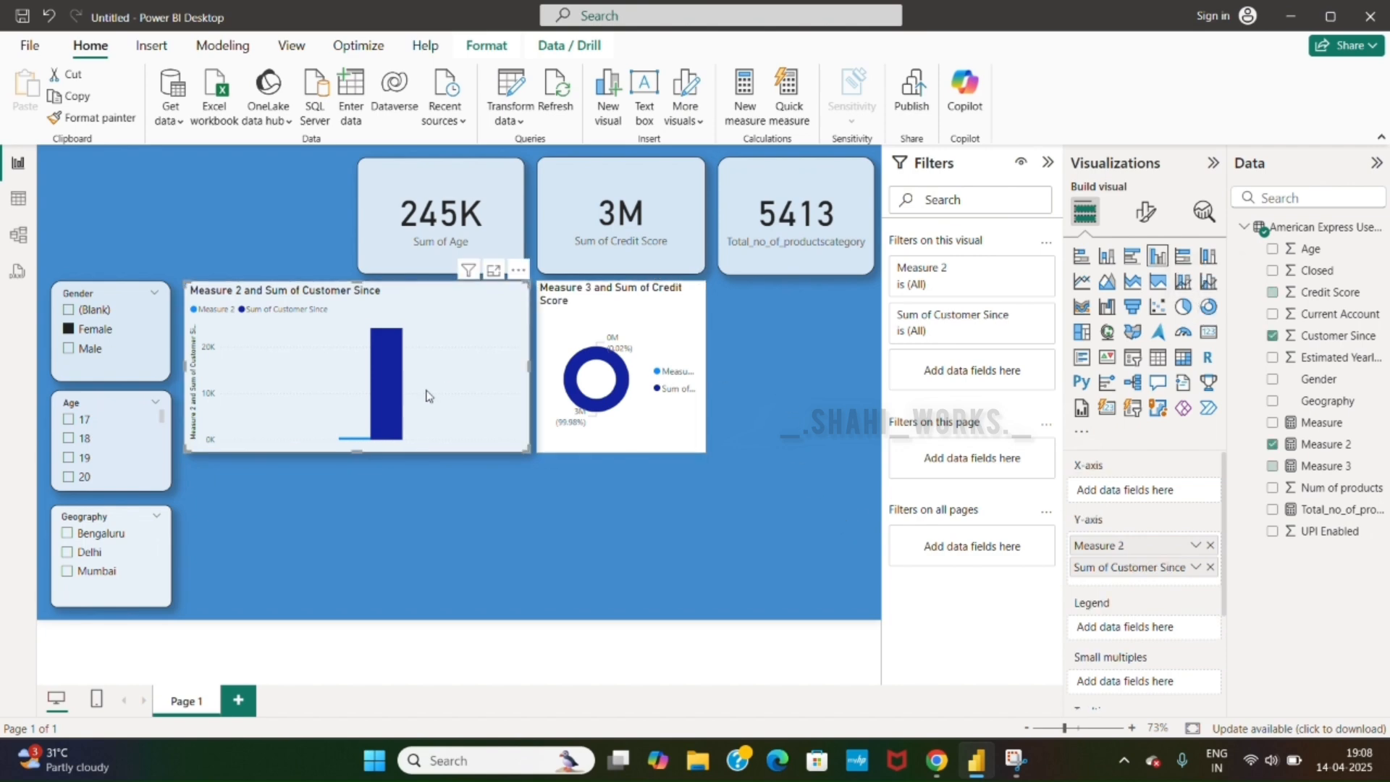
pyautogui.click(1182, 306)
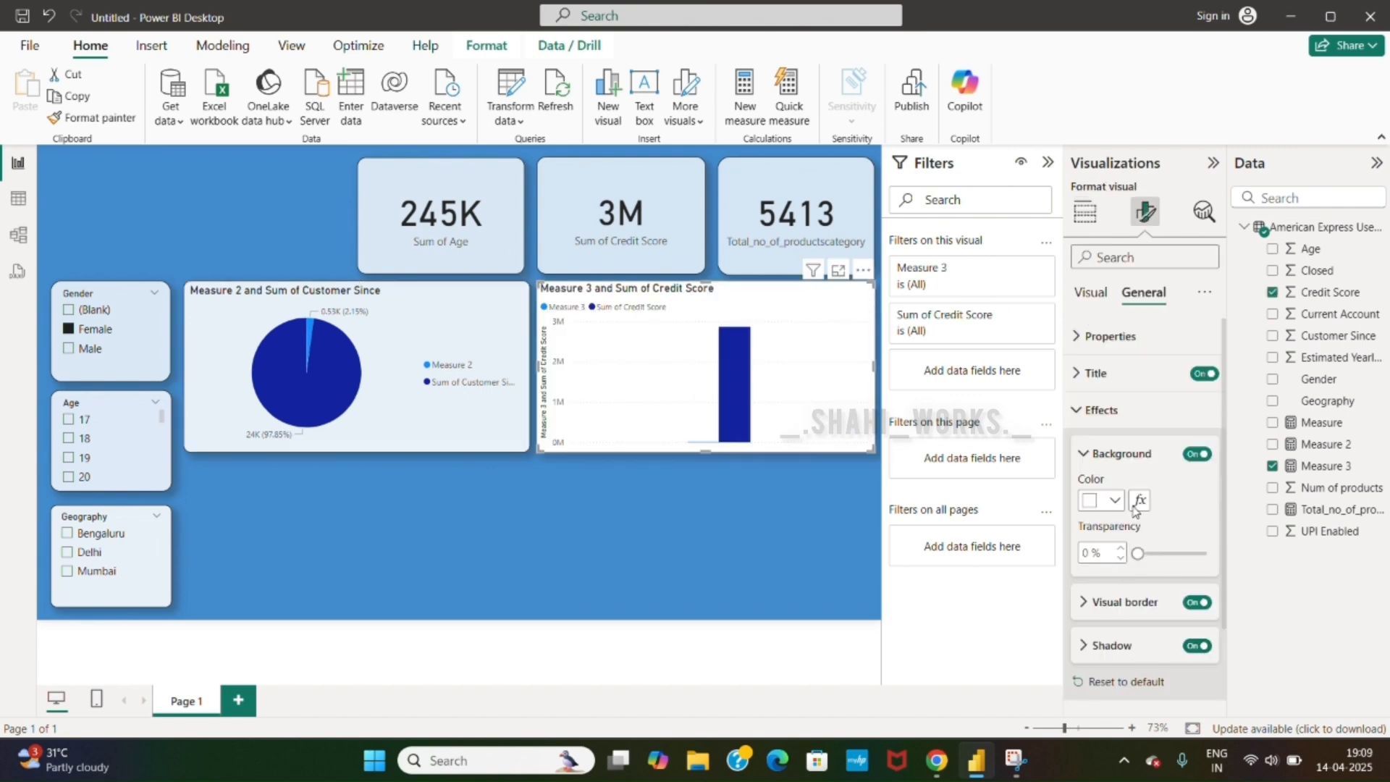
pyautogui.click(1109, 605)
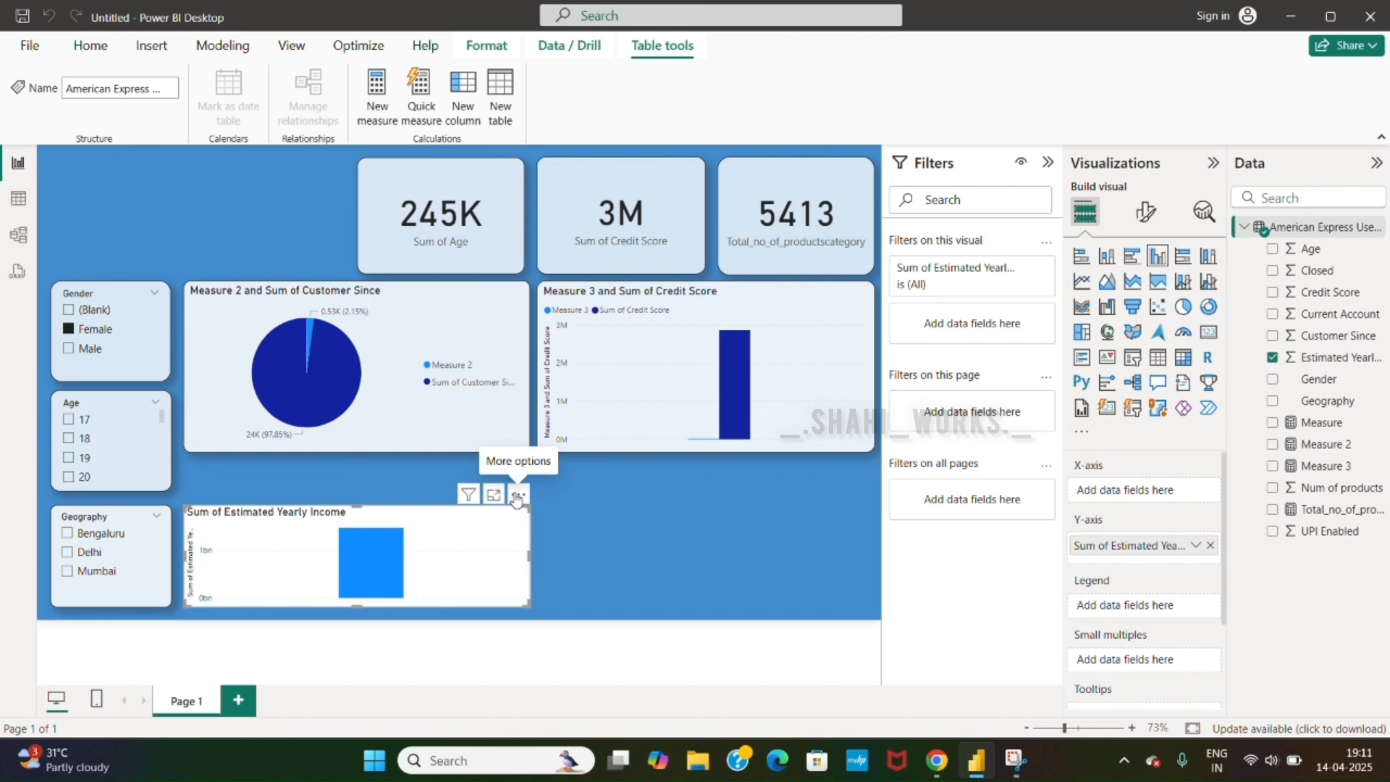
# Step: Try removing the Estimated Yearly Income chart and undo the removal
pyautogui.click(516, 498)
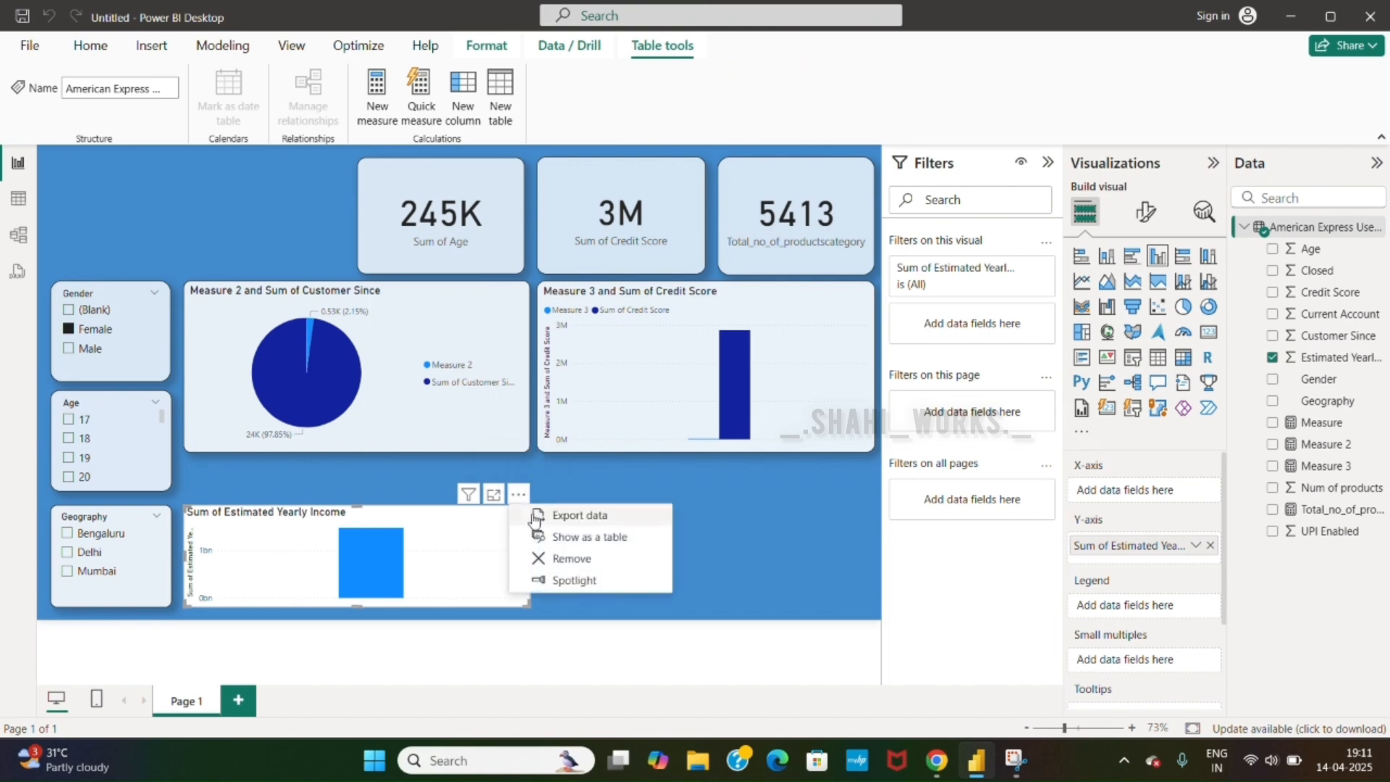
pyautogui.click(563, 558)
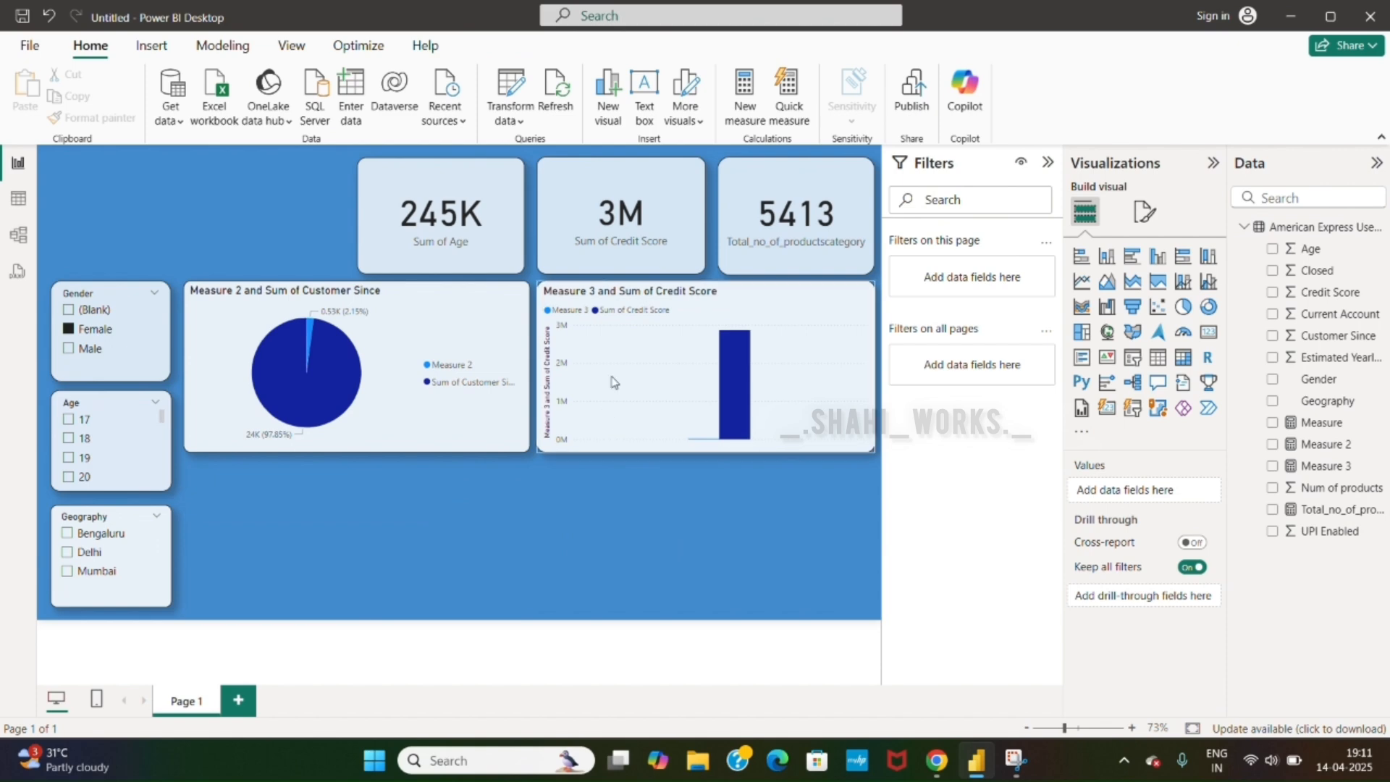
pyautogui.hotkey('ctrl', 'z')
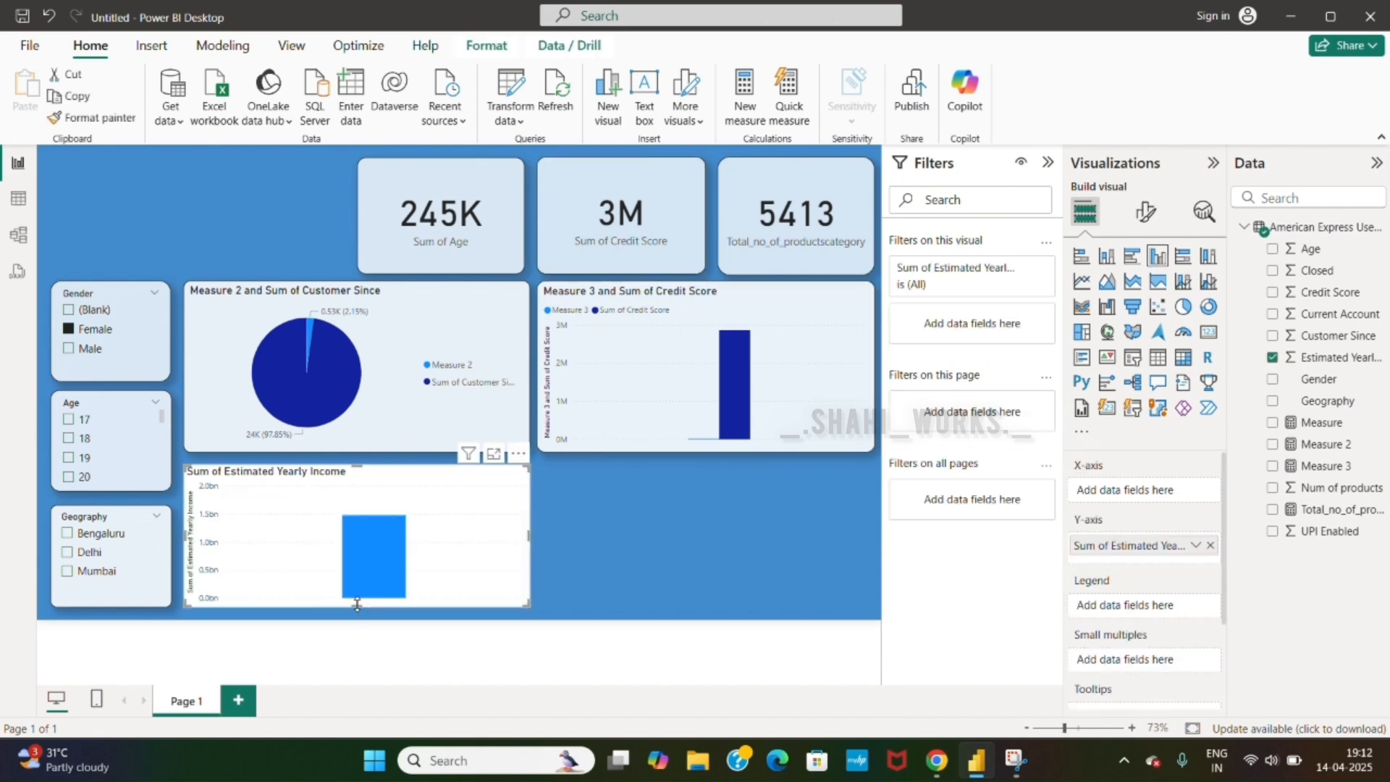
# Step: Fit the Estimated Yearly Income chart beneath the pie chart and turn it into a treemap with Current Account
pyautogui.moveTo(357, 607); pyautogui.dragTo(357, 613)
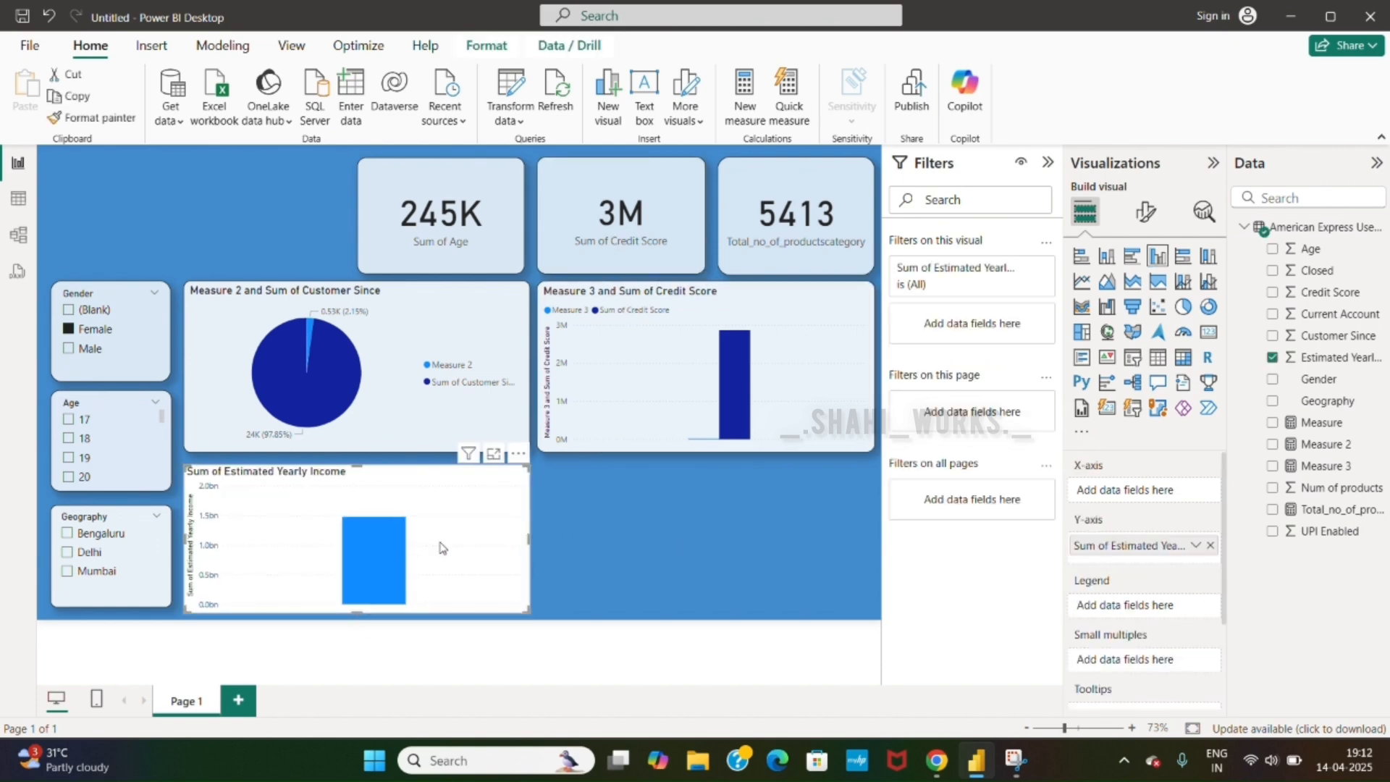
pyautogui.moveTo(443, 548); pyautogui.dragTo(443, 544)
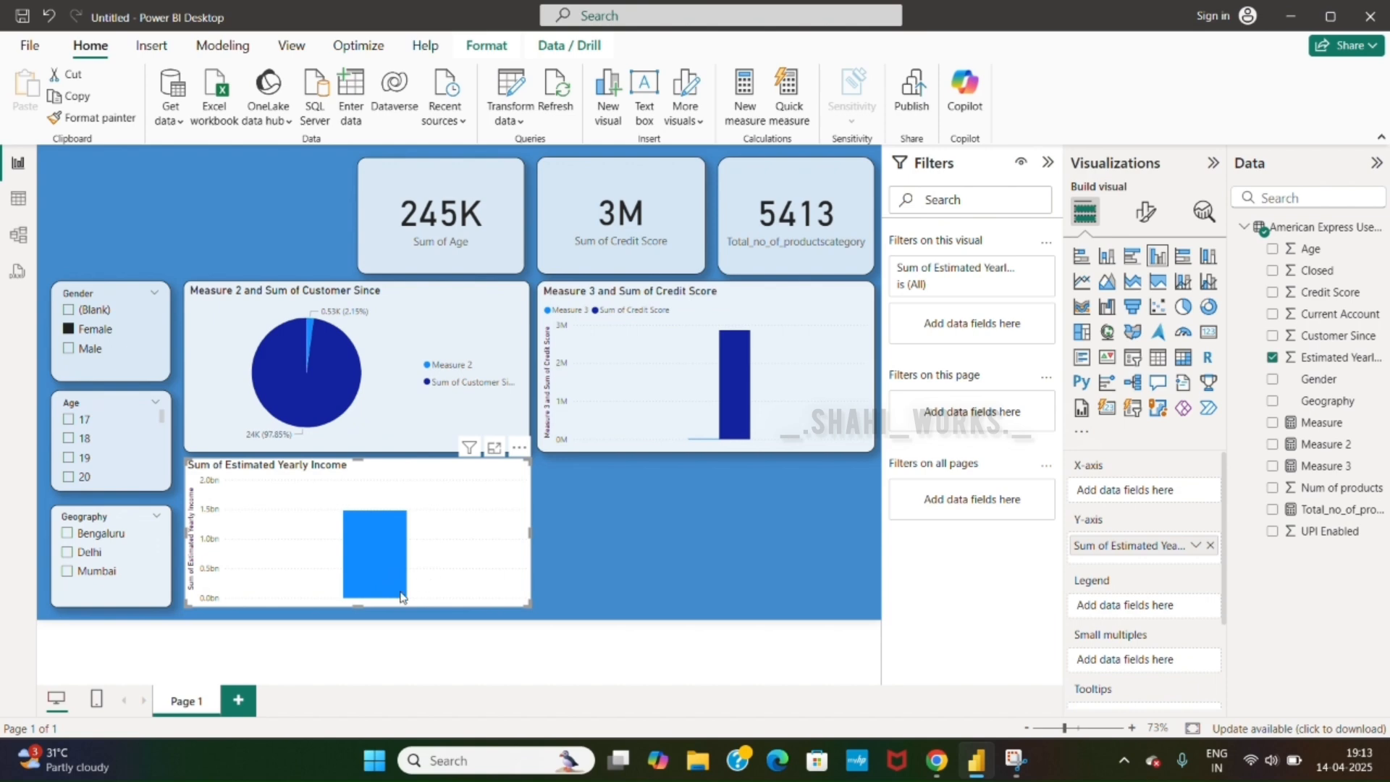
pyautogui.click(1107, 357)
pyautogui.click(1183, 307)
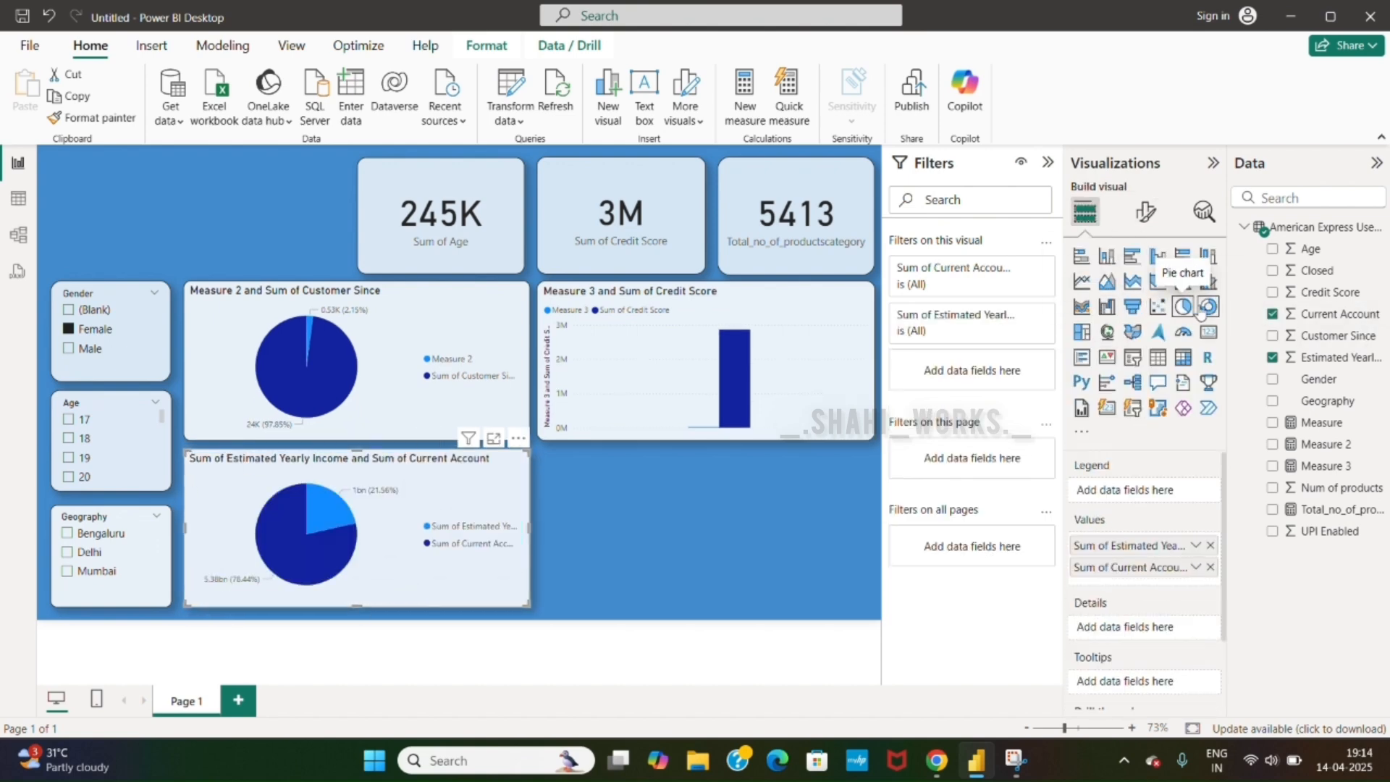
pyautogui.click(1081, 331)
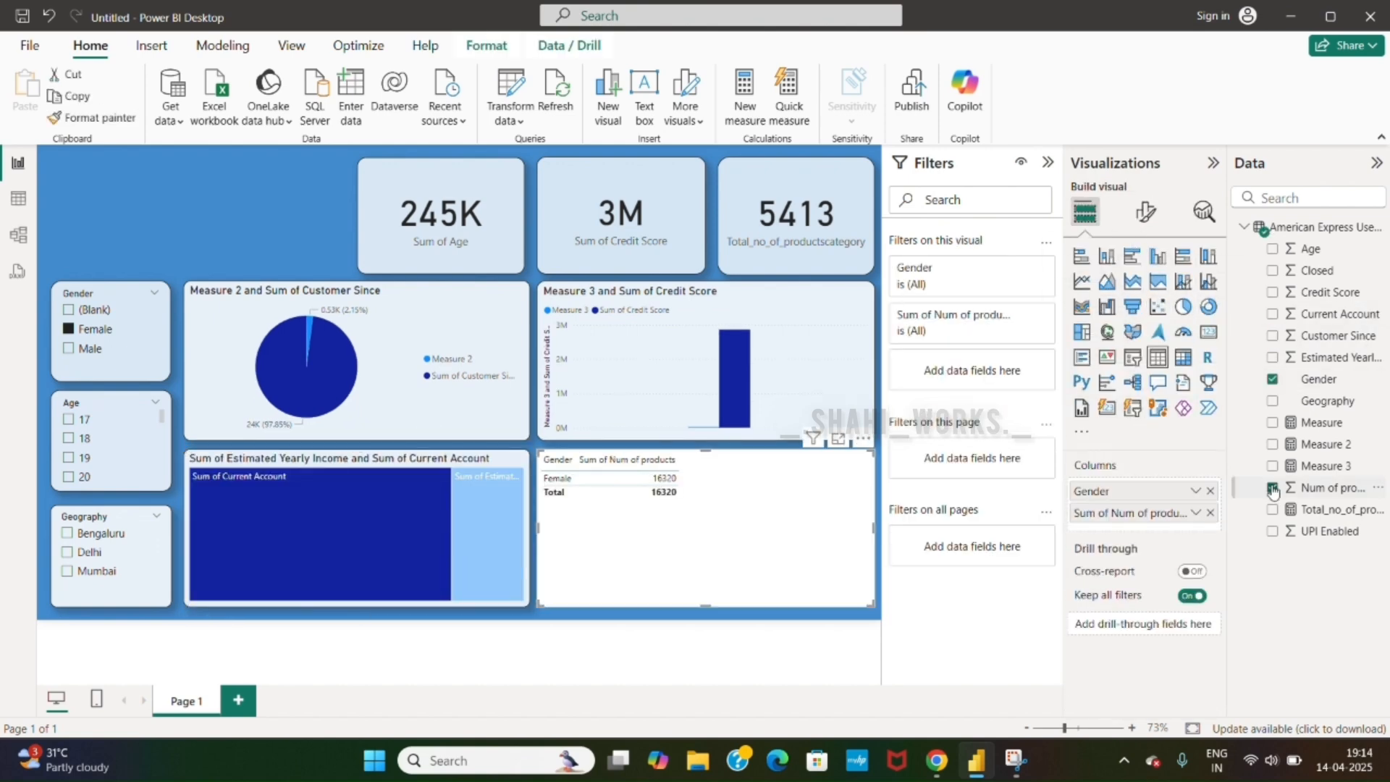
# Step: Try the matrix, gauge and filled map types on the Num of products visual beside the treemap
pyautogui.click(1182, 331)
pyautogui.click(1132, 332)
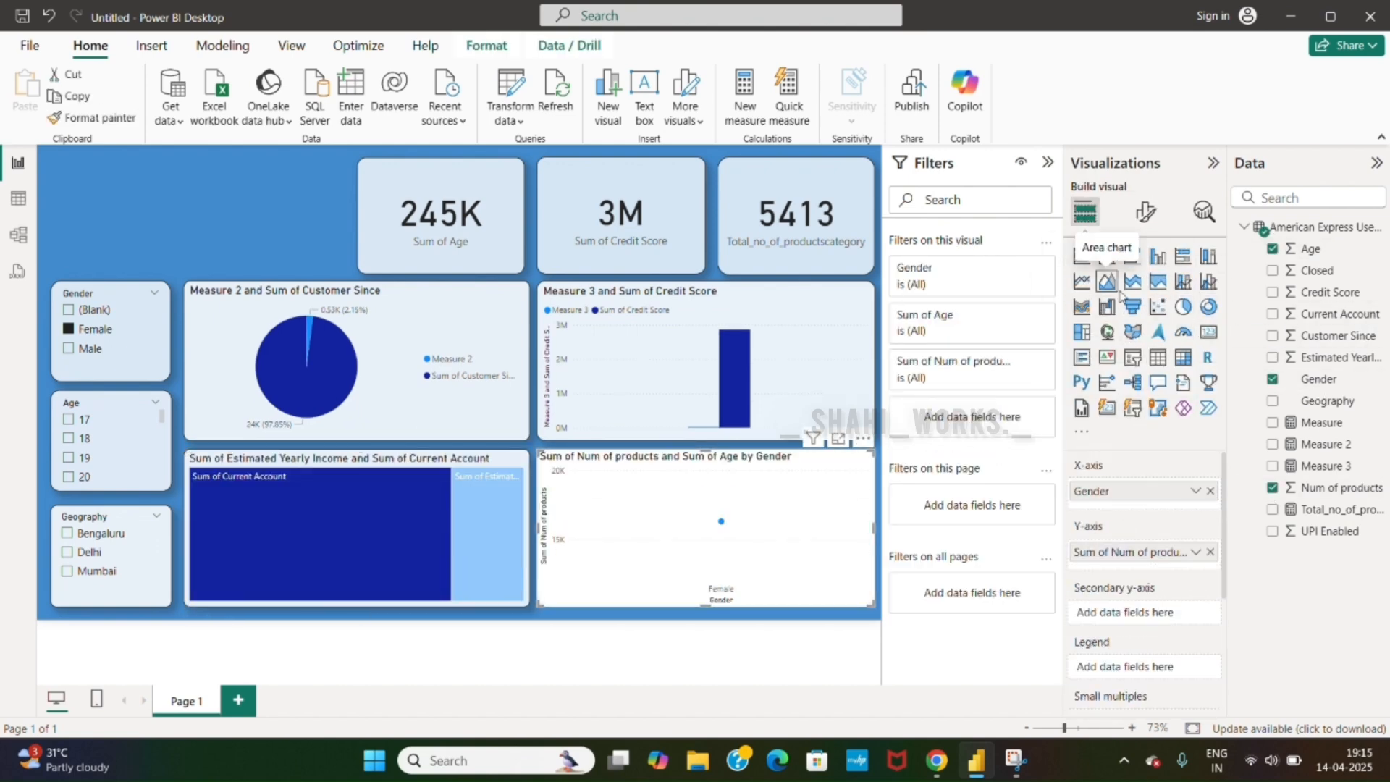
pyautogui.click(1146, 212)
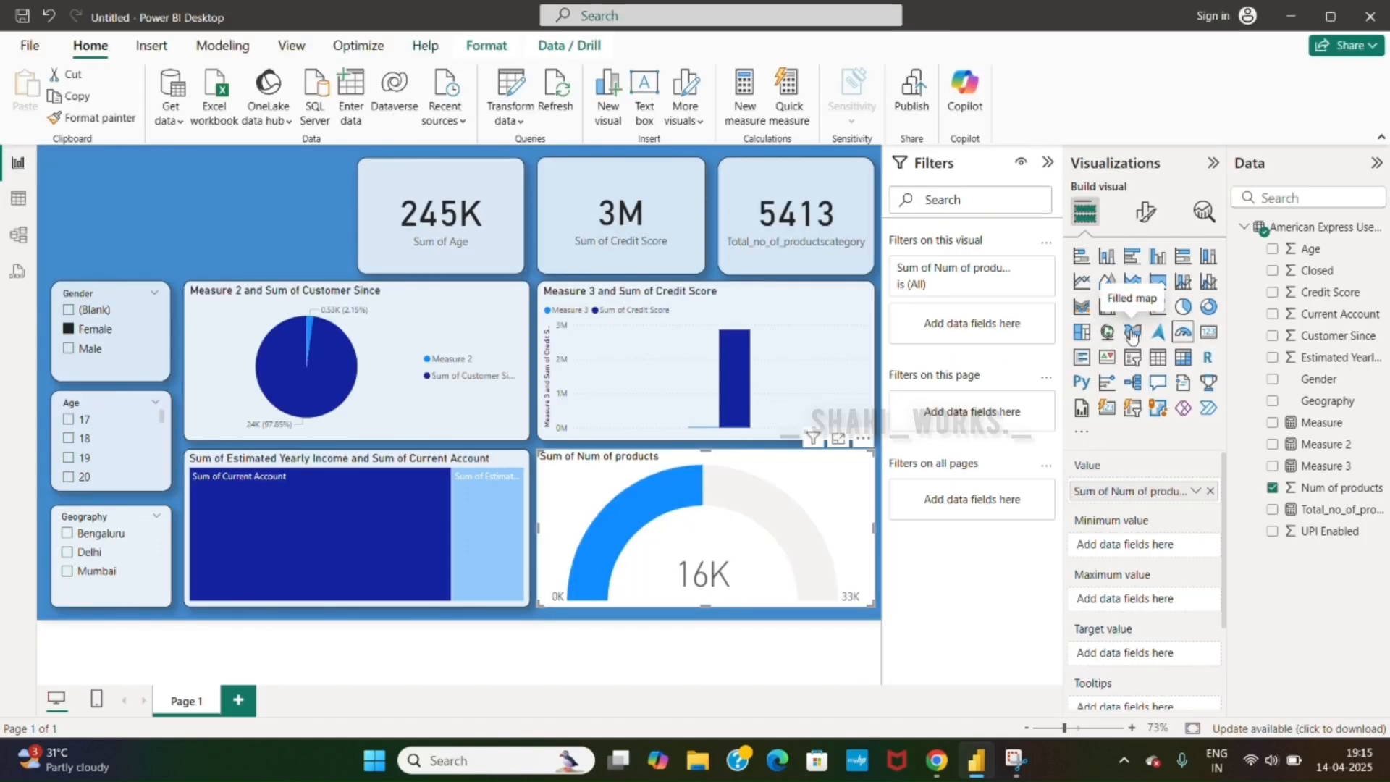
pyautogui.click(1134, 334)
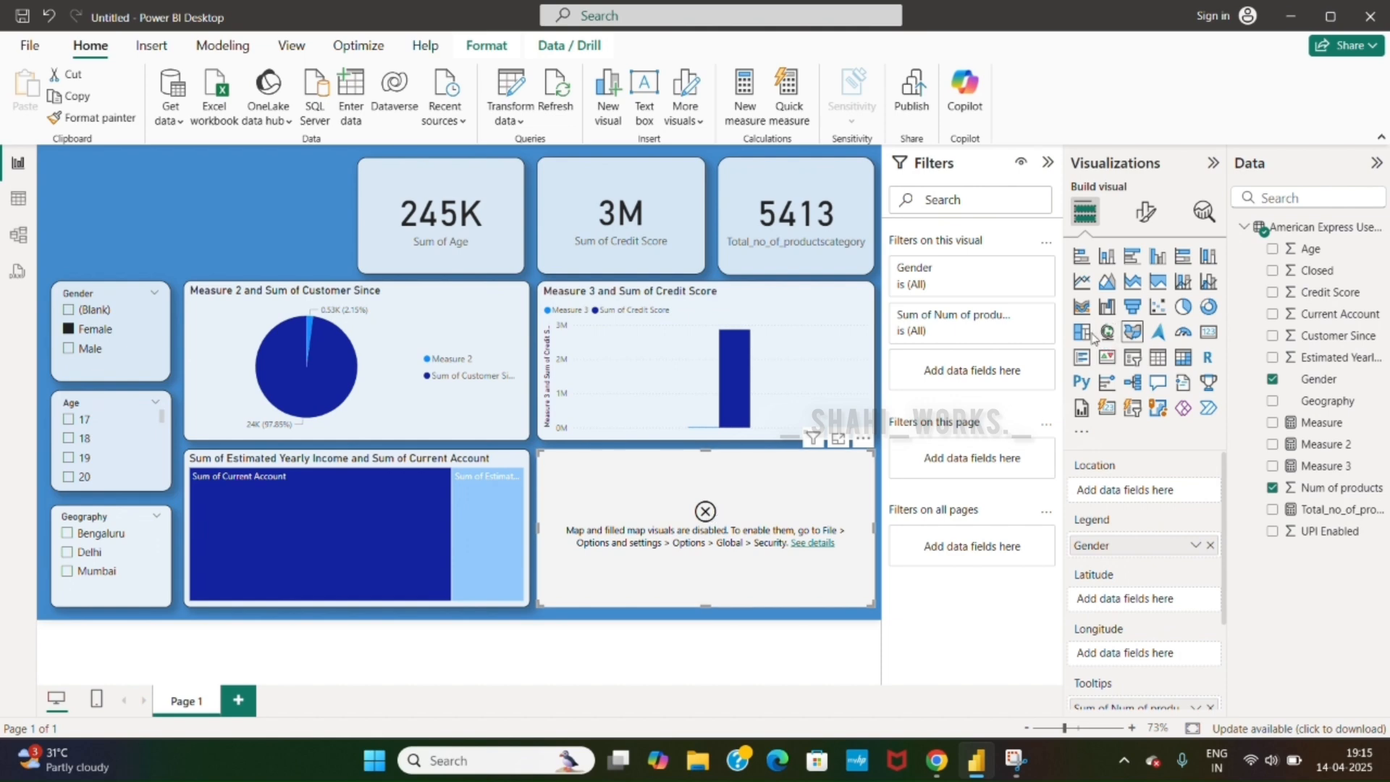
# Step: Turn the Num of products by Gender visual into a waterfall chart and add the Age field to it
pyautogui.click(1106, 306)
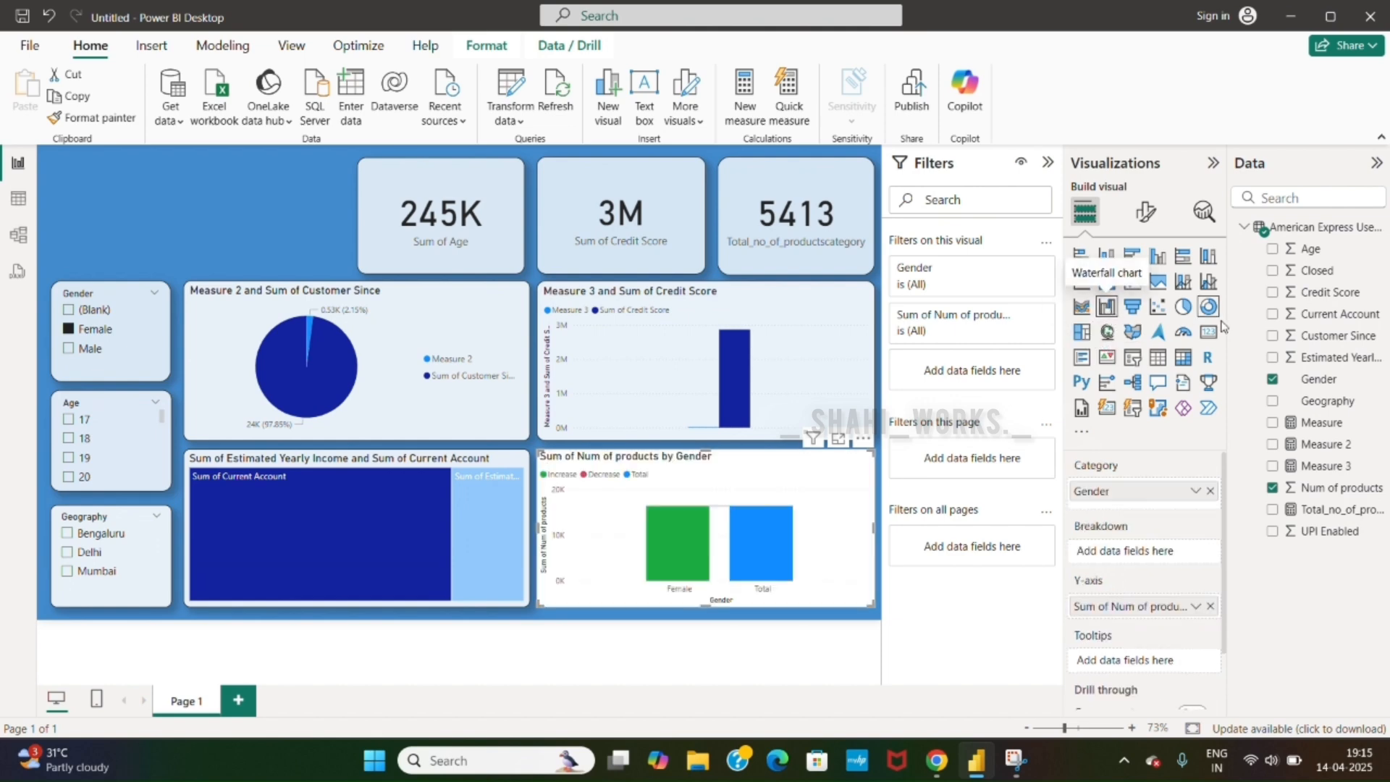
pyautogui.click(1272, 249)
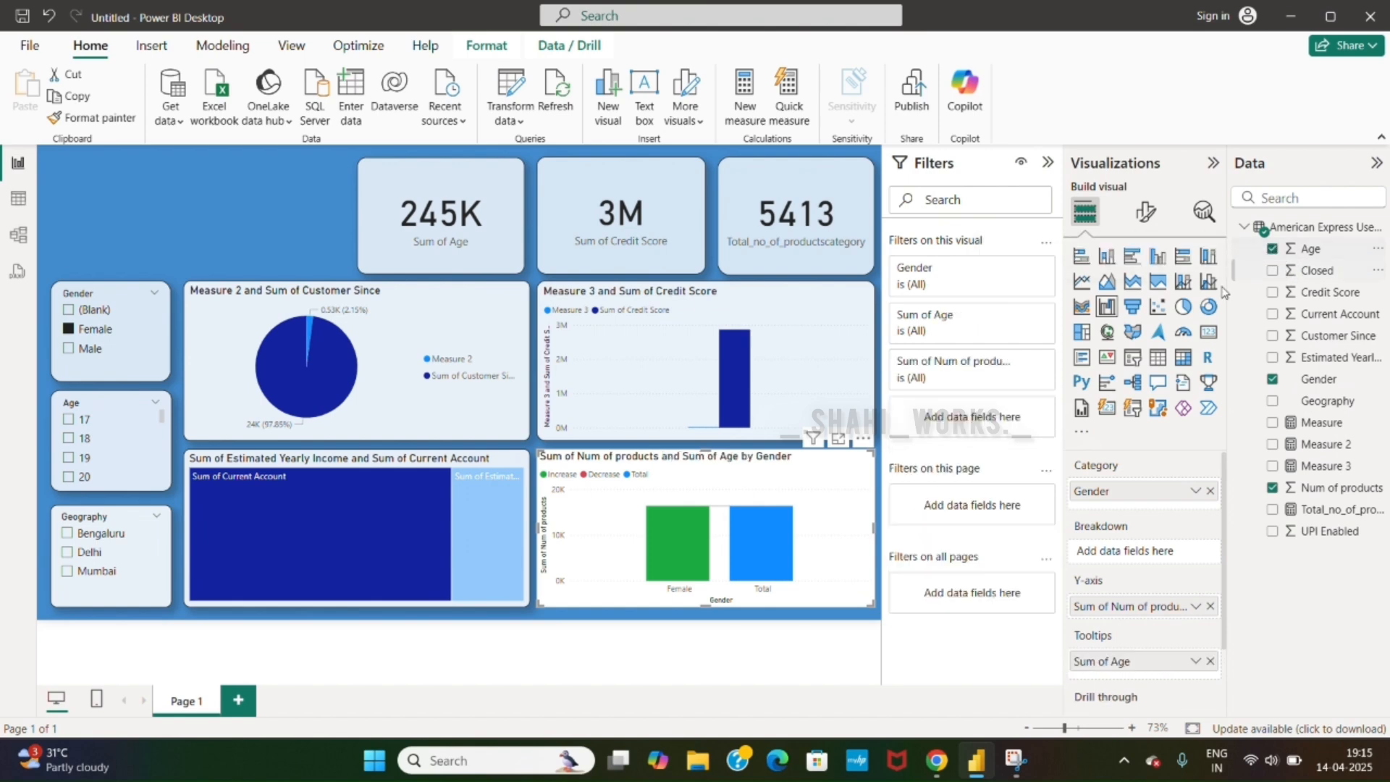
# Step: Try the funnel, ribbon, area and combined line and column types on the Num of products visual and restore the waterfall chart
pyautogui.click(1133, 308)
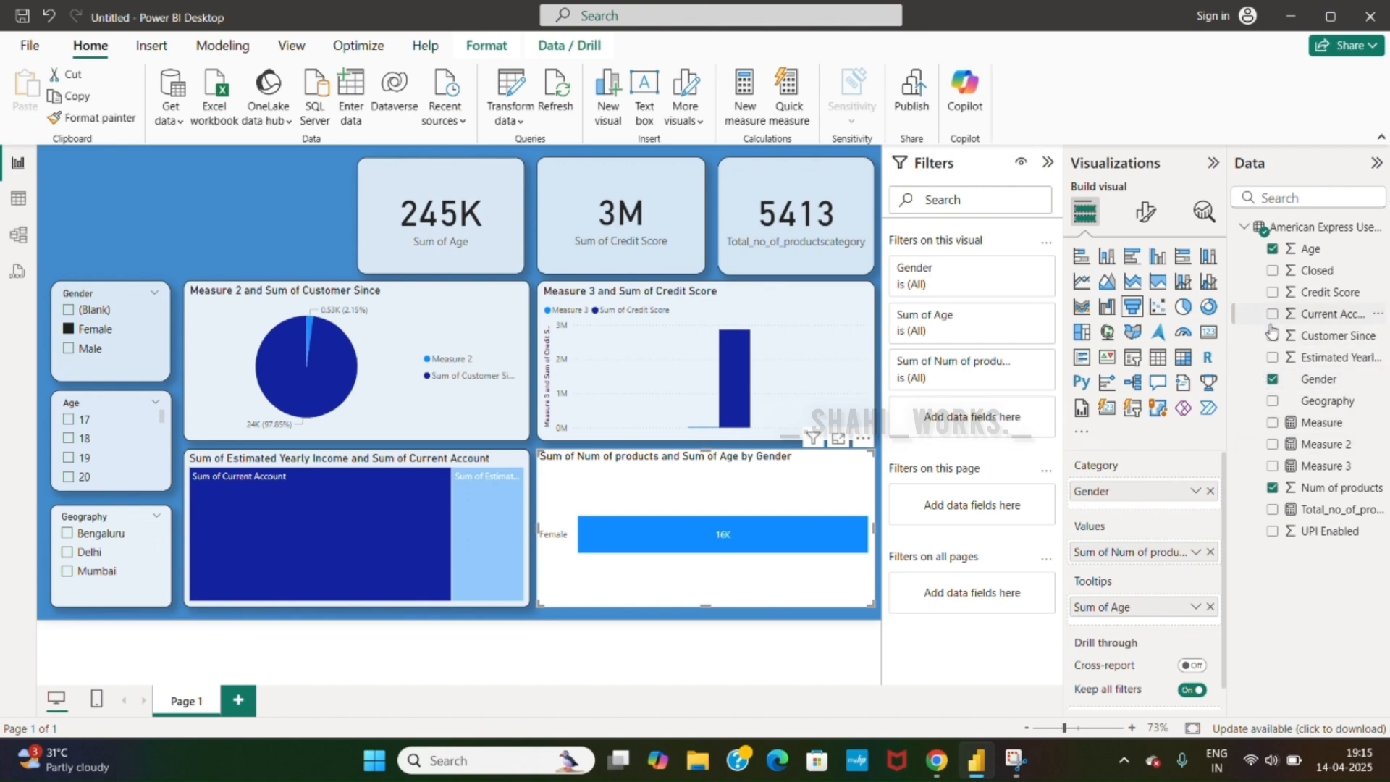
pyautogui.click(1082, 307)
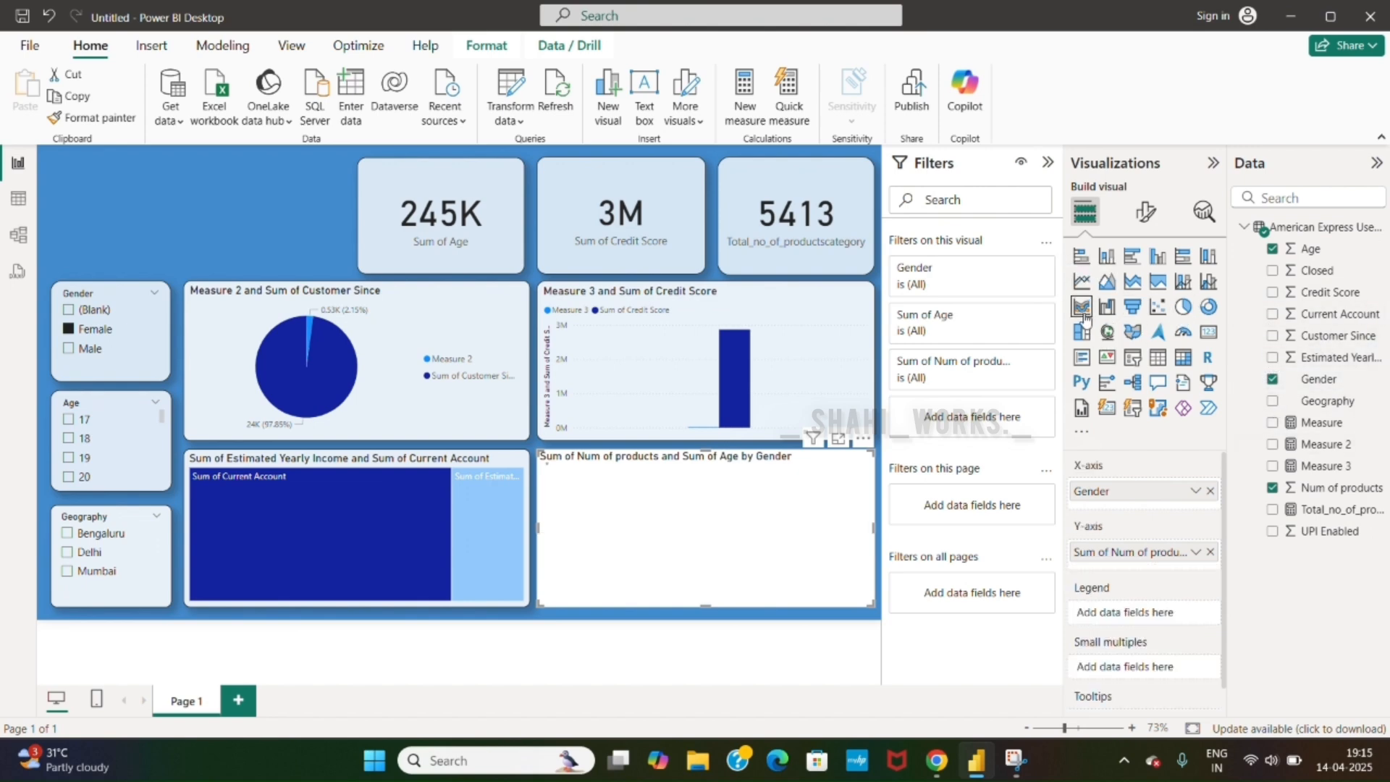
pyautogui.click(1107, 282)
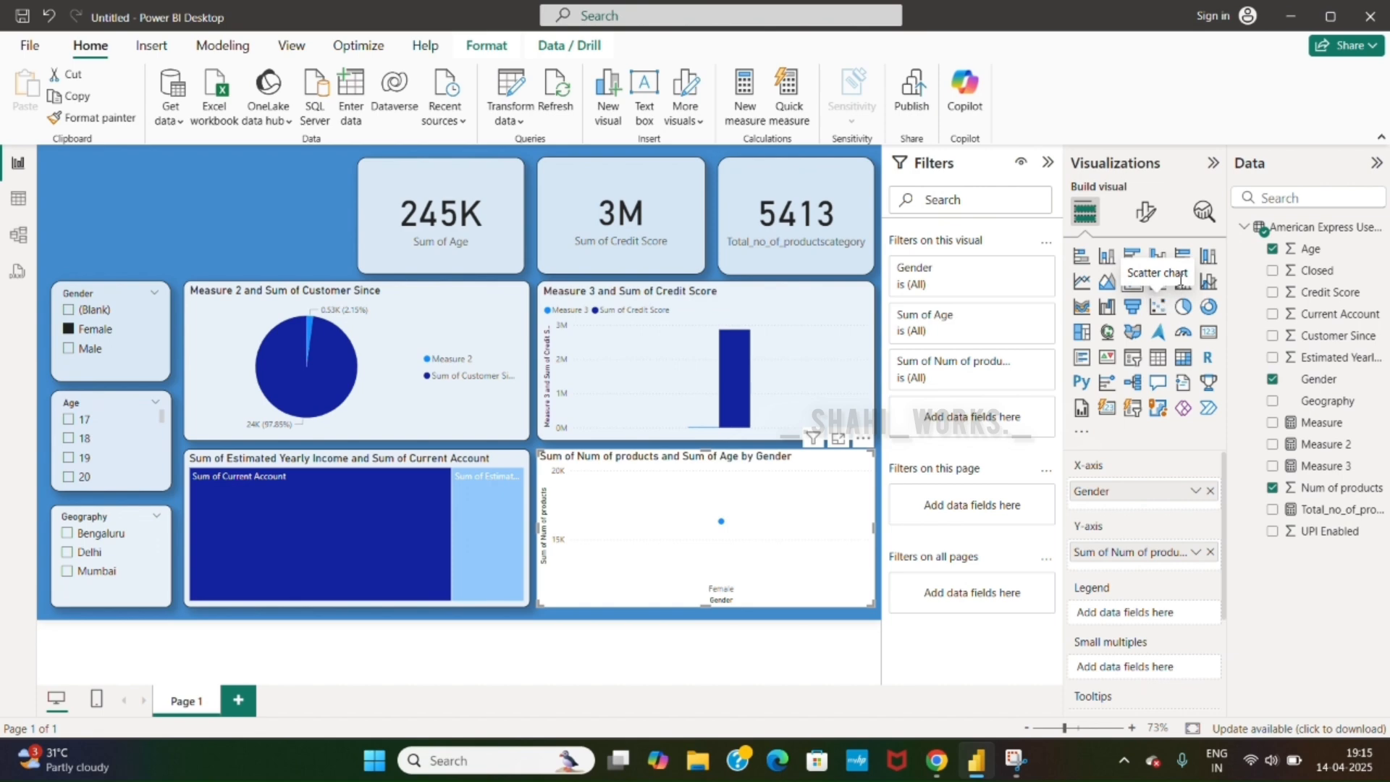
pyautogui.click(1201, 283)
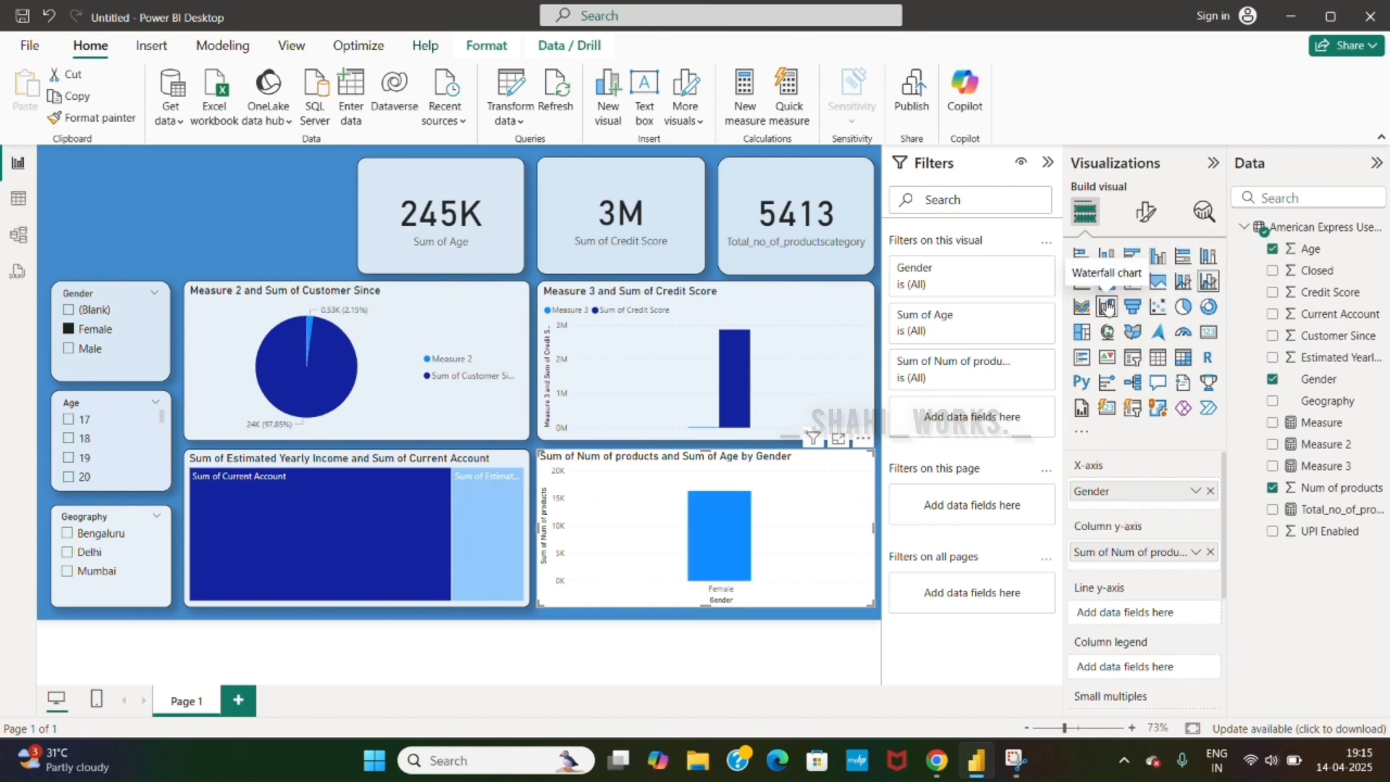
pyautogui.click(1107, 306)
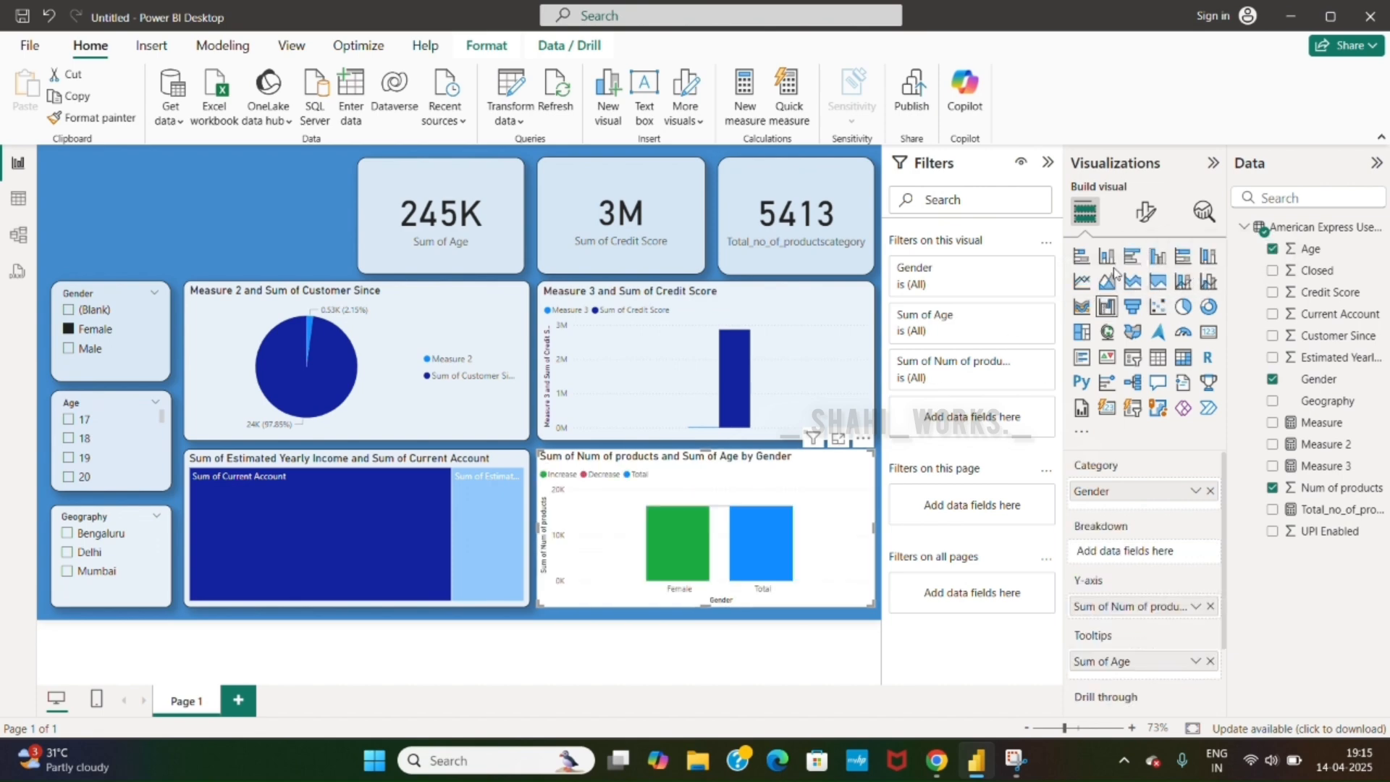
# Step: Give the waterfall chart a partly transparent background, rounded border and shadow
pyautogui.click(1146, 211)
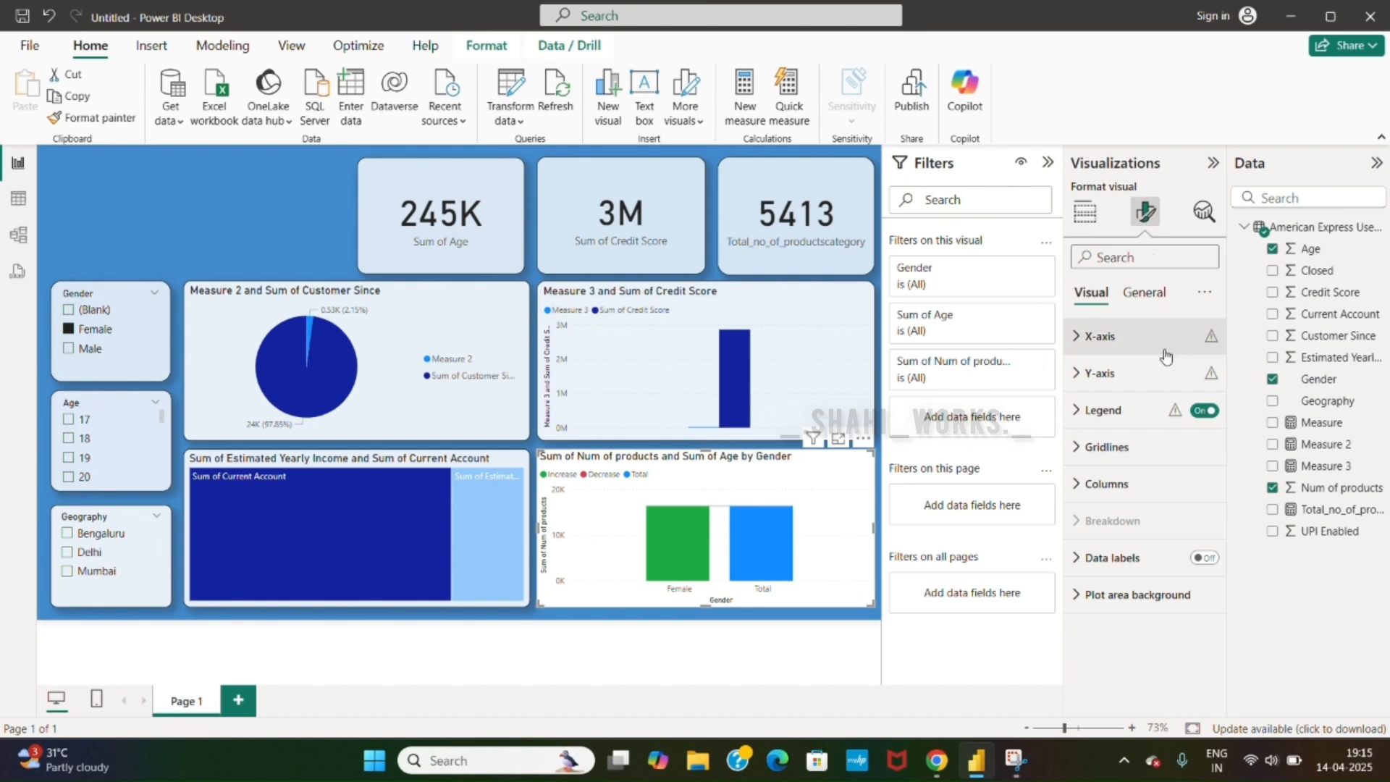
pyautogui.click(1156, 297)
pyautogui.click(1157, 405)
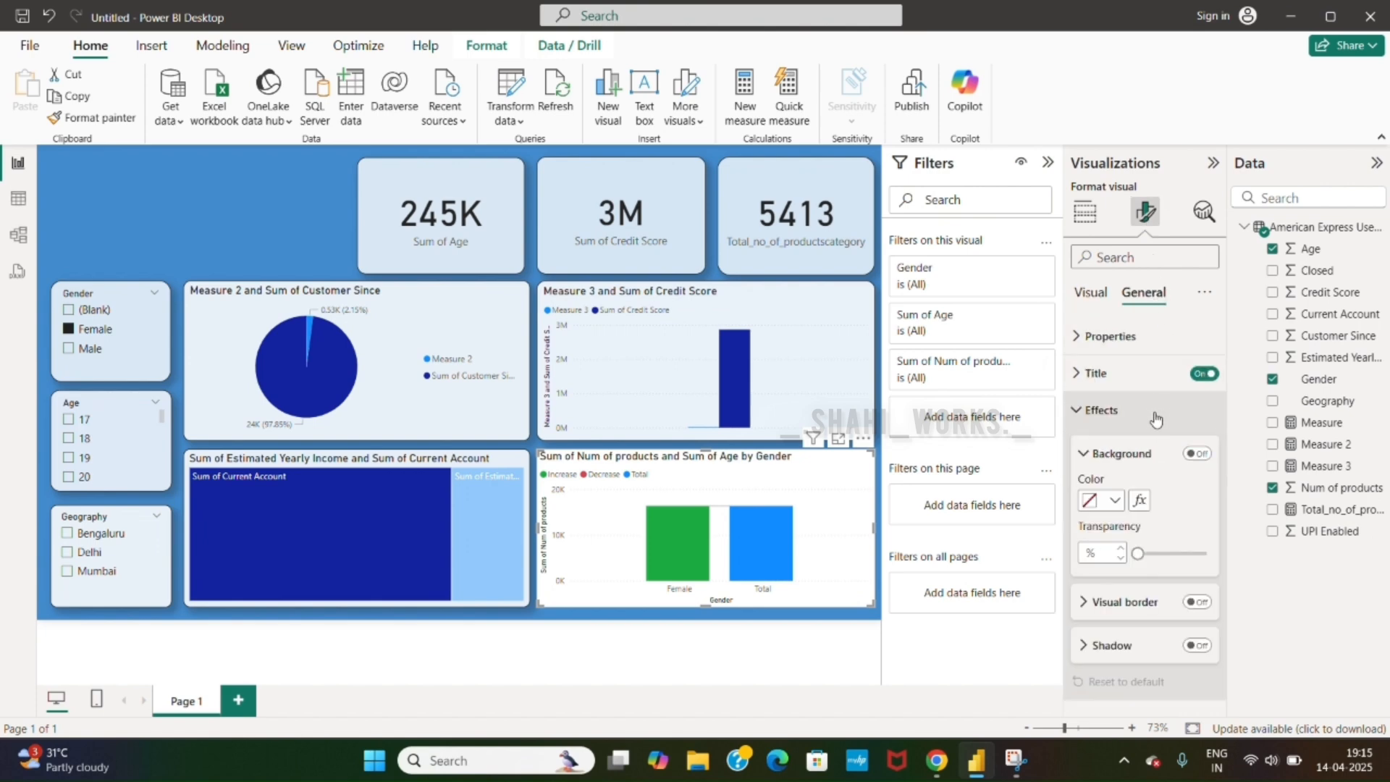
pyautogui.click(1202, 602)
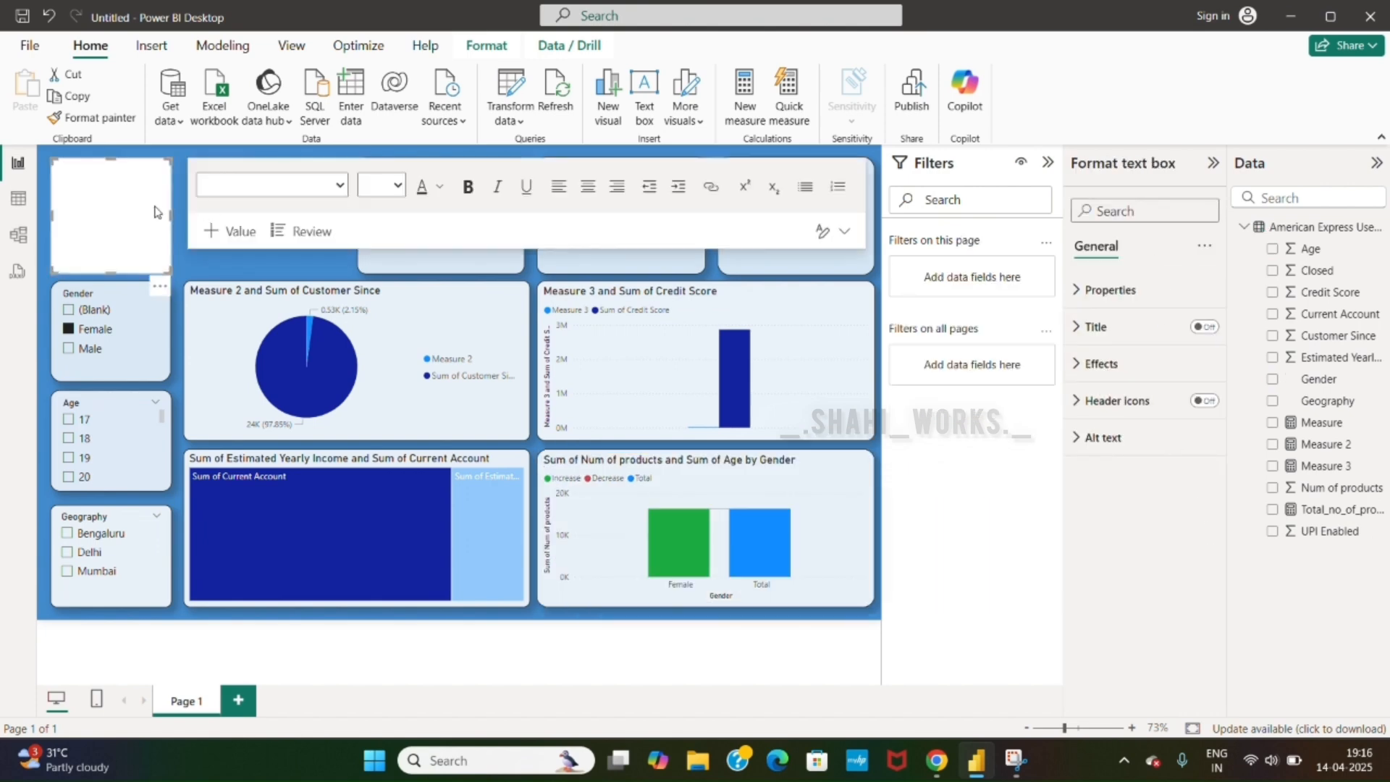
# Step: Widen the blank text box above the slicers up to the first KPI card and turn on its title and header icons
pyautogui.moveTo(172, 213); pyautogui.dragTo(342, 237)
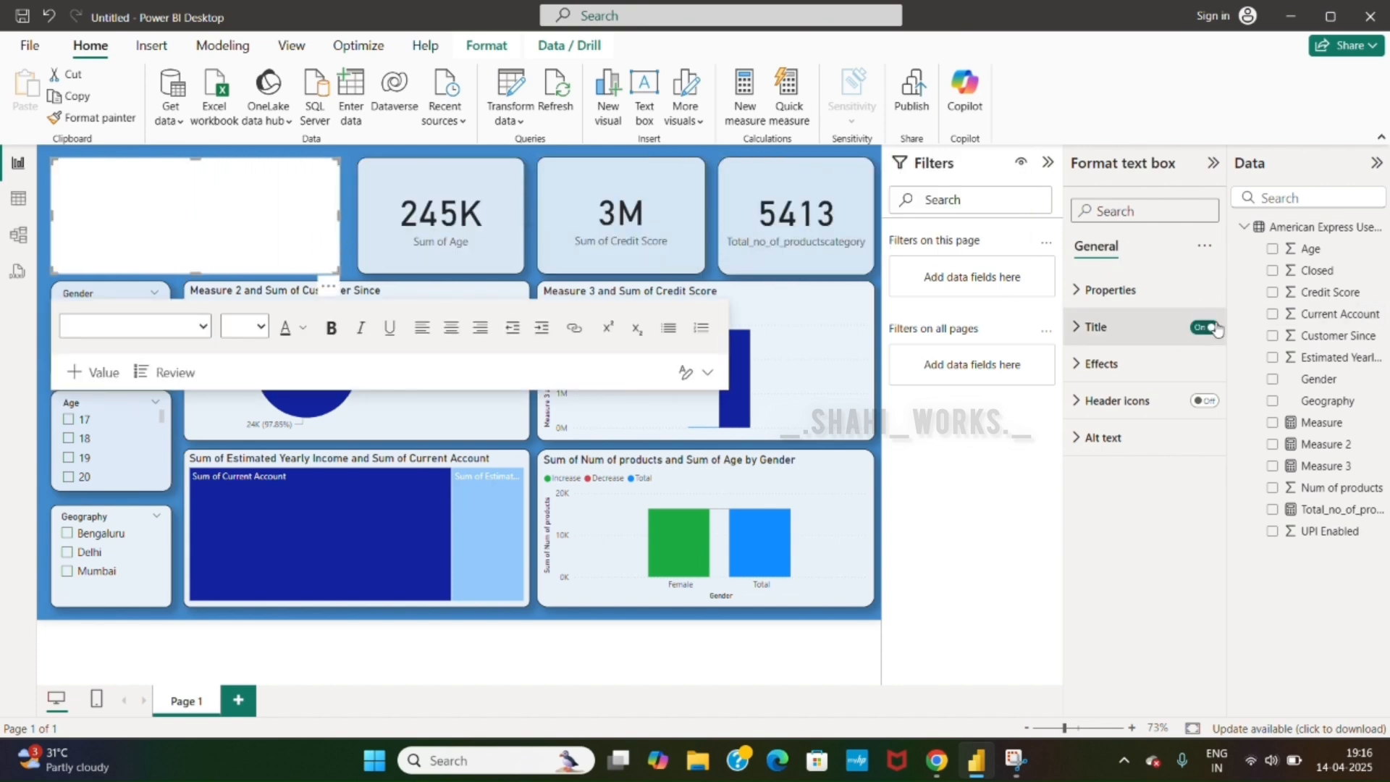
pyautogui.click(1204, 400)
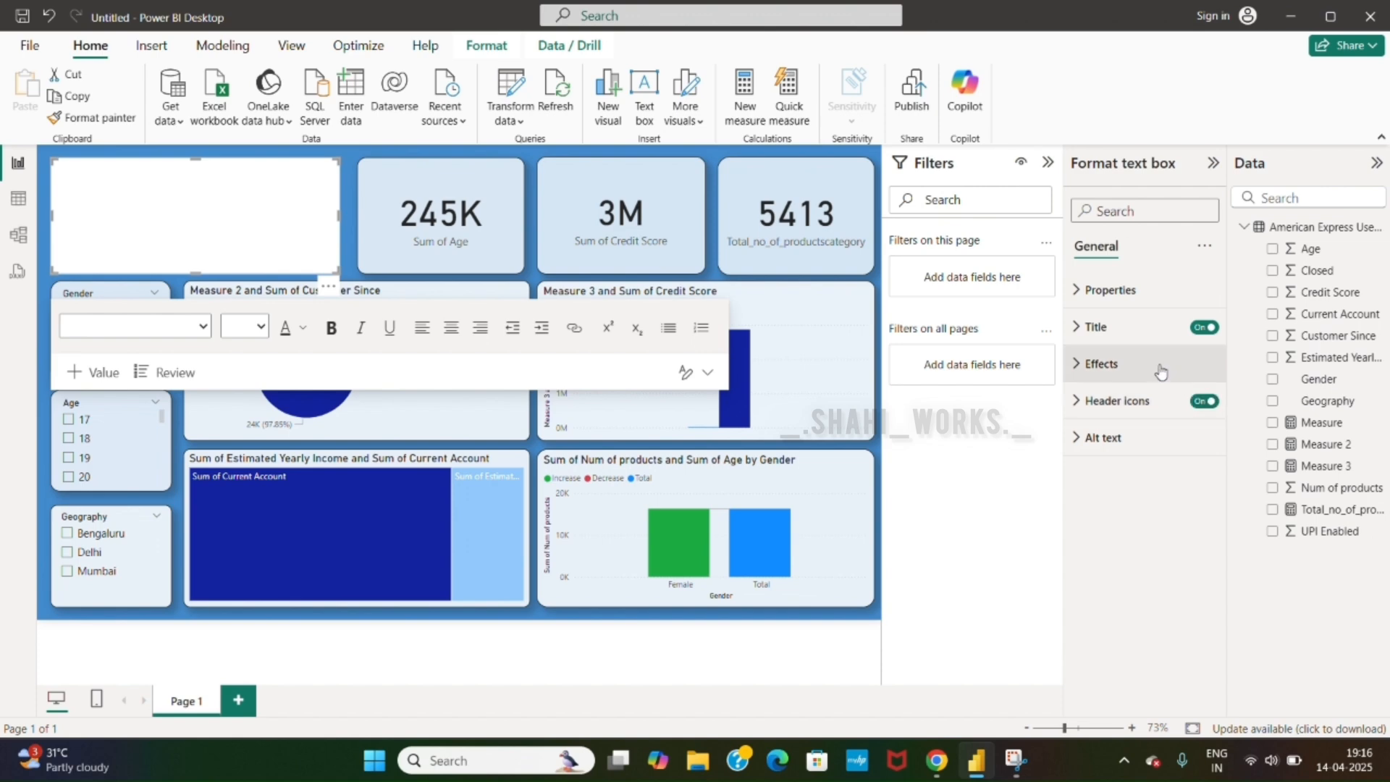
# Step: Set the text box background transparency to 19% and turn on its border with 15 px rounded corners
pyautogui.click(1160, 372)
pyautogui.click(1117, 455)
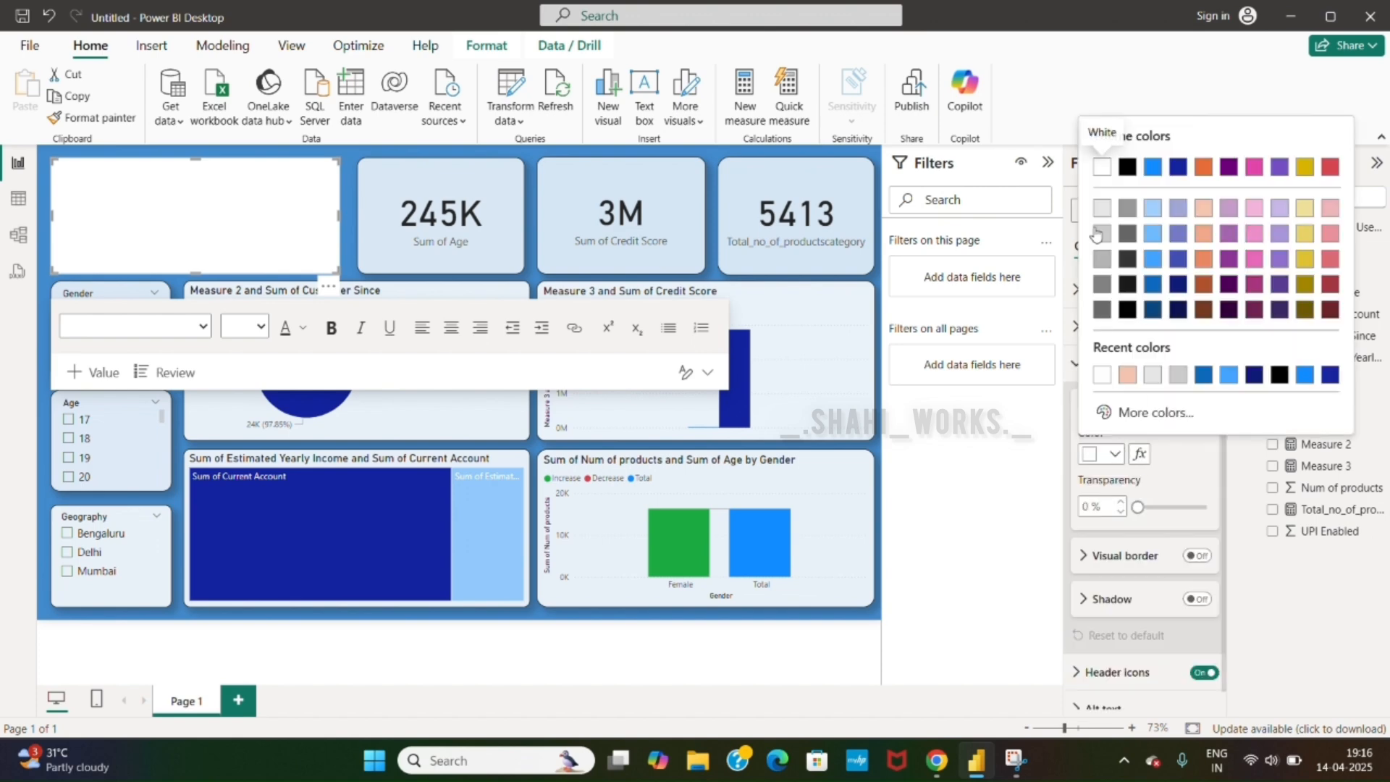
pyautogui.click(1155, 513)
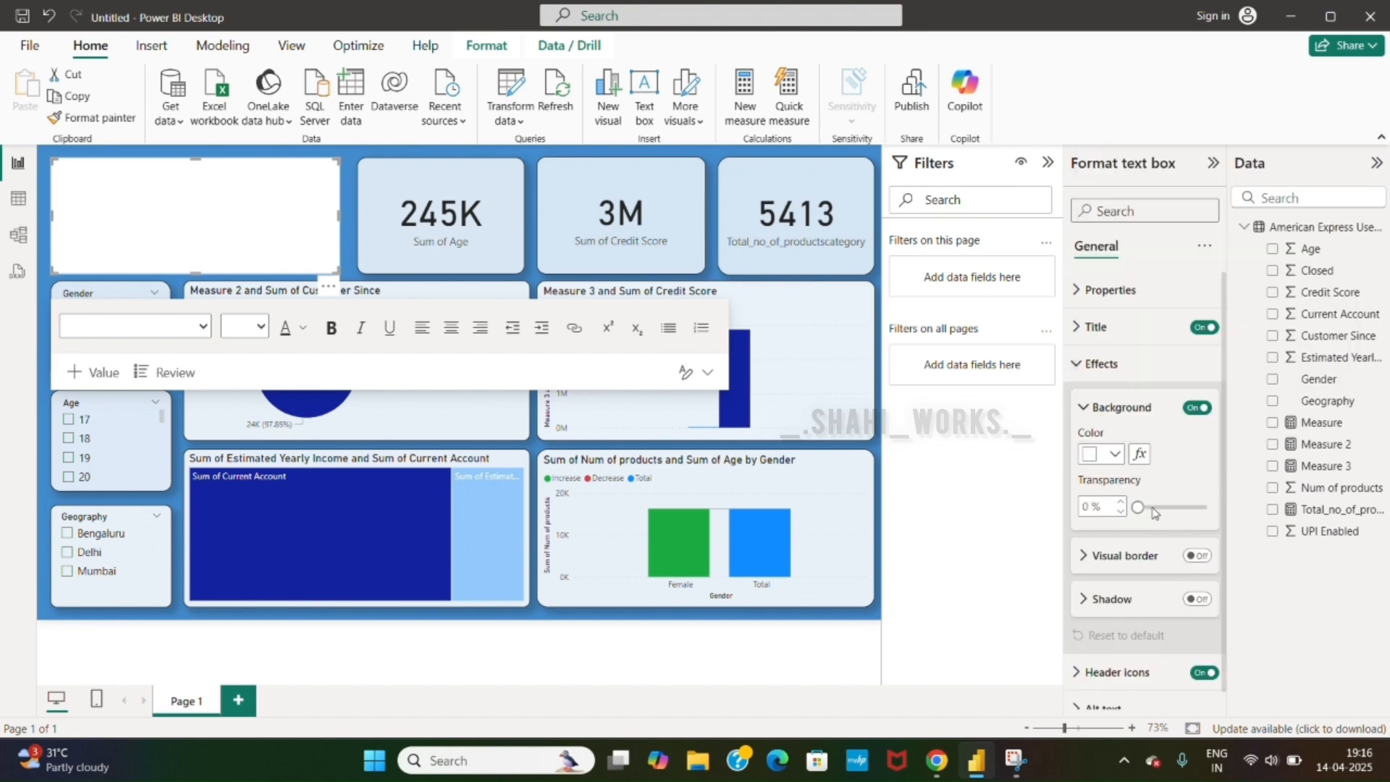
pyautogui.click(1151, 507)
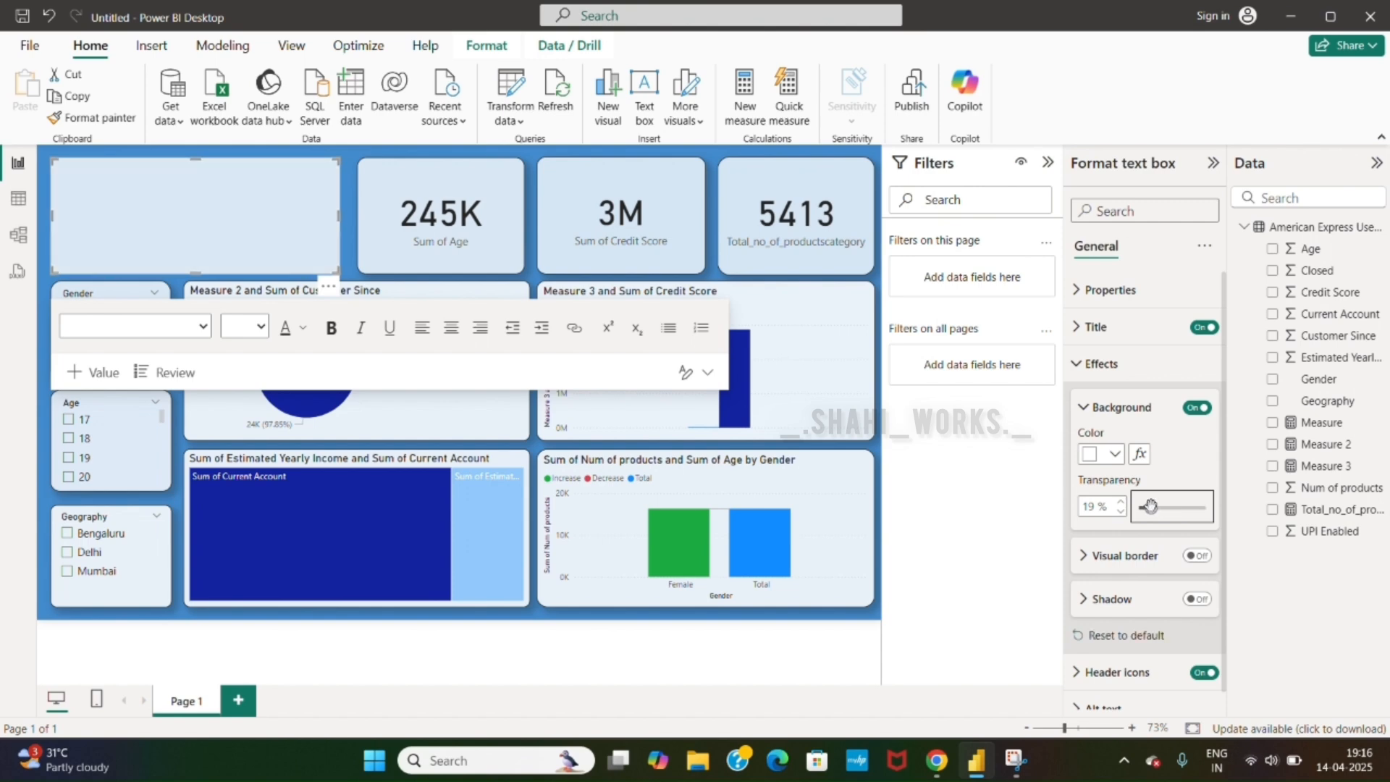
pyautogui.click(1199, 556)
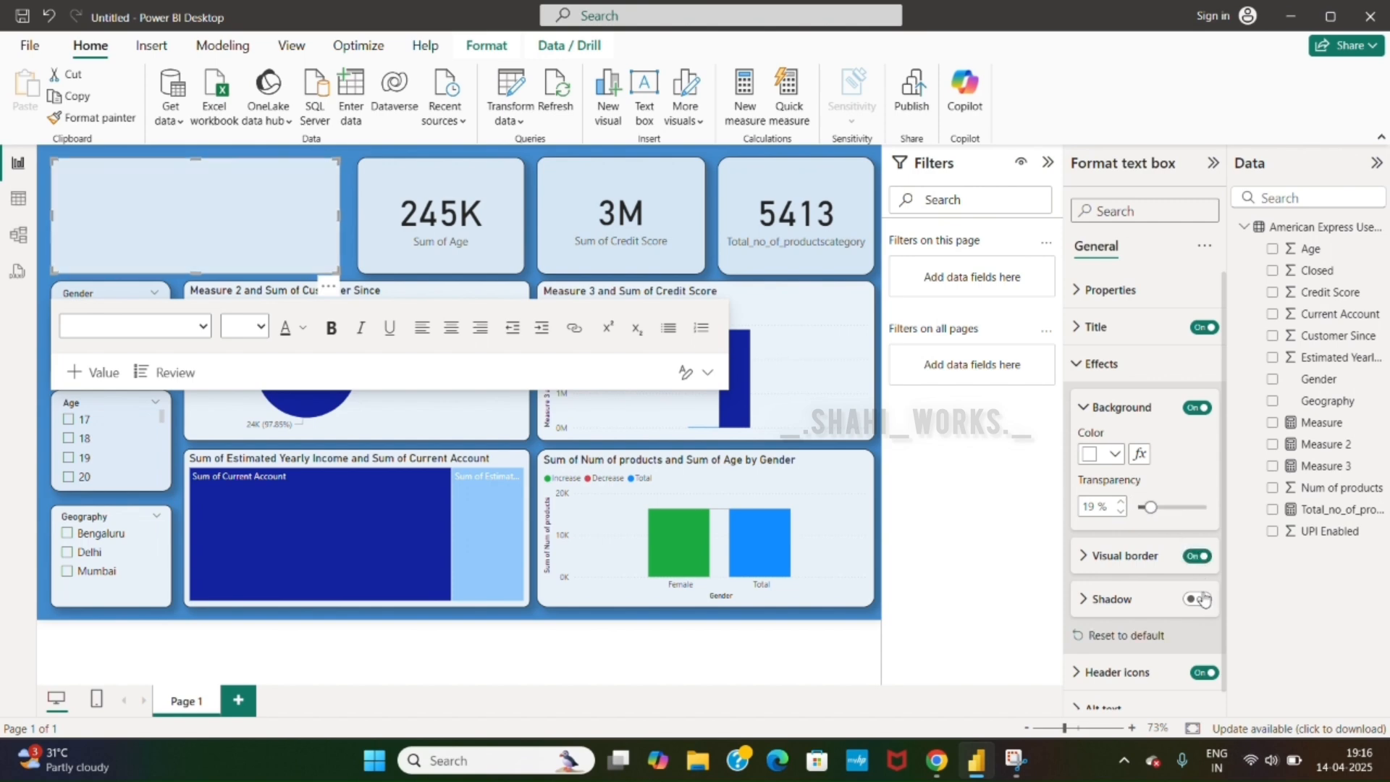
pyautogui.click(1135, 558)
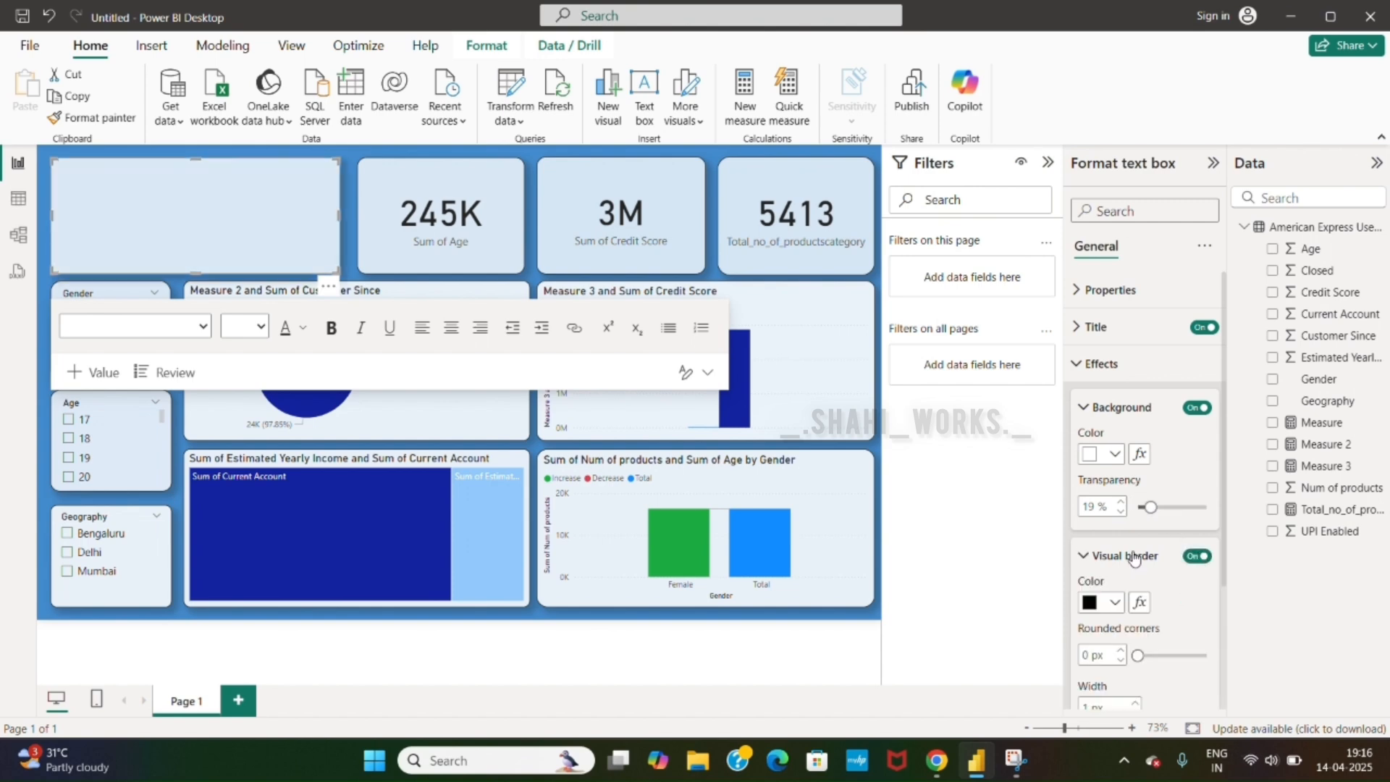
pyautogui.click(1172, 656)
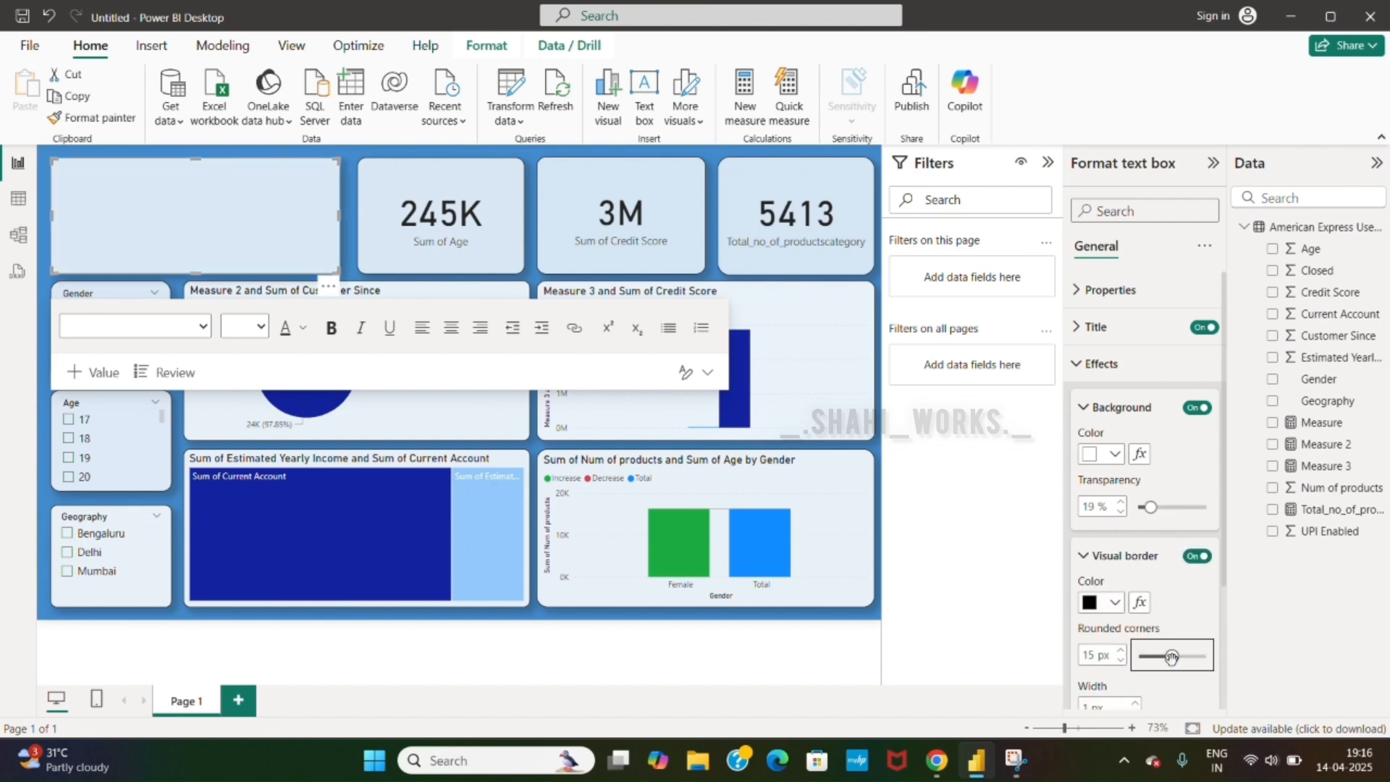
# Step: Enter the title AMERICAN EXPRESS ANALYSIS in the text box in the Segoe UI font
pyautogui.click(171, 328)
pyautogui.click(171, 378)
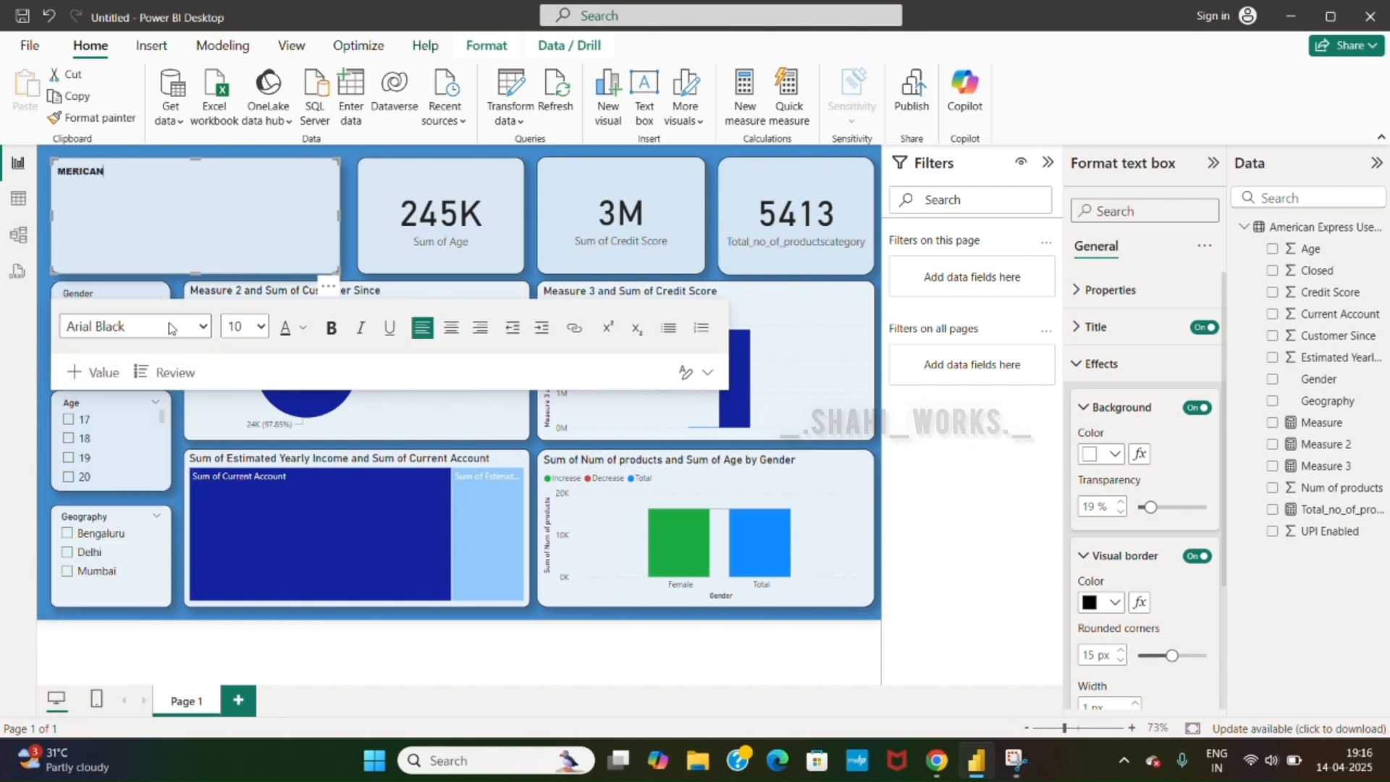
pyautogui.press('BackSpace')
pyautogui.press('BackSpace')
pyautogui.press('BackSpace')
pyautogui.press('BackSpace')
pyautogui.press('BackSpace')
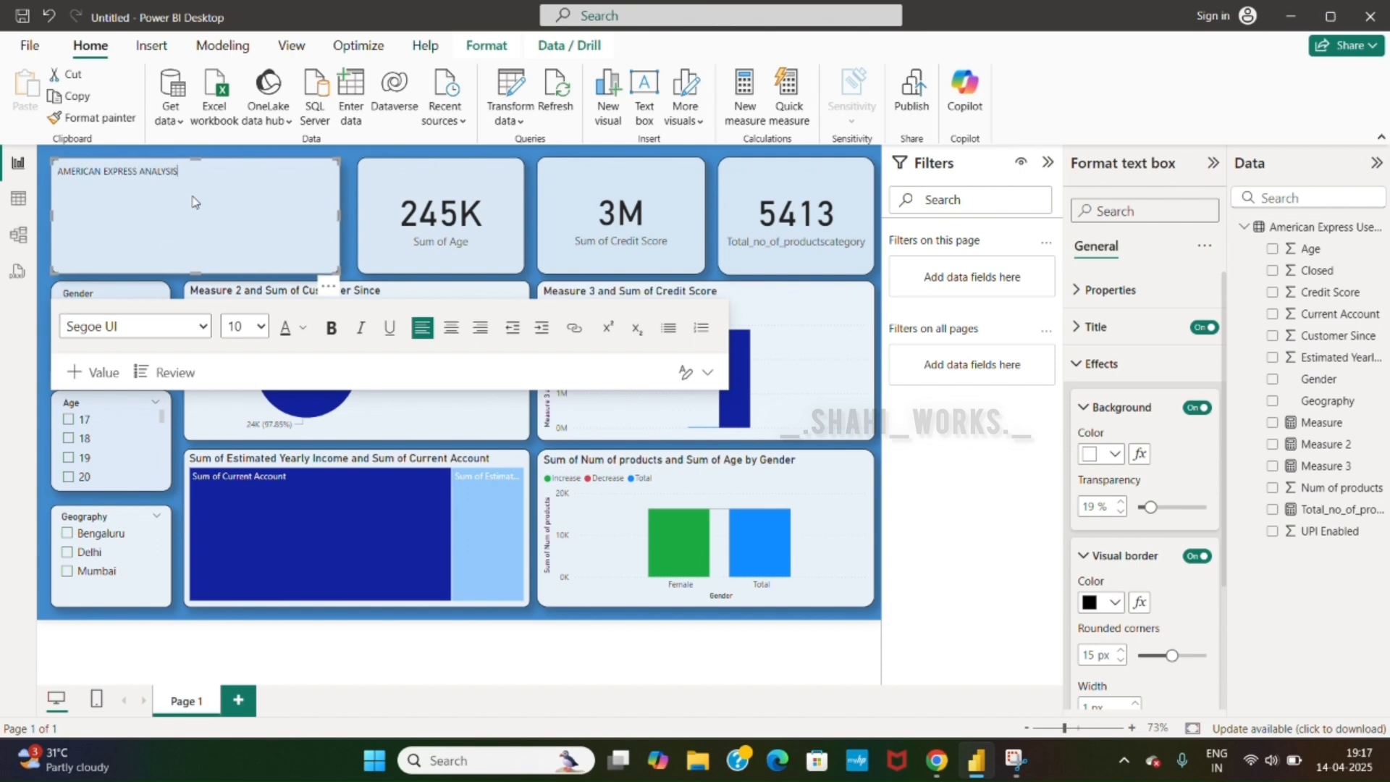
# Step: Format the AMERICAN EXPRESS ANALYSIS title as bold, size 16 and centred
pyautogui.moveTo(193, 174); pyautogui.dragTo(68, 188)
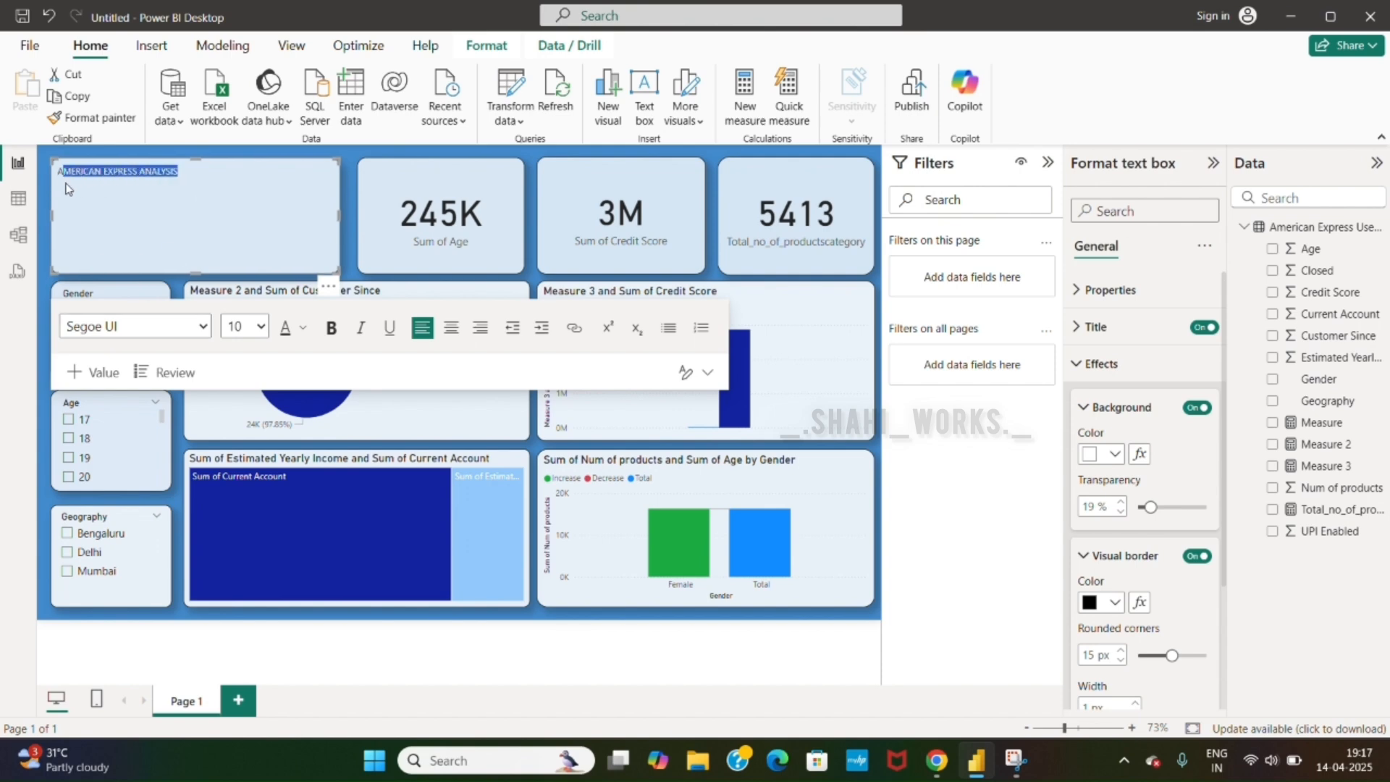
pyautogui.click(254, 332)
pyautogui.click(236, 519)
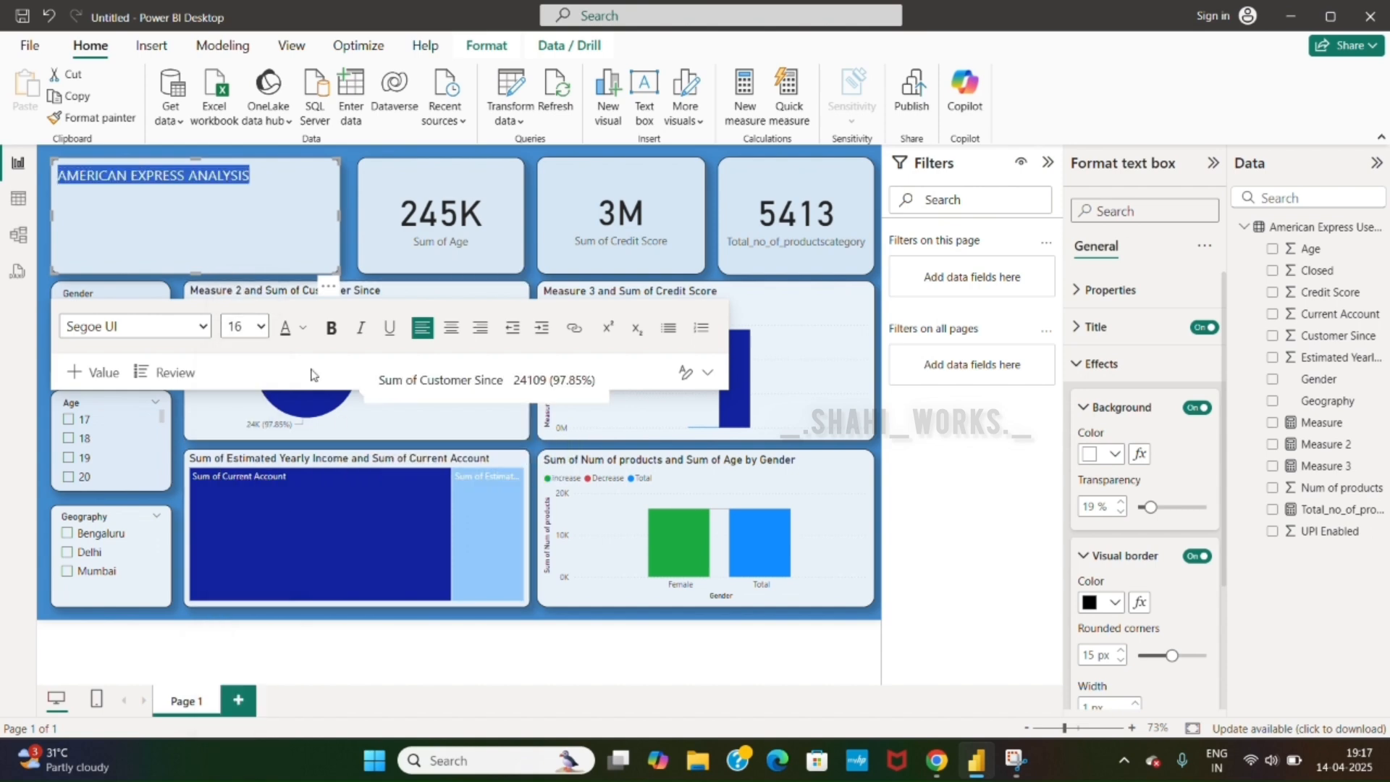
pyautogui.click(331, 329)
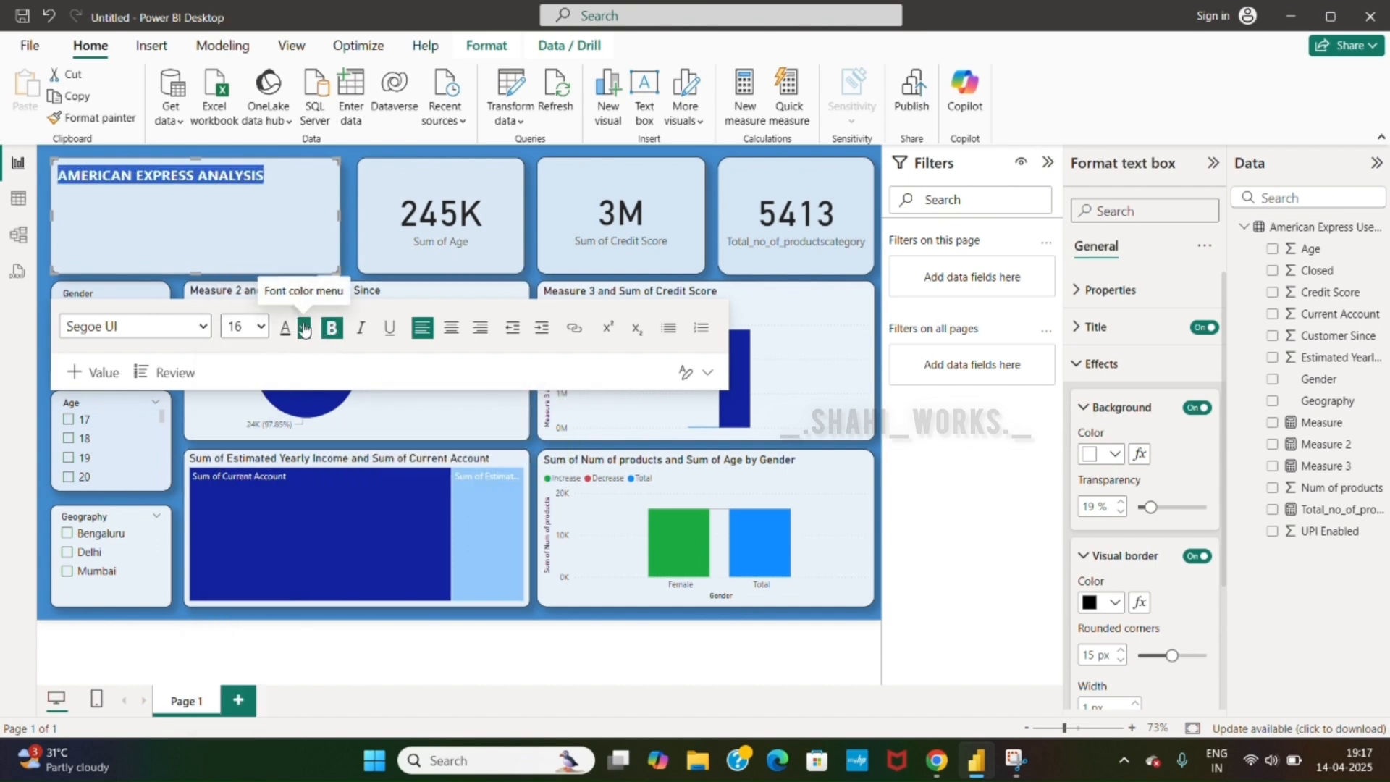
pyautogui.click(302, 328)
pyautogui.click(346, 392)
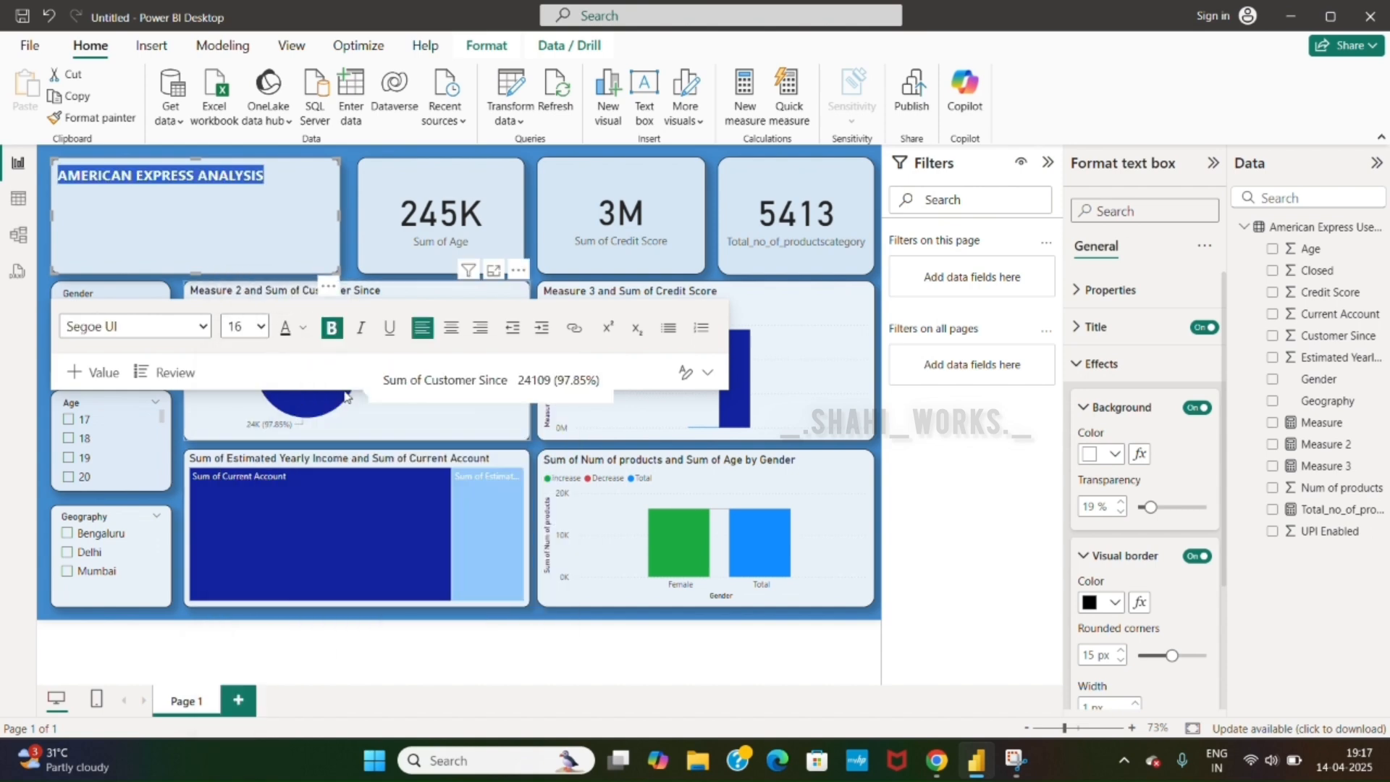
pyautogui.click(452, 330)
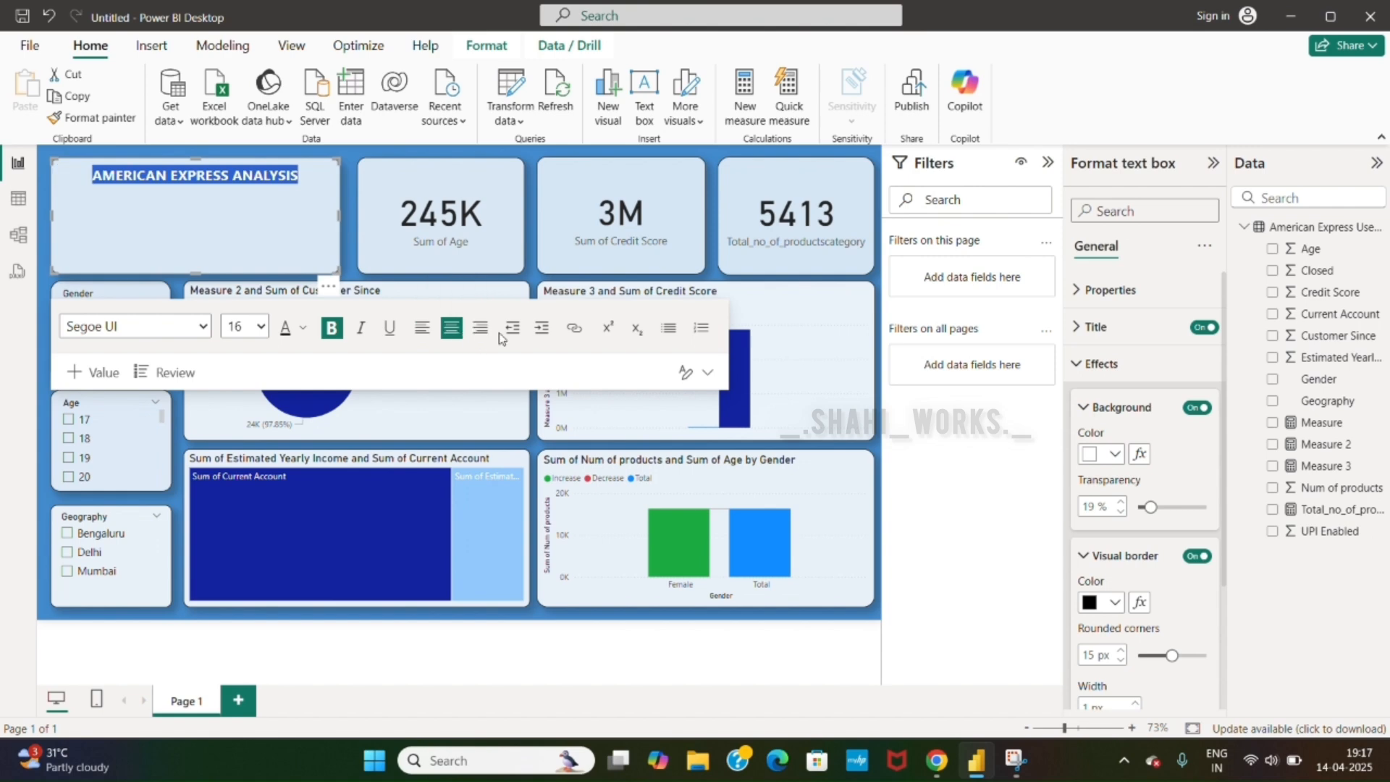
# Step: Try title font sizes 24 and 28, and shorten the text box to fit the title on two lines at size 24
pyautogui.click(264, 331)
pyautogui.click(264, 603)
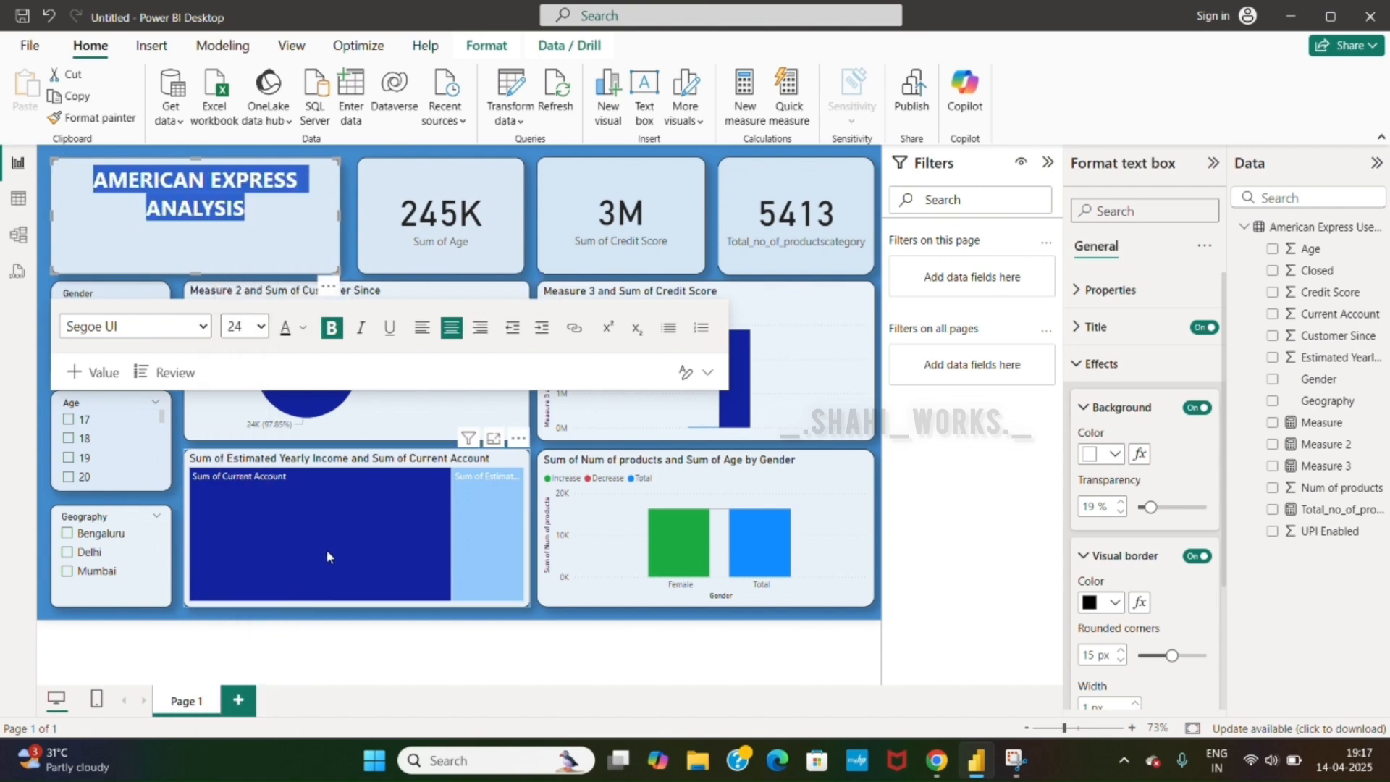
pyautogui.click(261, 327)
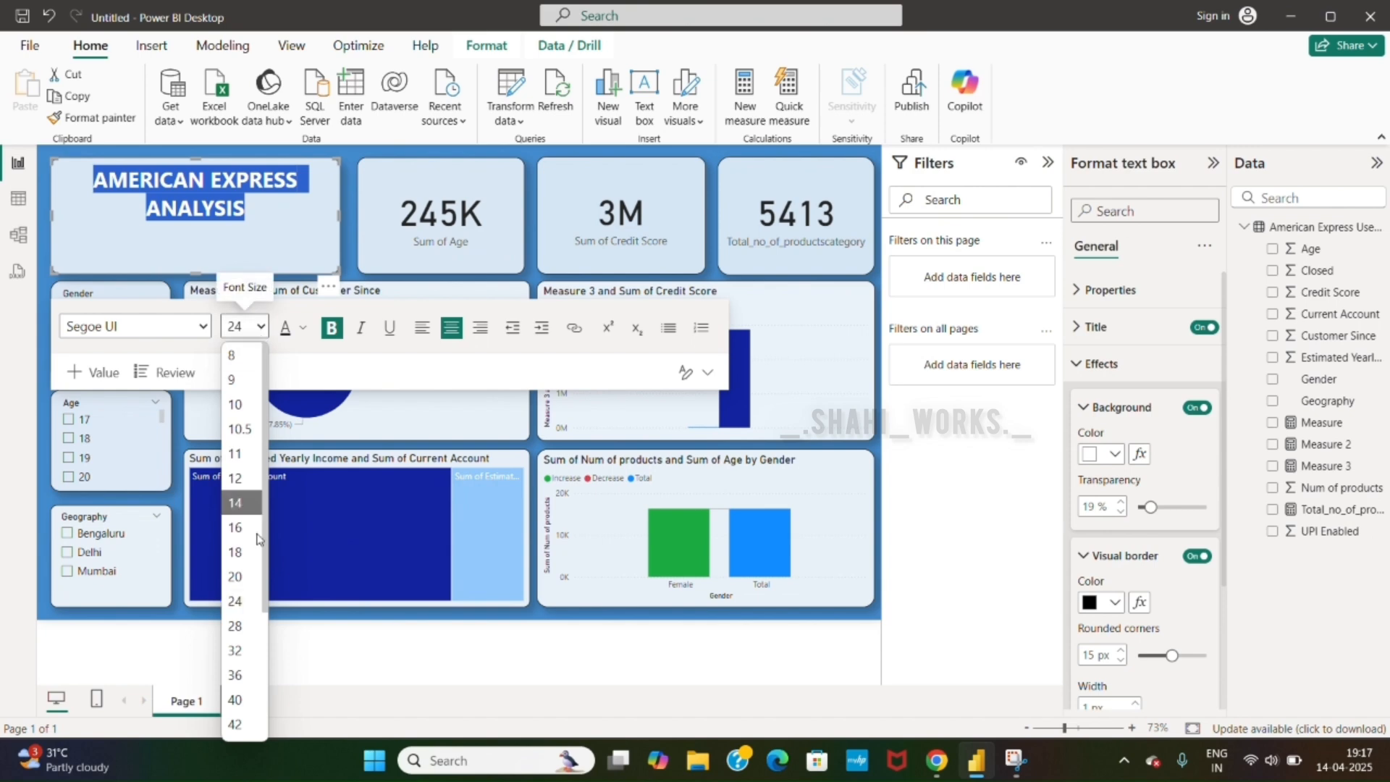
pyautogui.click(254, 627)
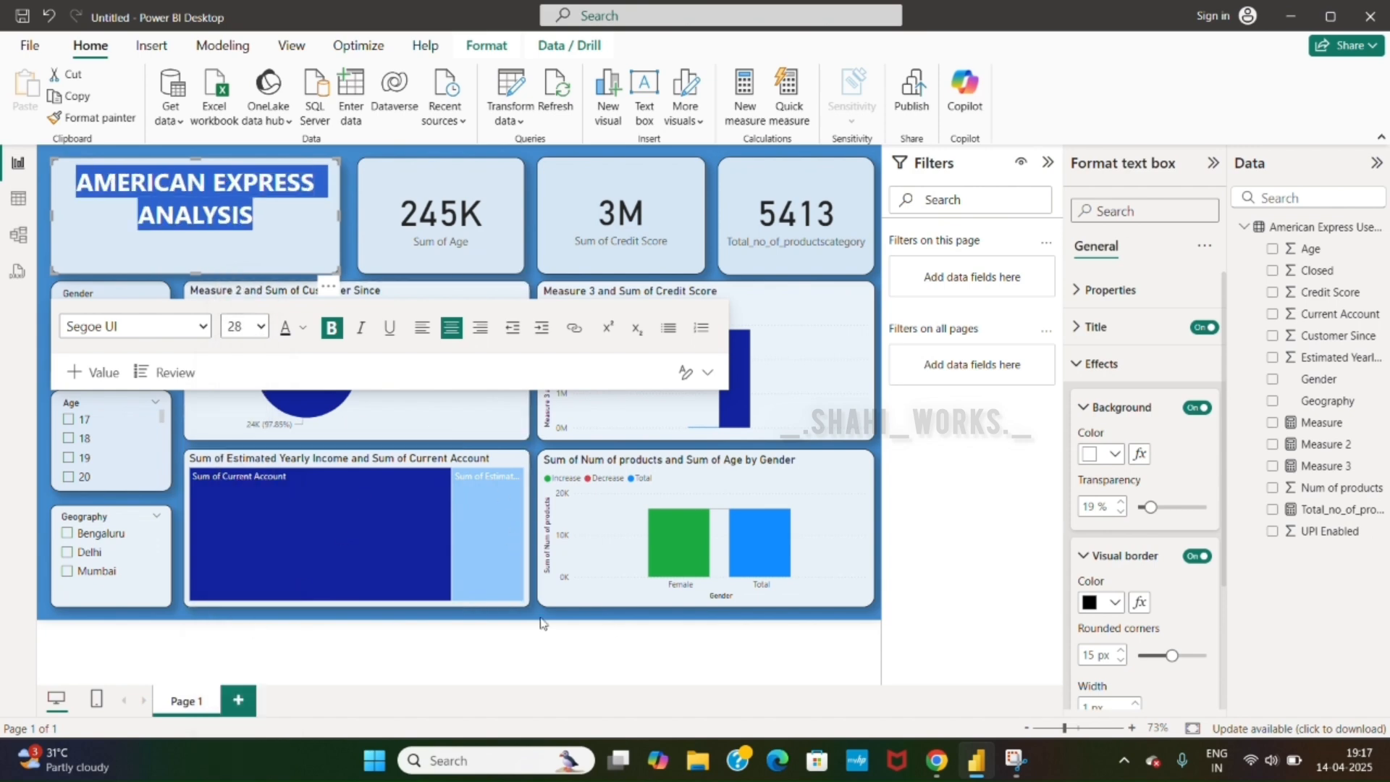
pyautogui.moveTo(197, 268); pyautogui.dragTo(197, 229)
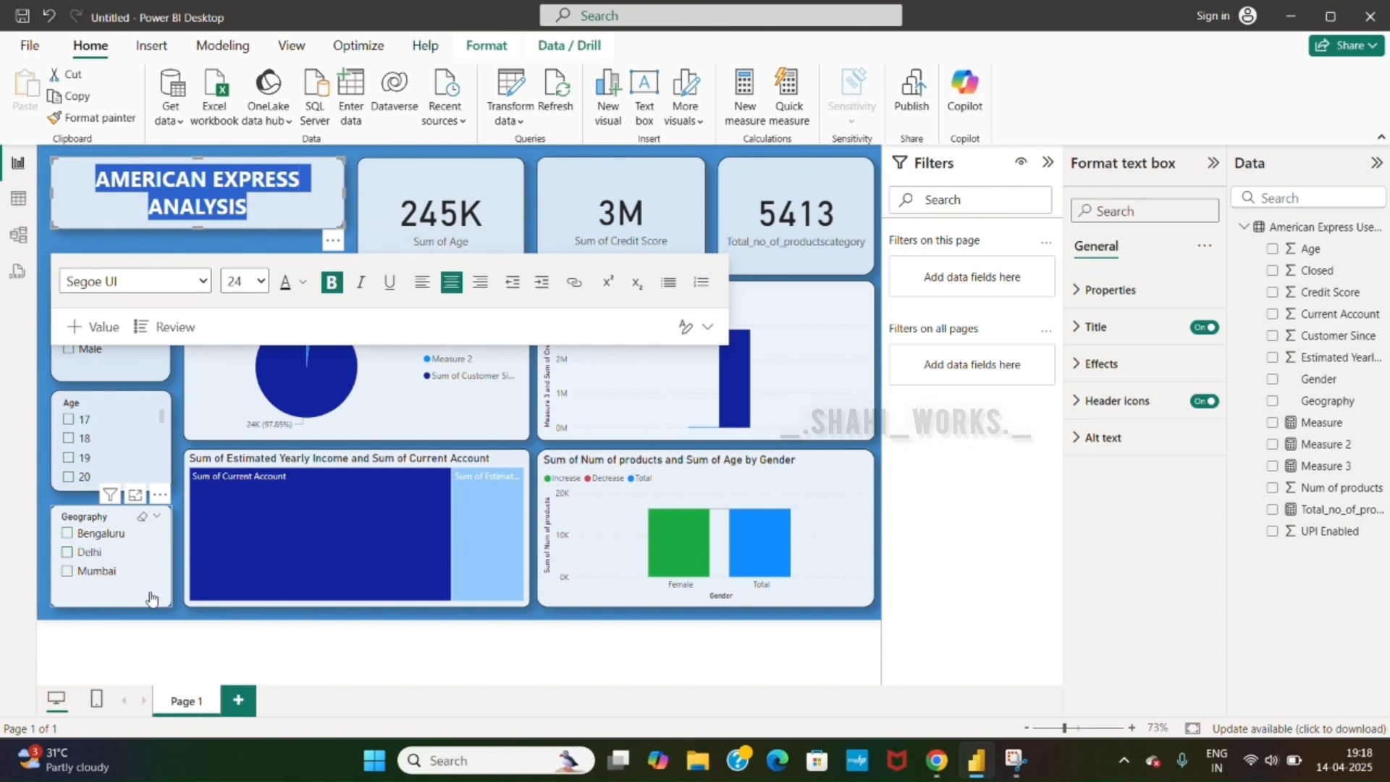
# Step: Nudge the Age and Gender slicers slightly down to tighten the gaps above the Geography slicer
pyautogui.click(164, 679)
pyautogui.moveTo(121, 463); pyautogui.dragTo(119, 472)
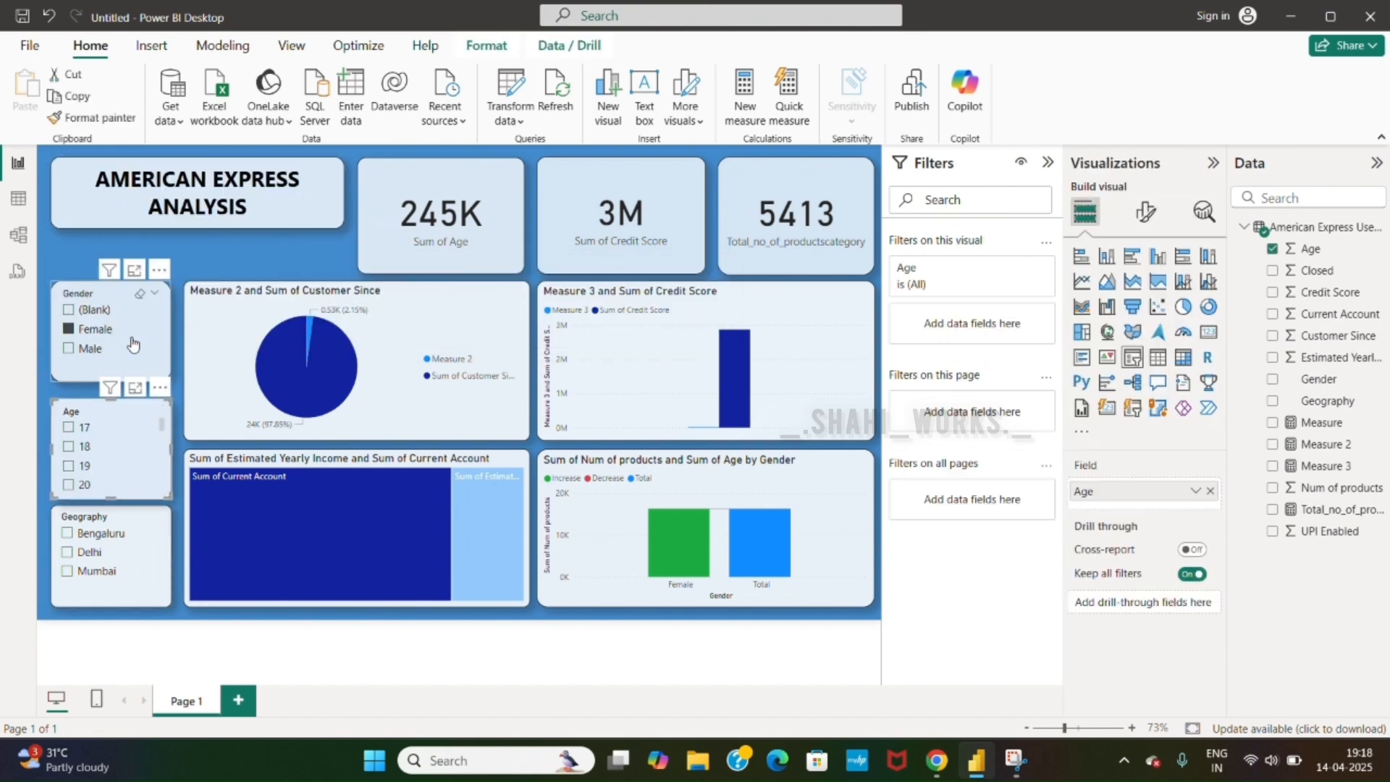
pyautogui.moveTo(132, 343); pyautogui.dragTo(131, 349)
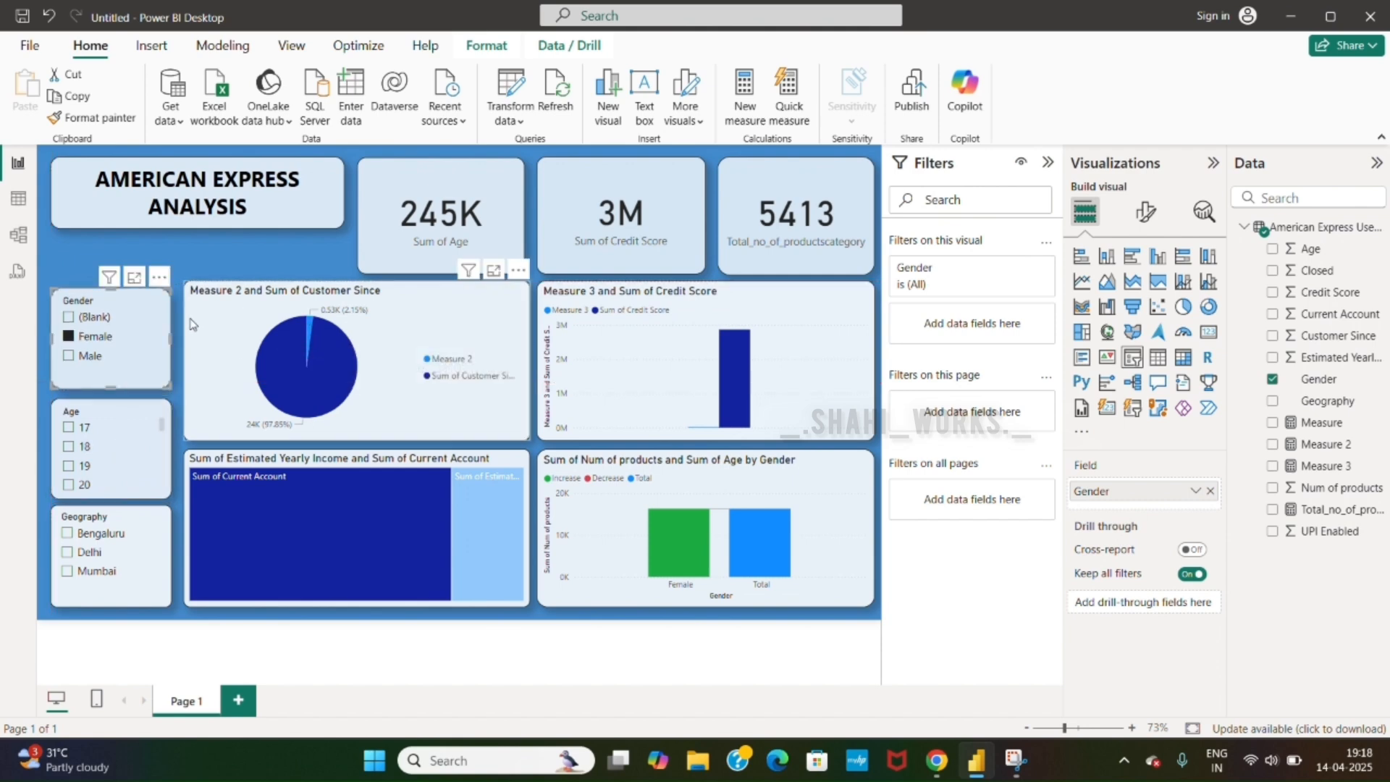
pyautogui.click(324, 204)
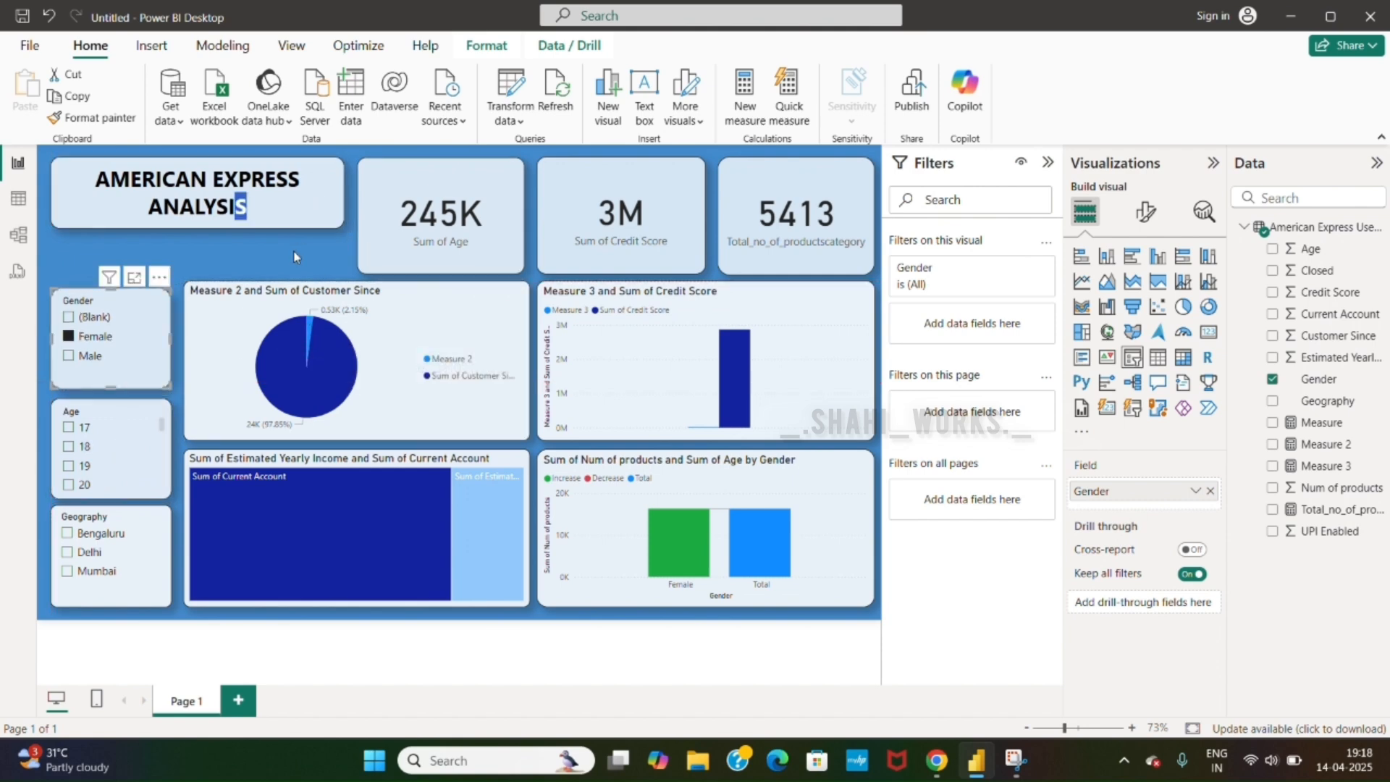
pyautogui.moveTo(301, 194); pyautogui.dragTo(305, 242)
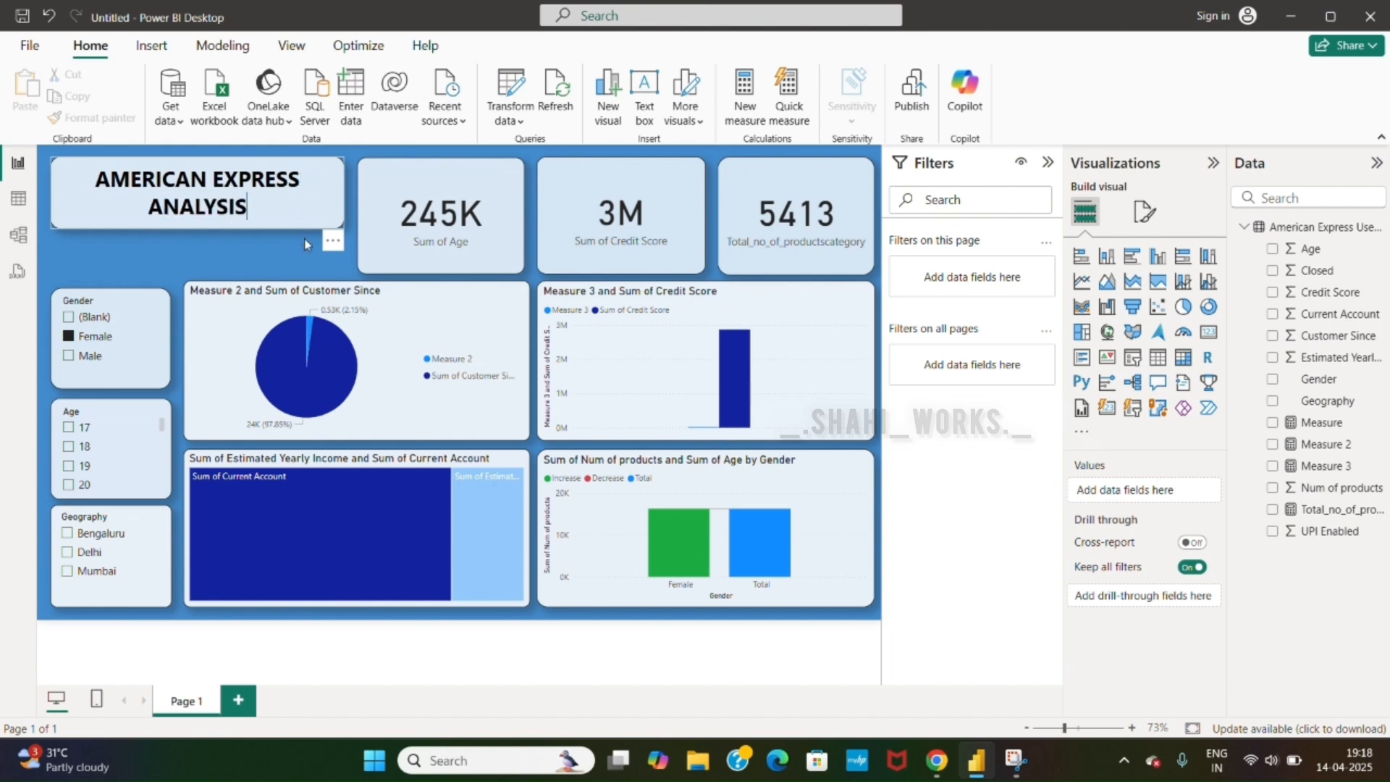
pyautogui.moveTo(136, 554)
pyautogui.mouseDown()
pyautogui.moveTo(136, 566)
pyautogui.moveTo(134, 550)
pyautogui.mouseUp()
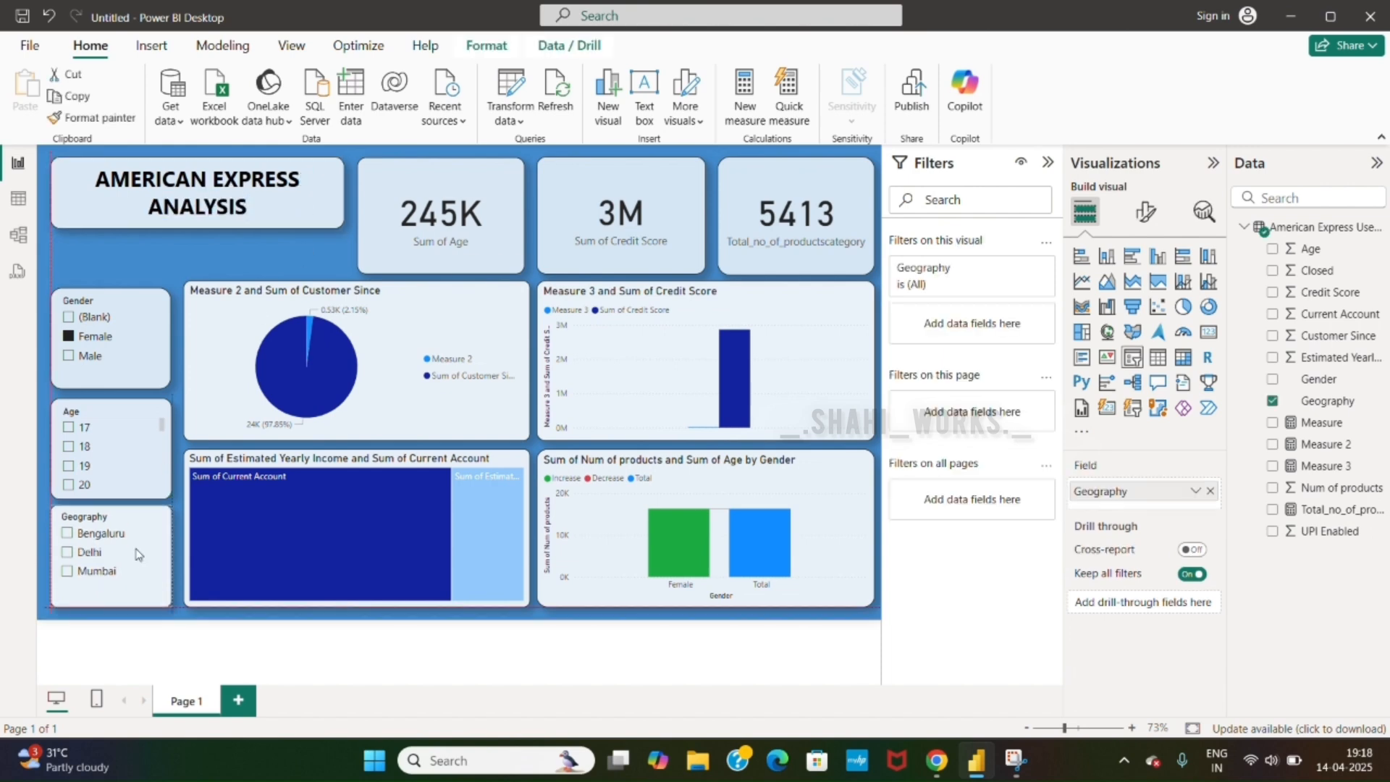
pyautogui.click(139, 474)
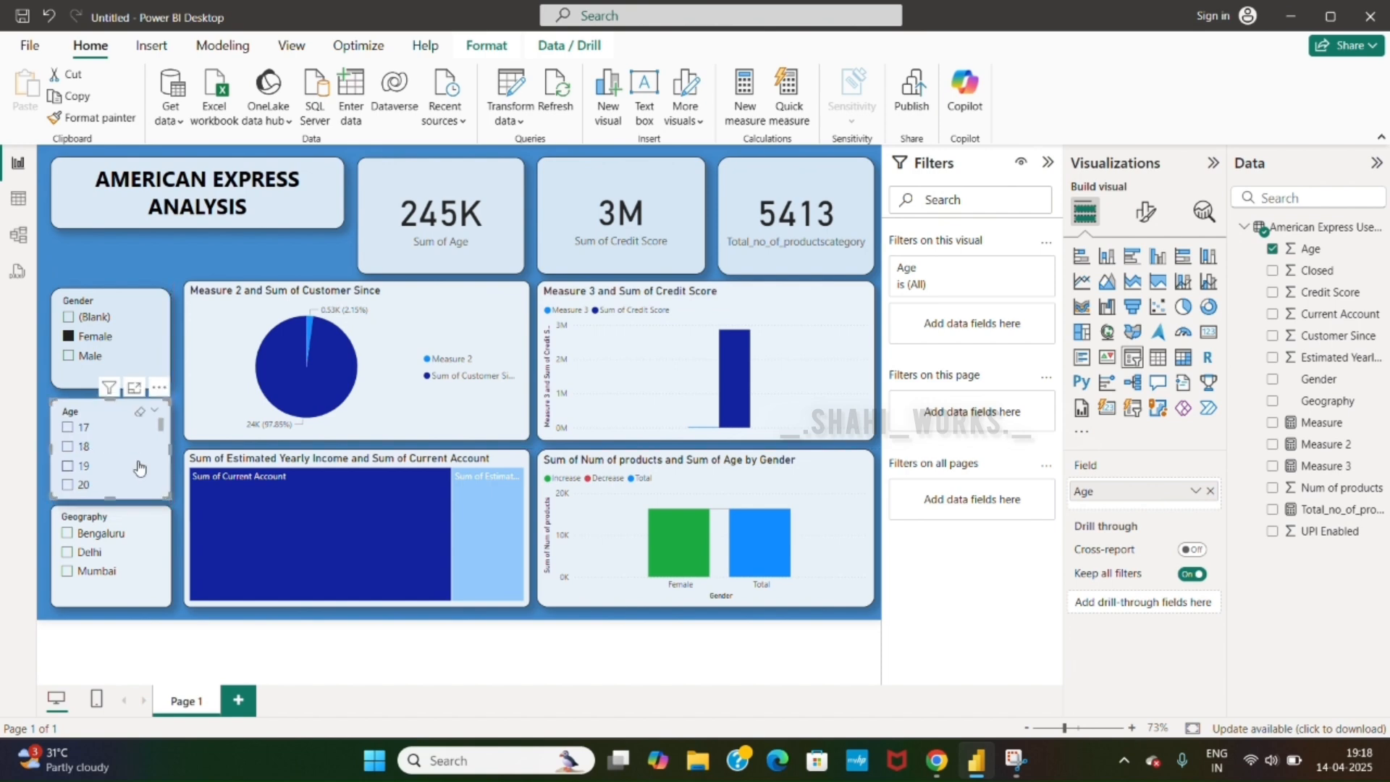
pyautogui.click(155, 359)
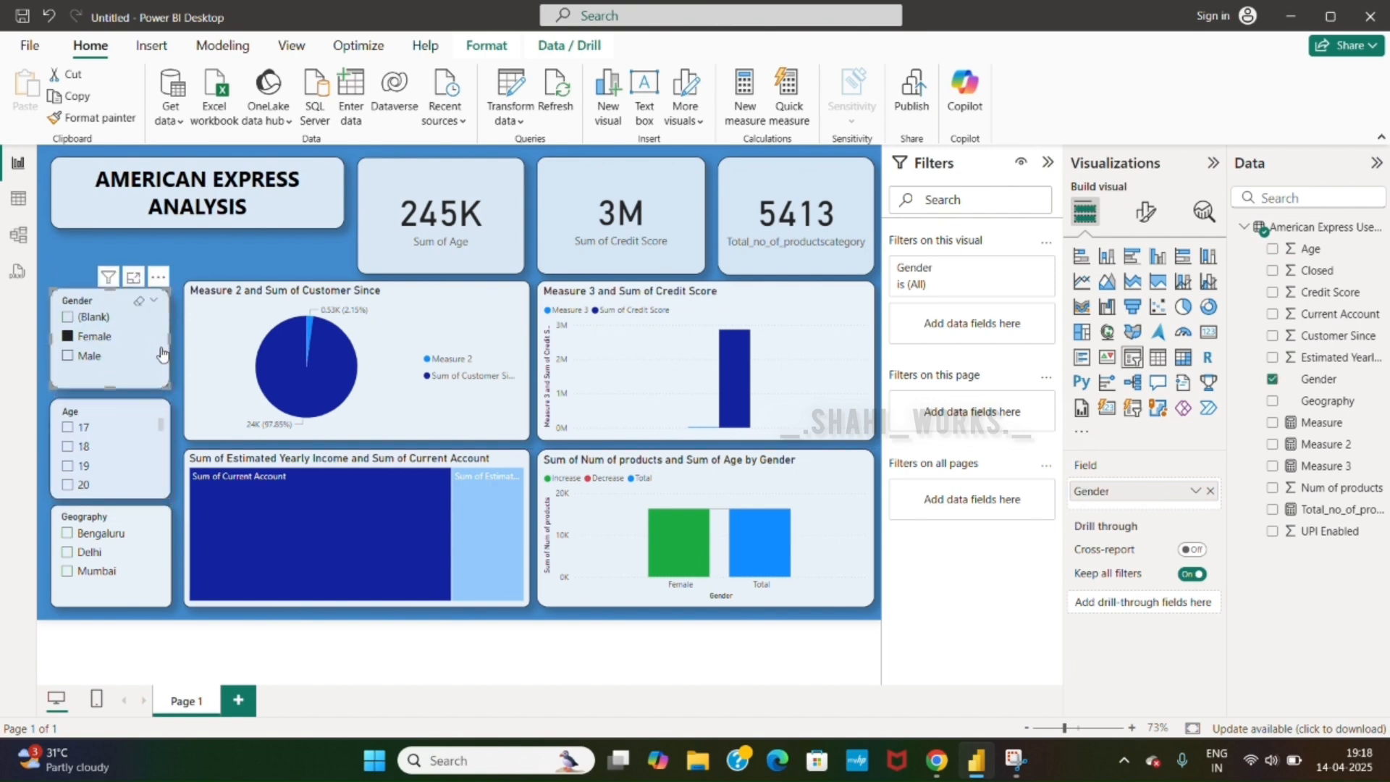
pyautogui.click(304, 207)
# Step: Compare the Accessible Tidal, green and Accessible Neutral report themes and apply Accessible Default
pyautogui.click(117, 91)
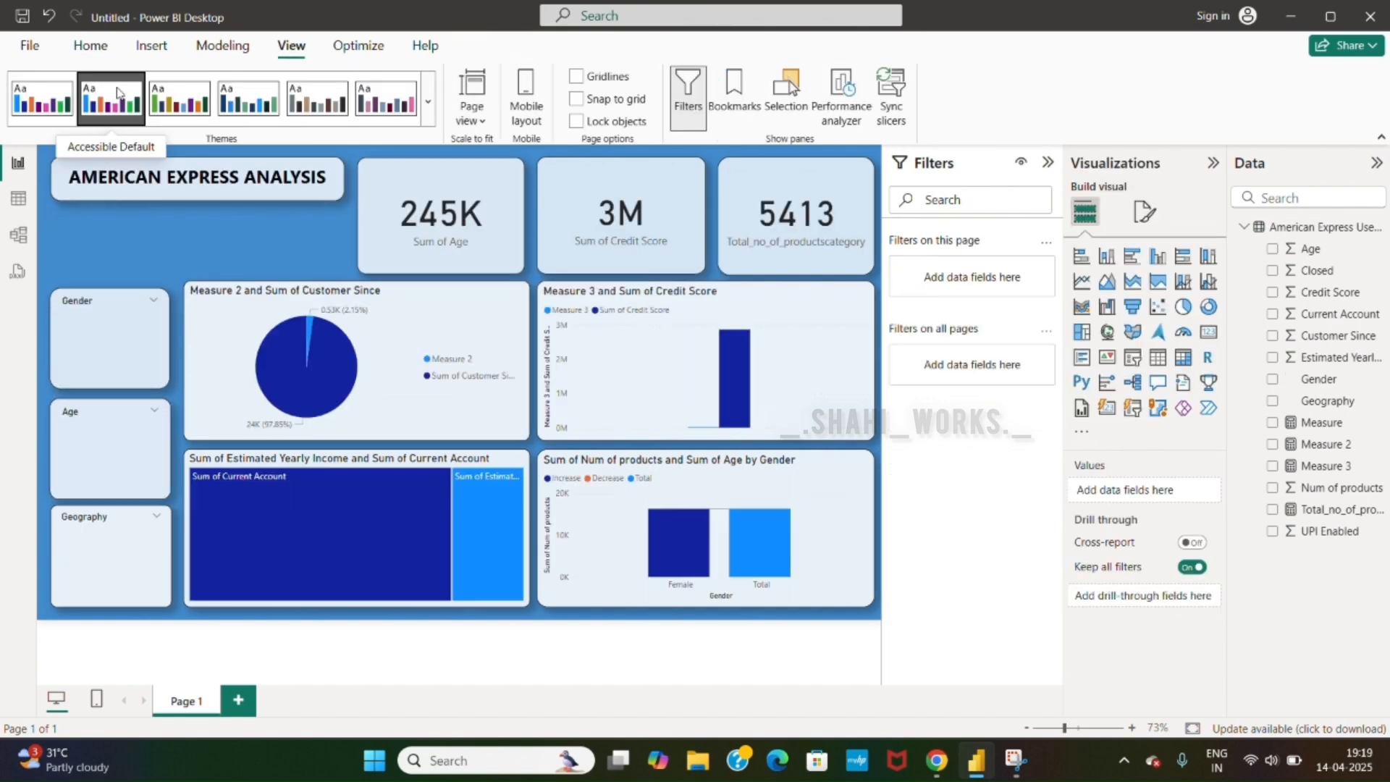
pyautogui.click(219, 107)
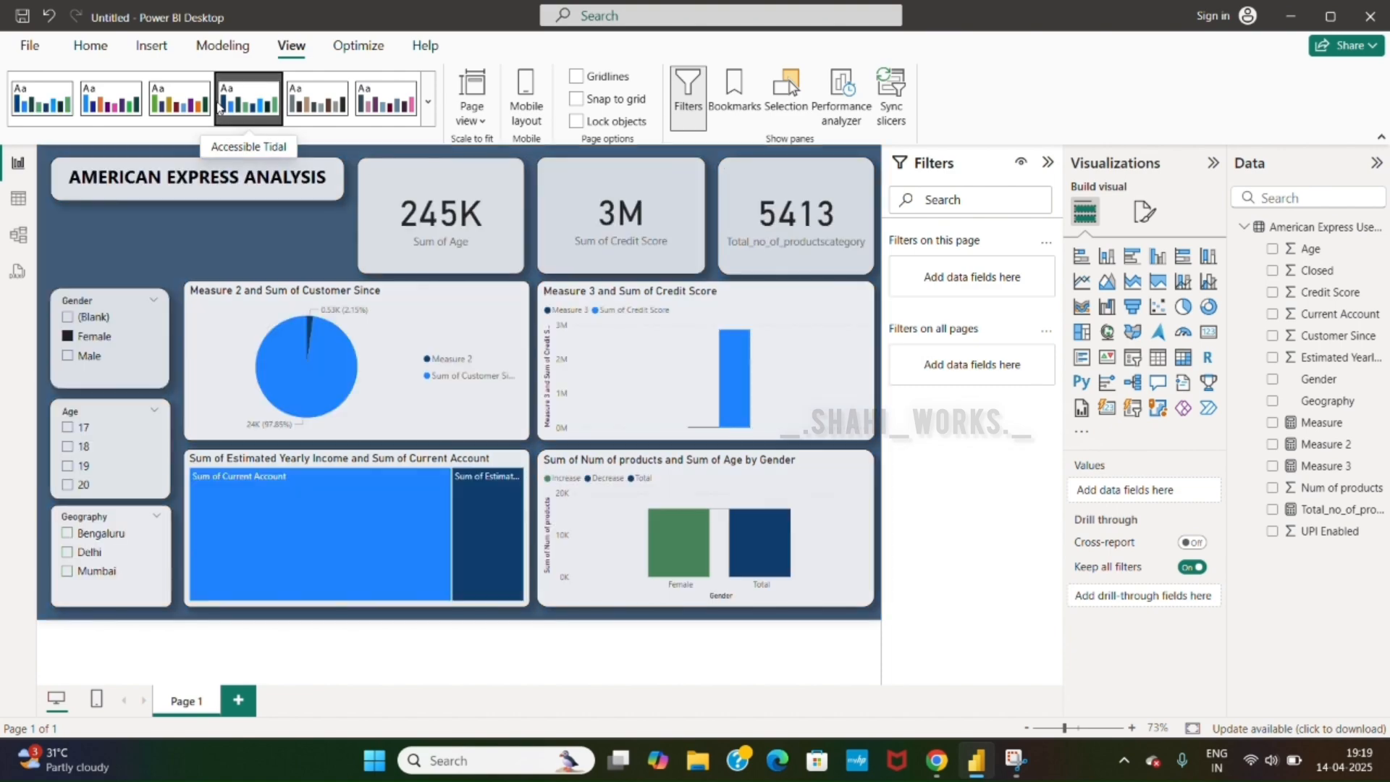
pyautogui.click(166, 109)
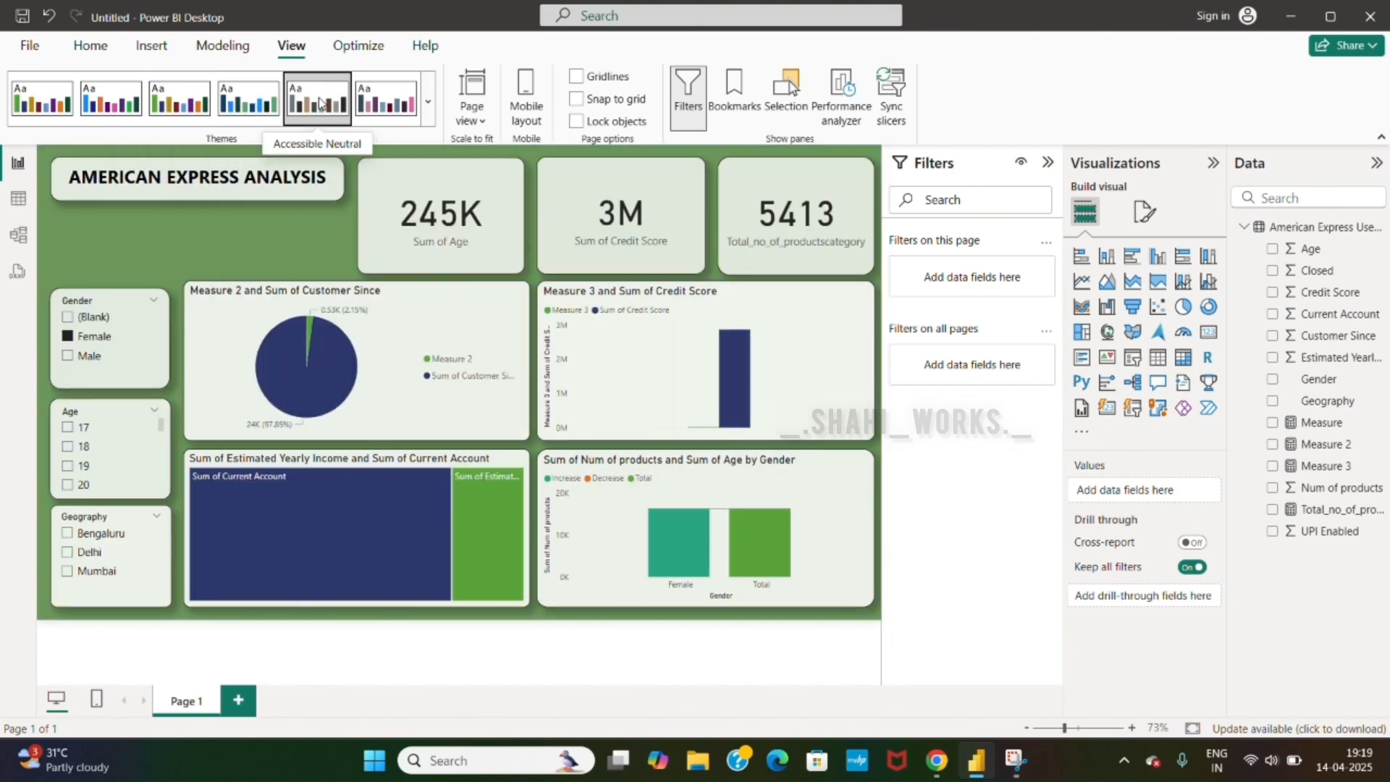
pyautogui.click(318, 105)
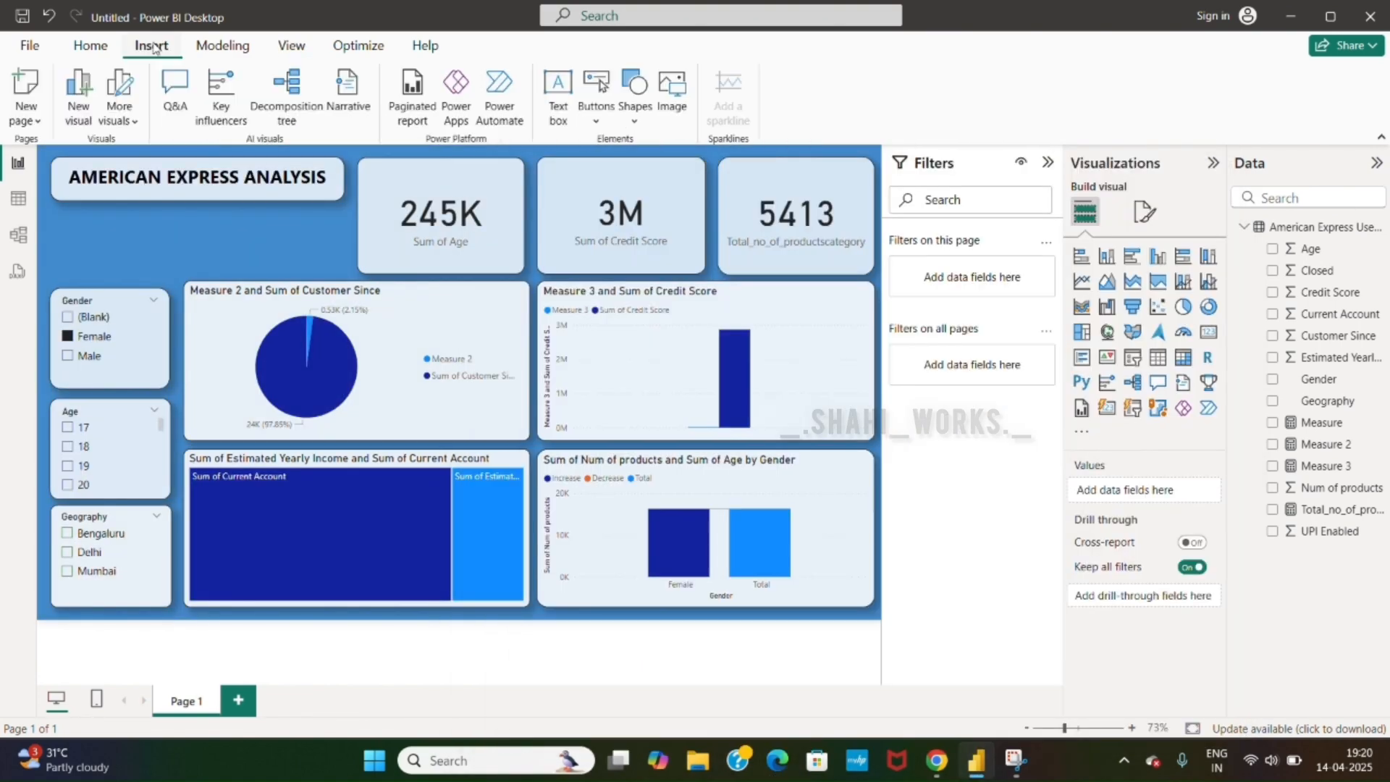
# Step: Insert the picture download (1) from the Downloads folder and place it in the gap below the title
pyautogui.hotkey('ctrl', 'v')
pyautogui.moveTo(178, 292); pyautogui.dragTo(72, 192)
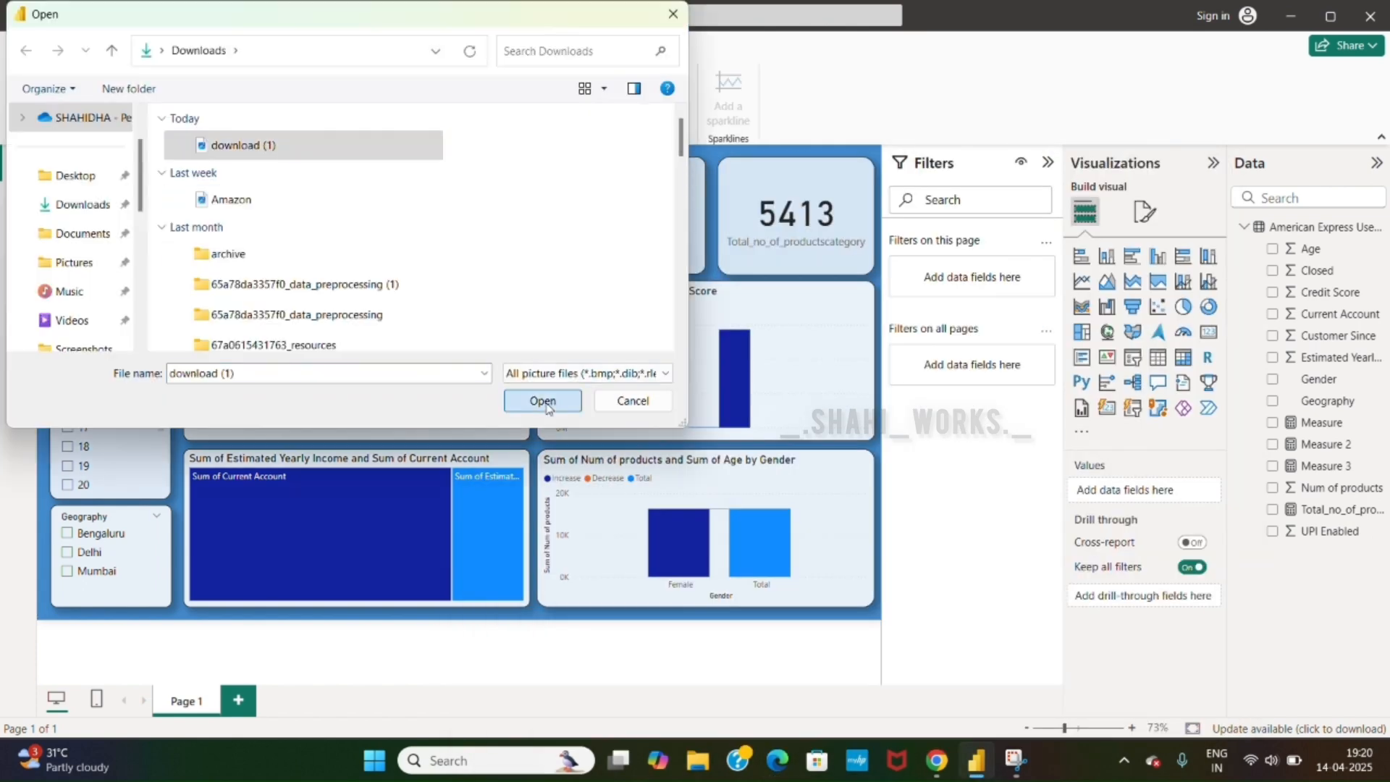
pyautogui.click(546, 407)
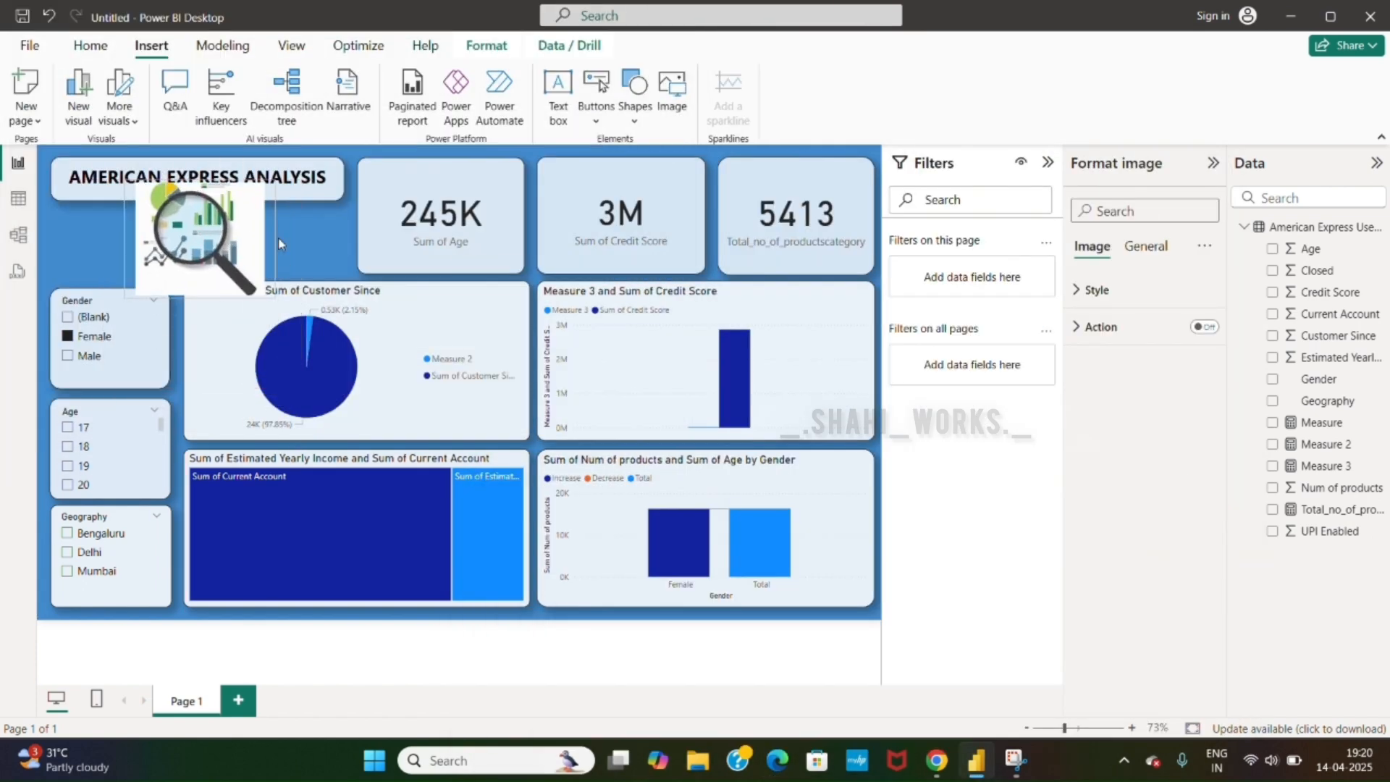
pyautogui.moveTo(128, 241); pyautogui.dragTo(97, 239)
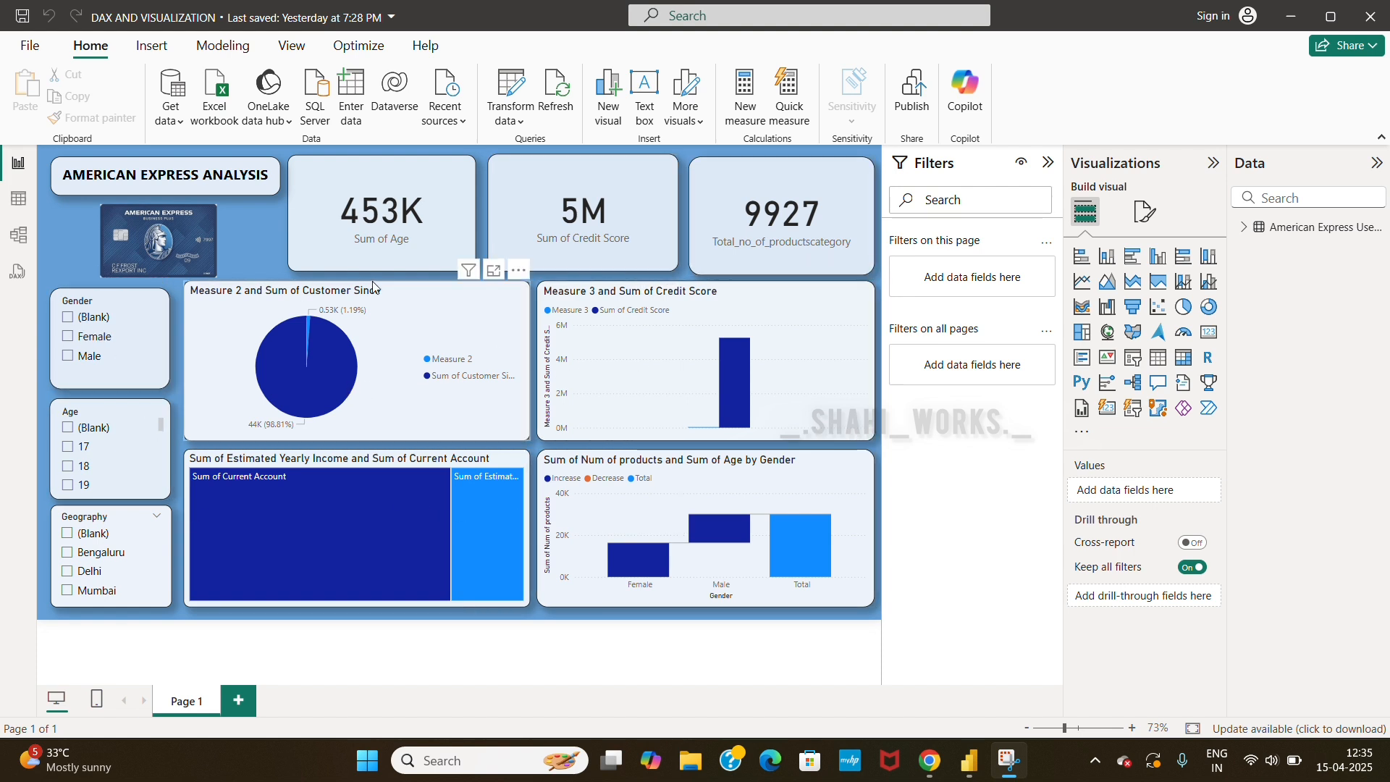
# Step: Test the slicers by filtering to Female, age 18 and Bengaluru, and switch the filters to age 20 and Male
pyautogui.click(68, 337)
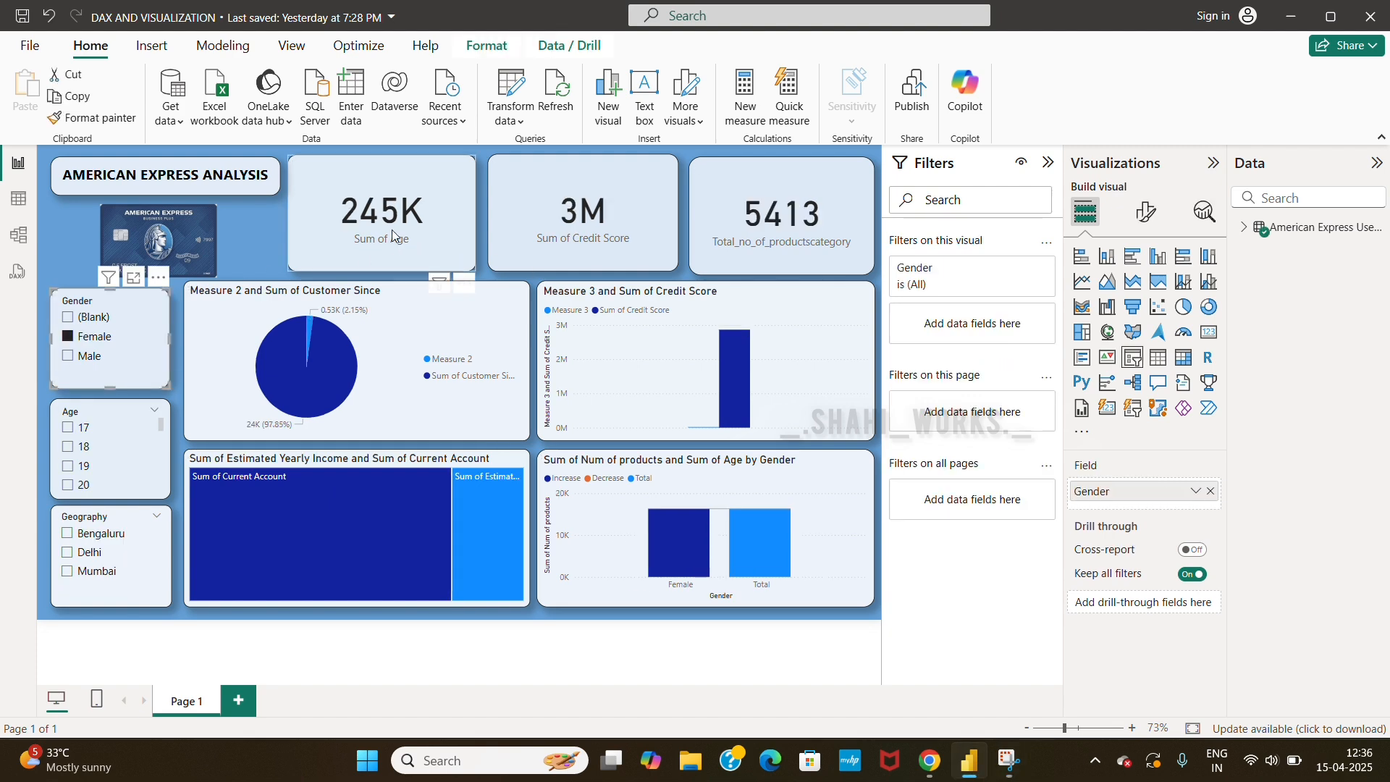
pyautogui.click(68, 449)
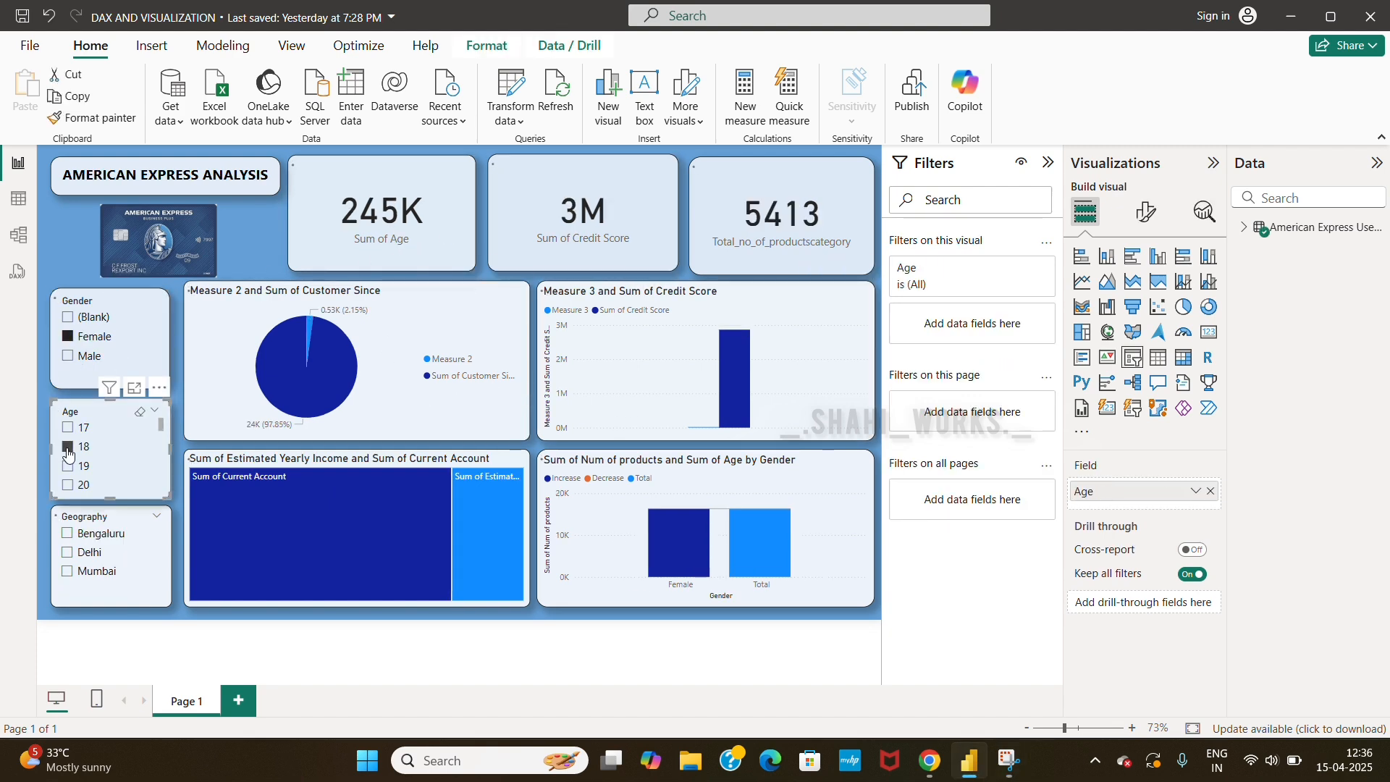
pyautogui.click(67, 554)
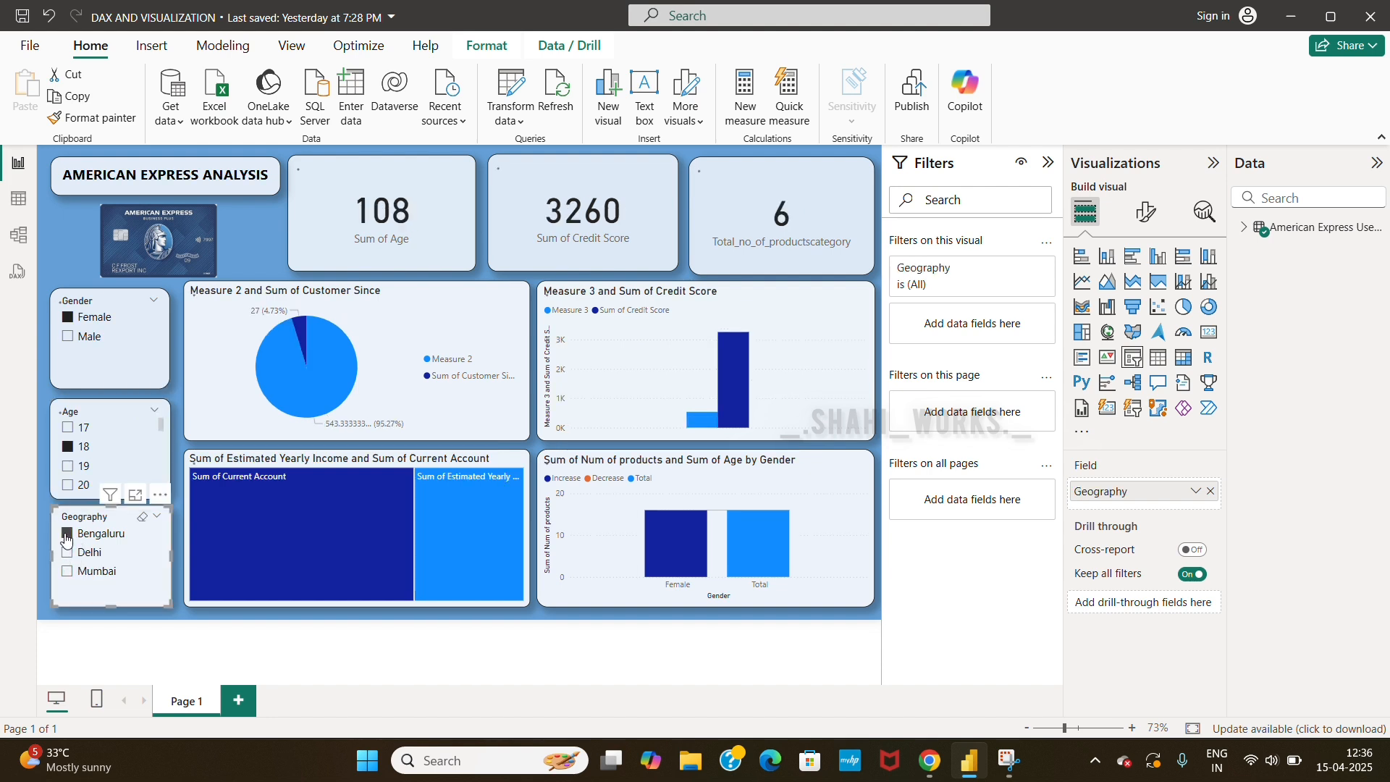
pyautogui.click(67, 485)
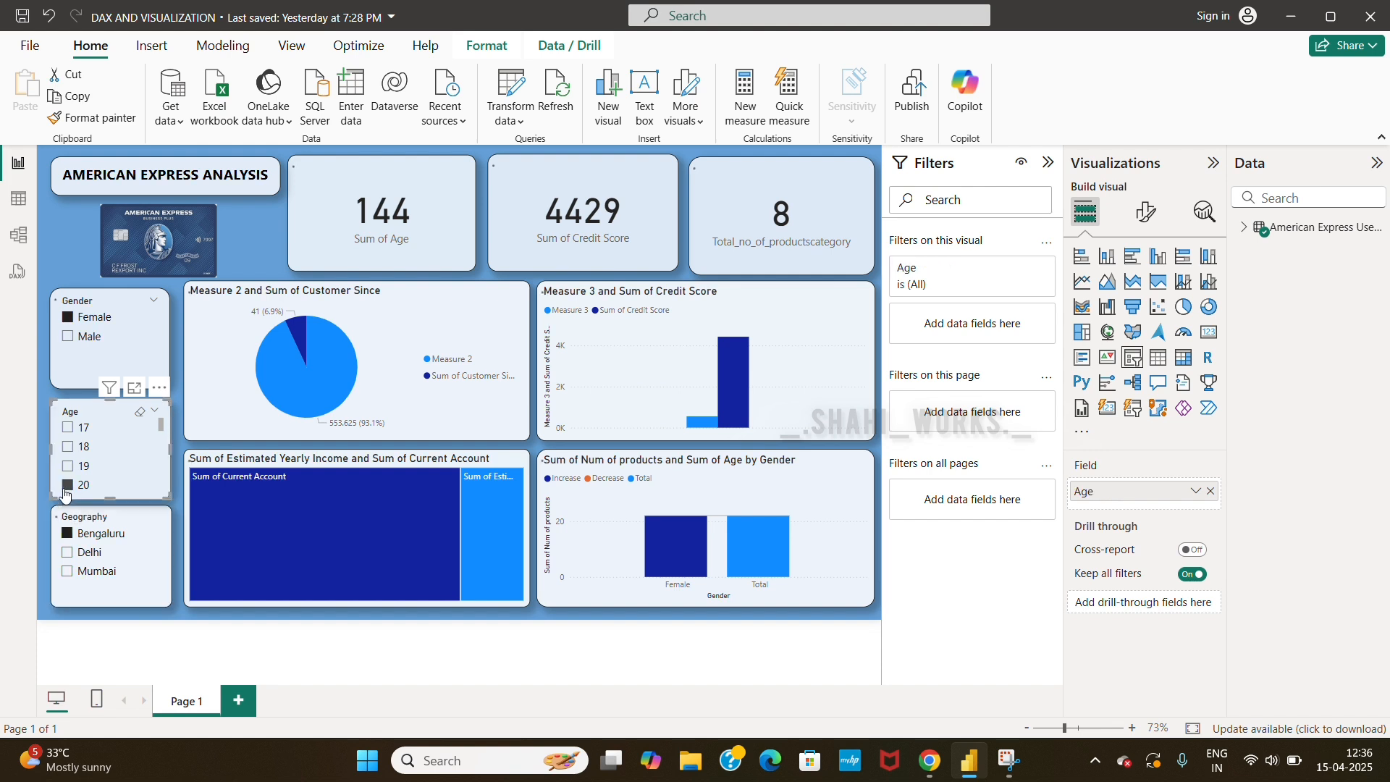
pyautogui.click(69, 343)
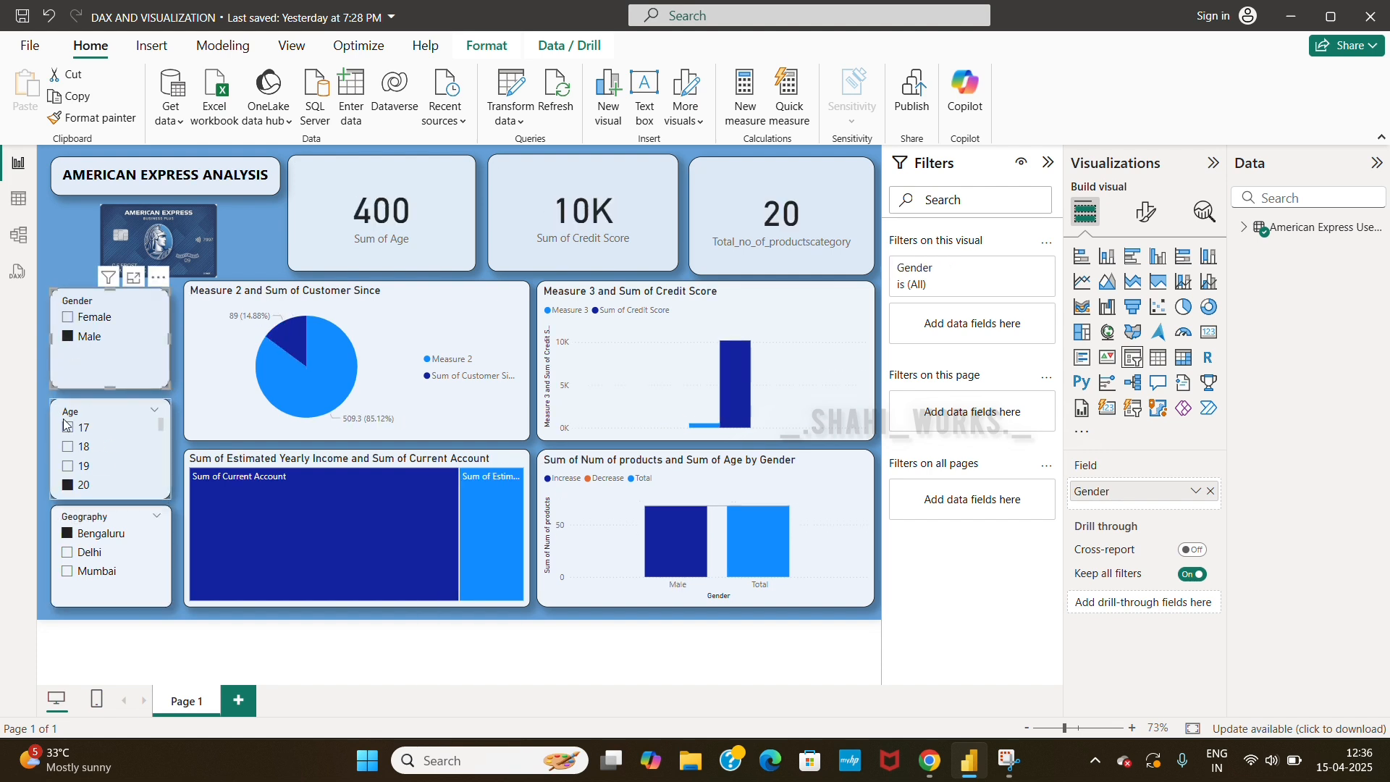
# Step: Clear the selections in the Age, Geography and Gender slicers
pyautogui.click(69, 487)
pyautogui.click(69, 487)
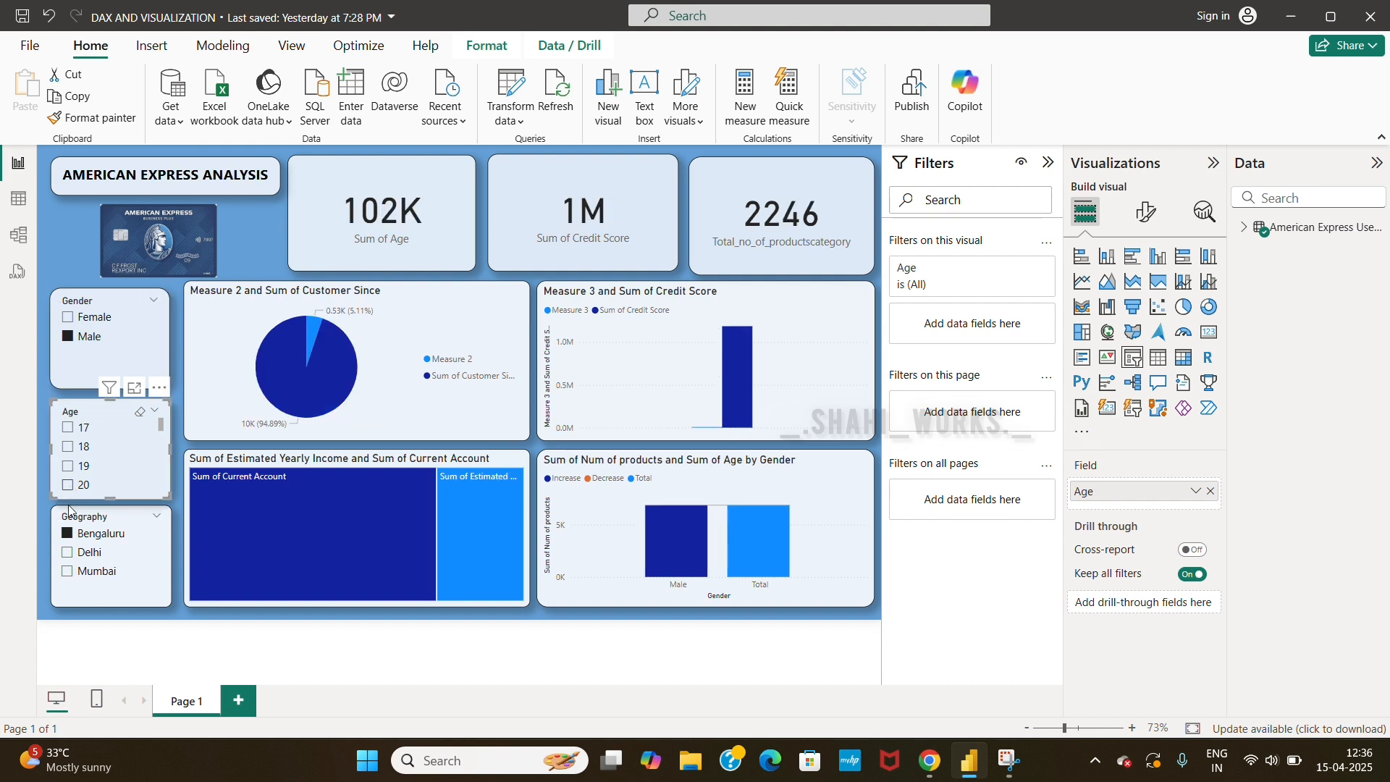
pyautogui.click(67, 536)
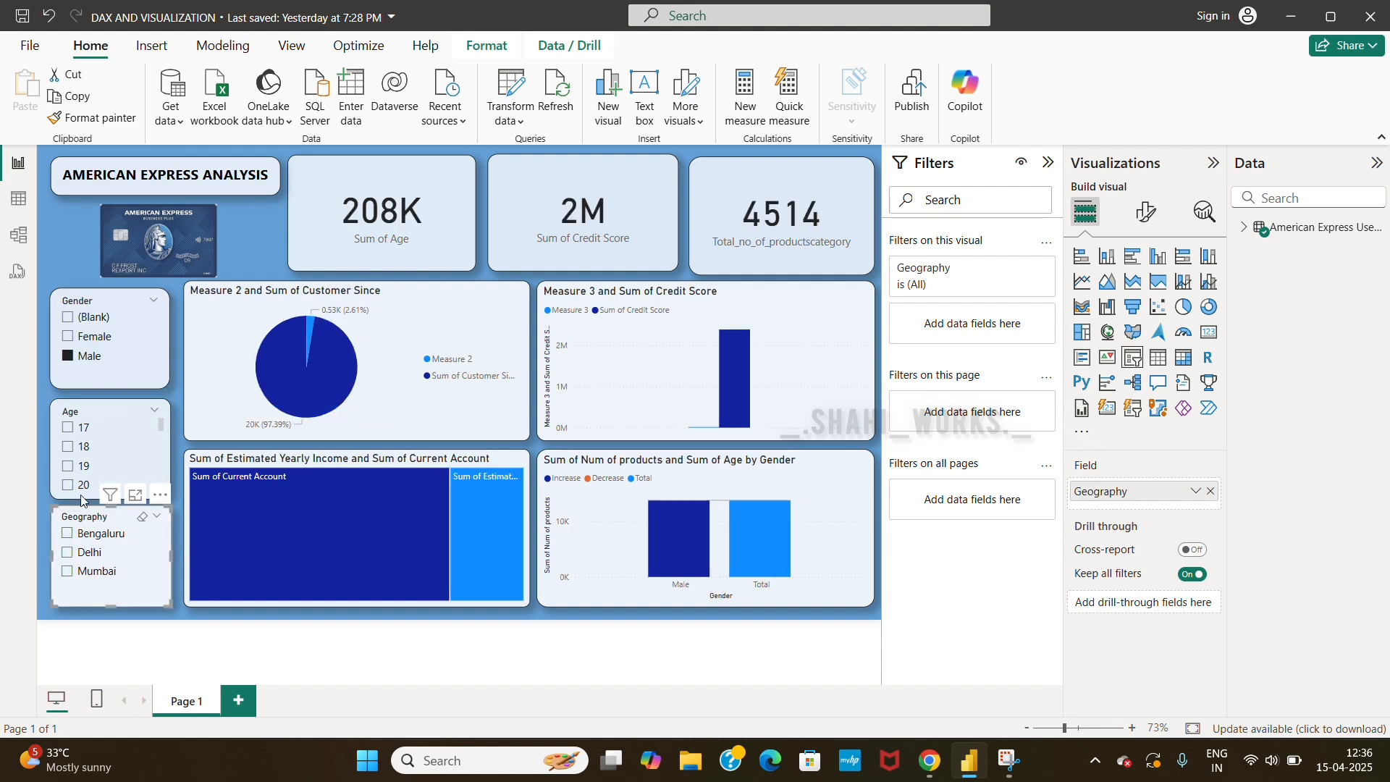
pyautogui.click(69, 359)
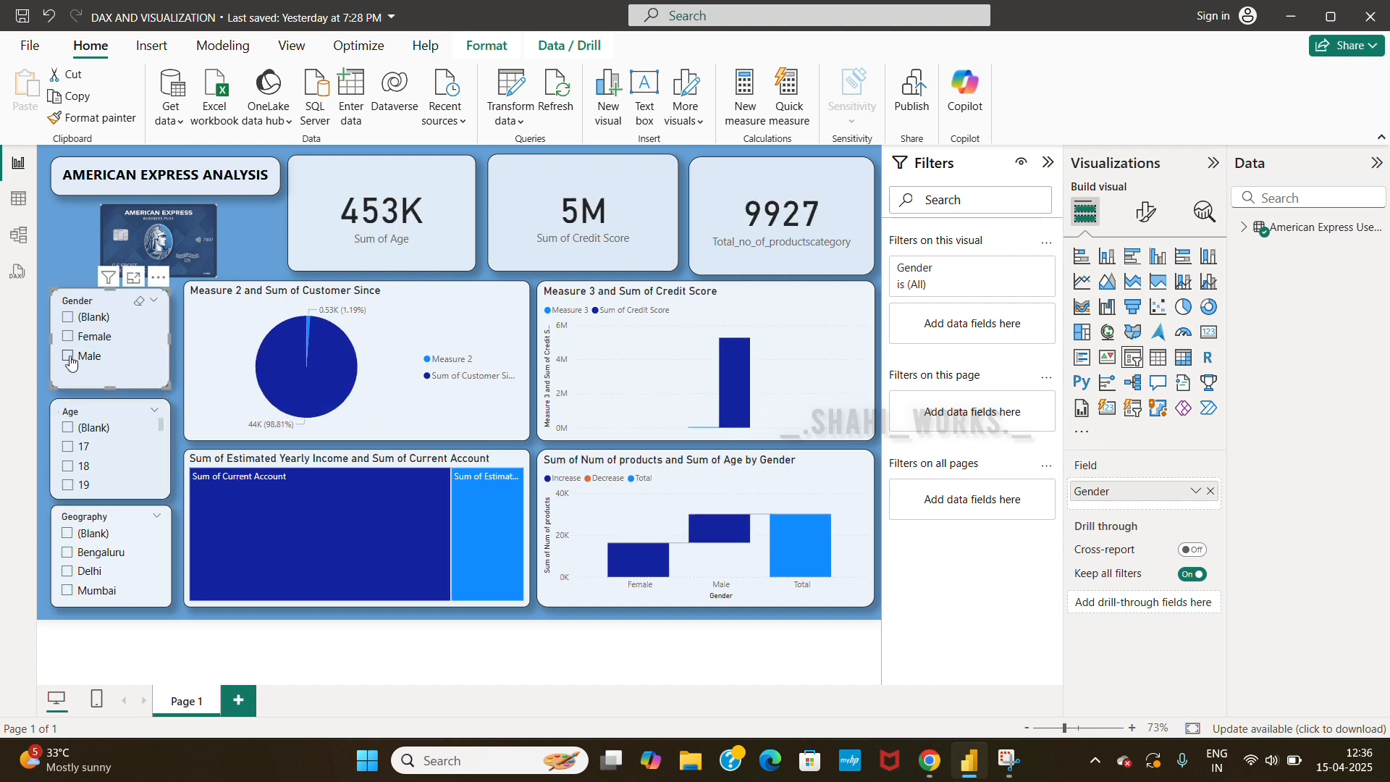